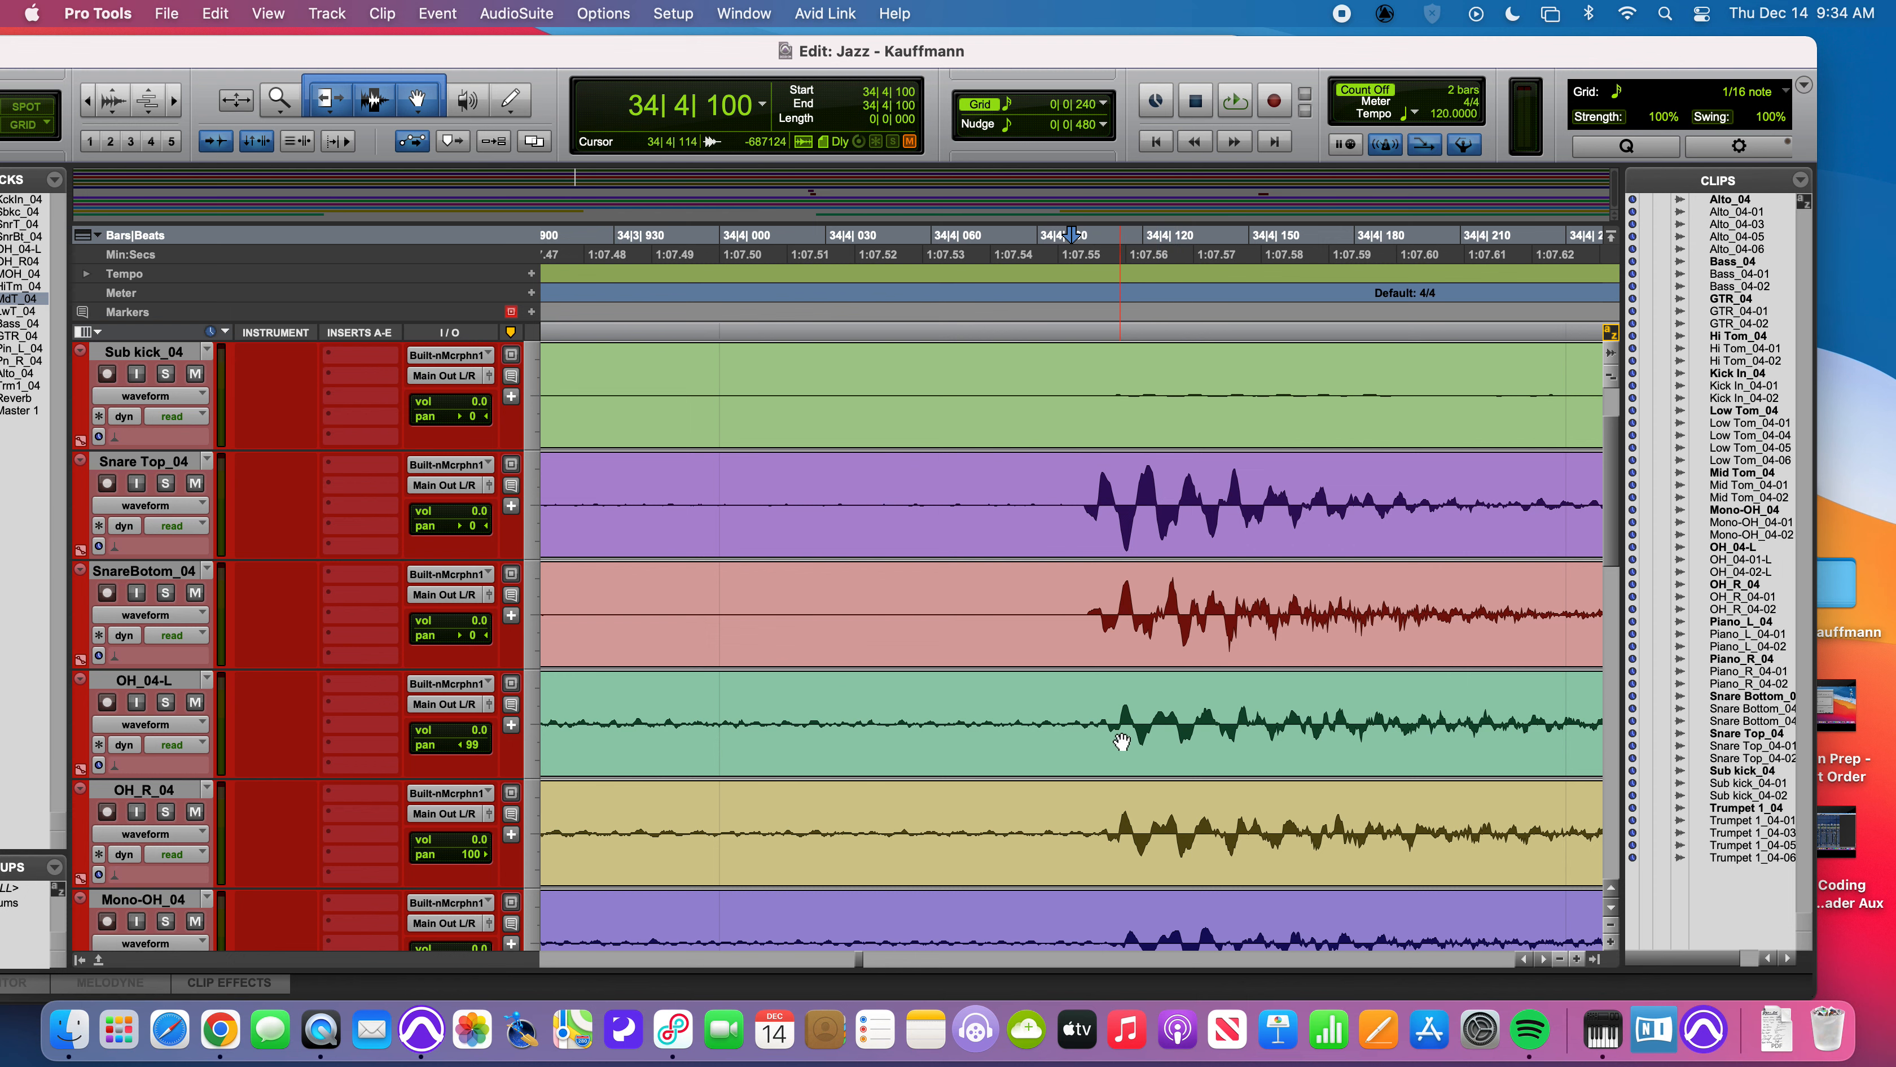
- Select the snare hit from about 34|4|101 to 34|4|234 across the Snare Top and SnareBotom tracks
scroll(1153, 777, up, 2)
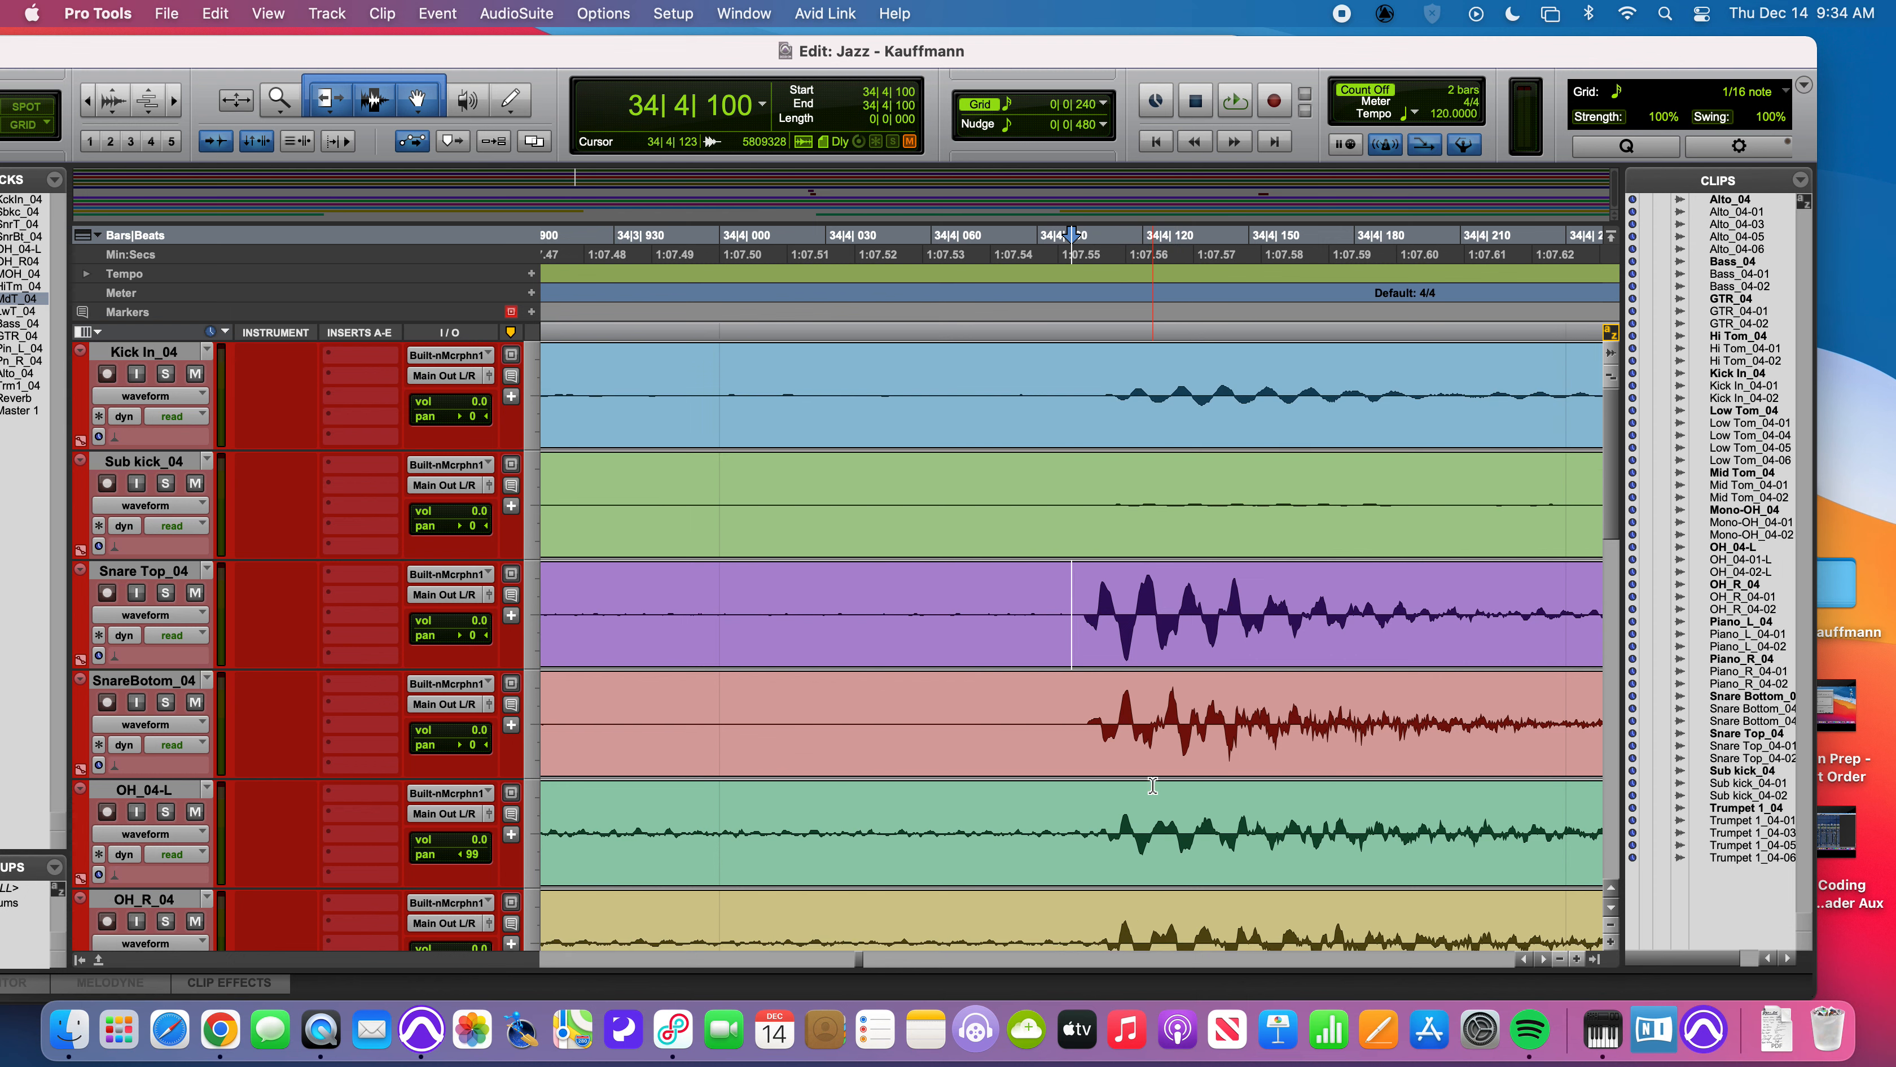
click(1087, 602)
drag(1087, 602, 1487, 723)
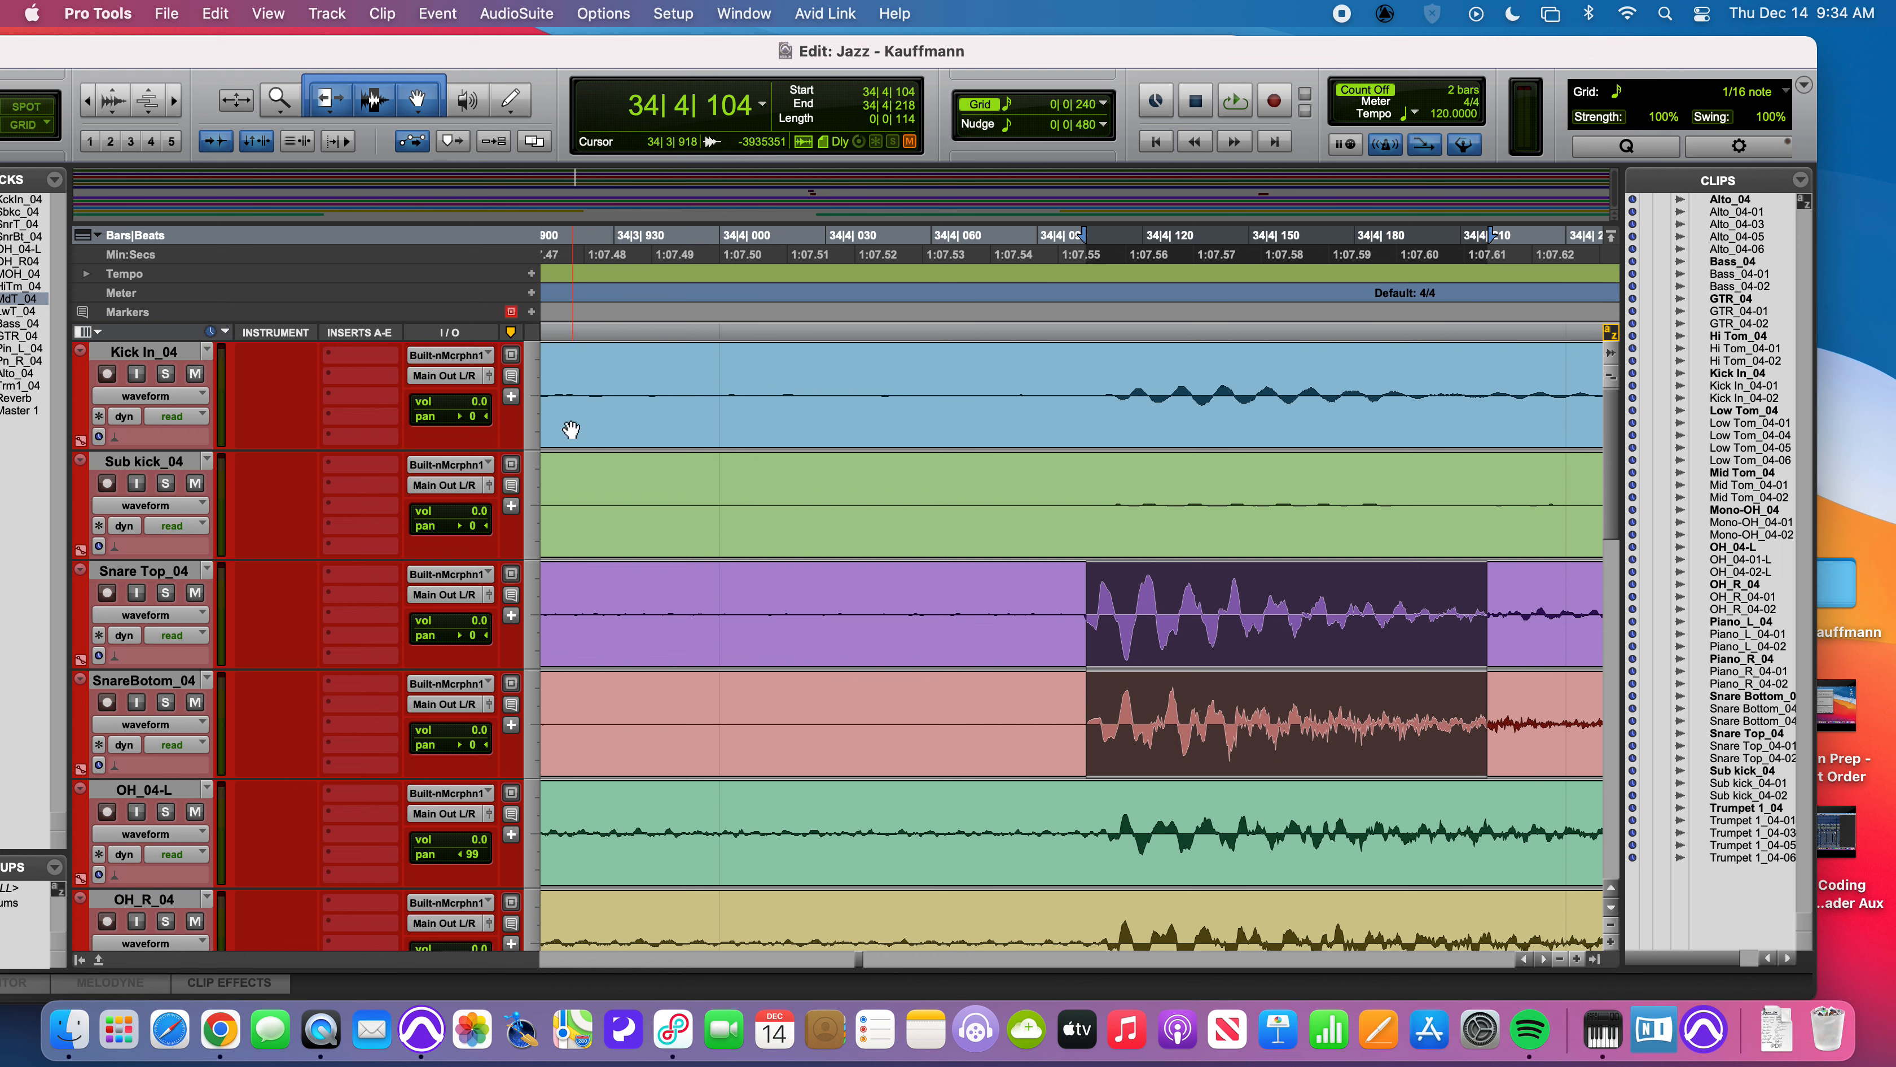
drag(1078, 587, 1533, 696)
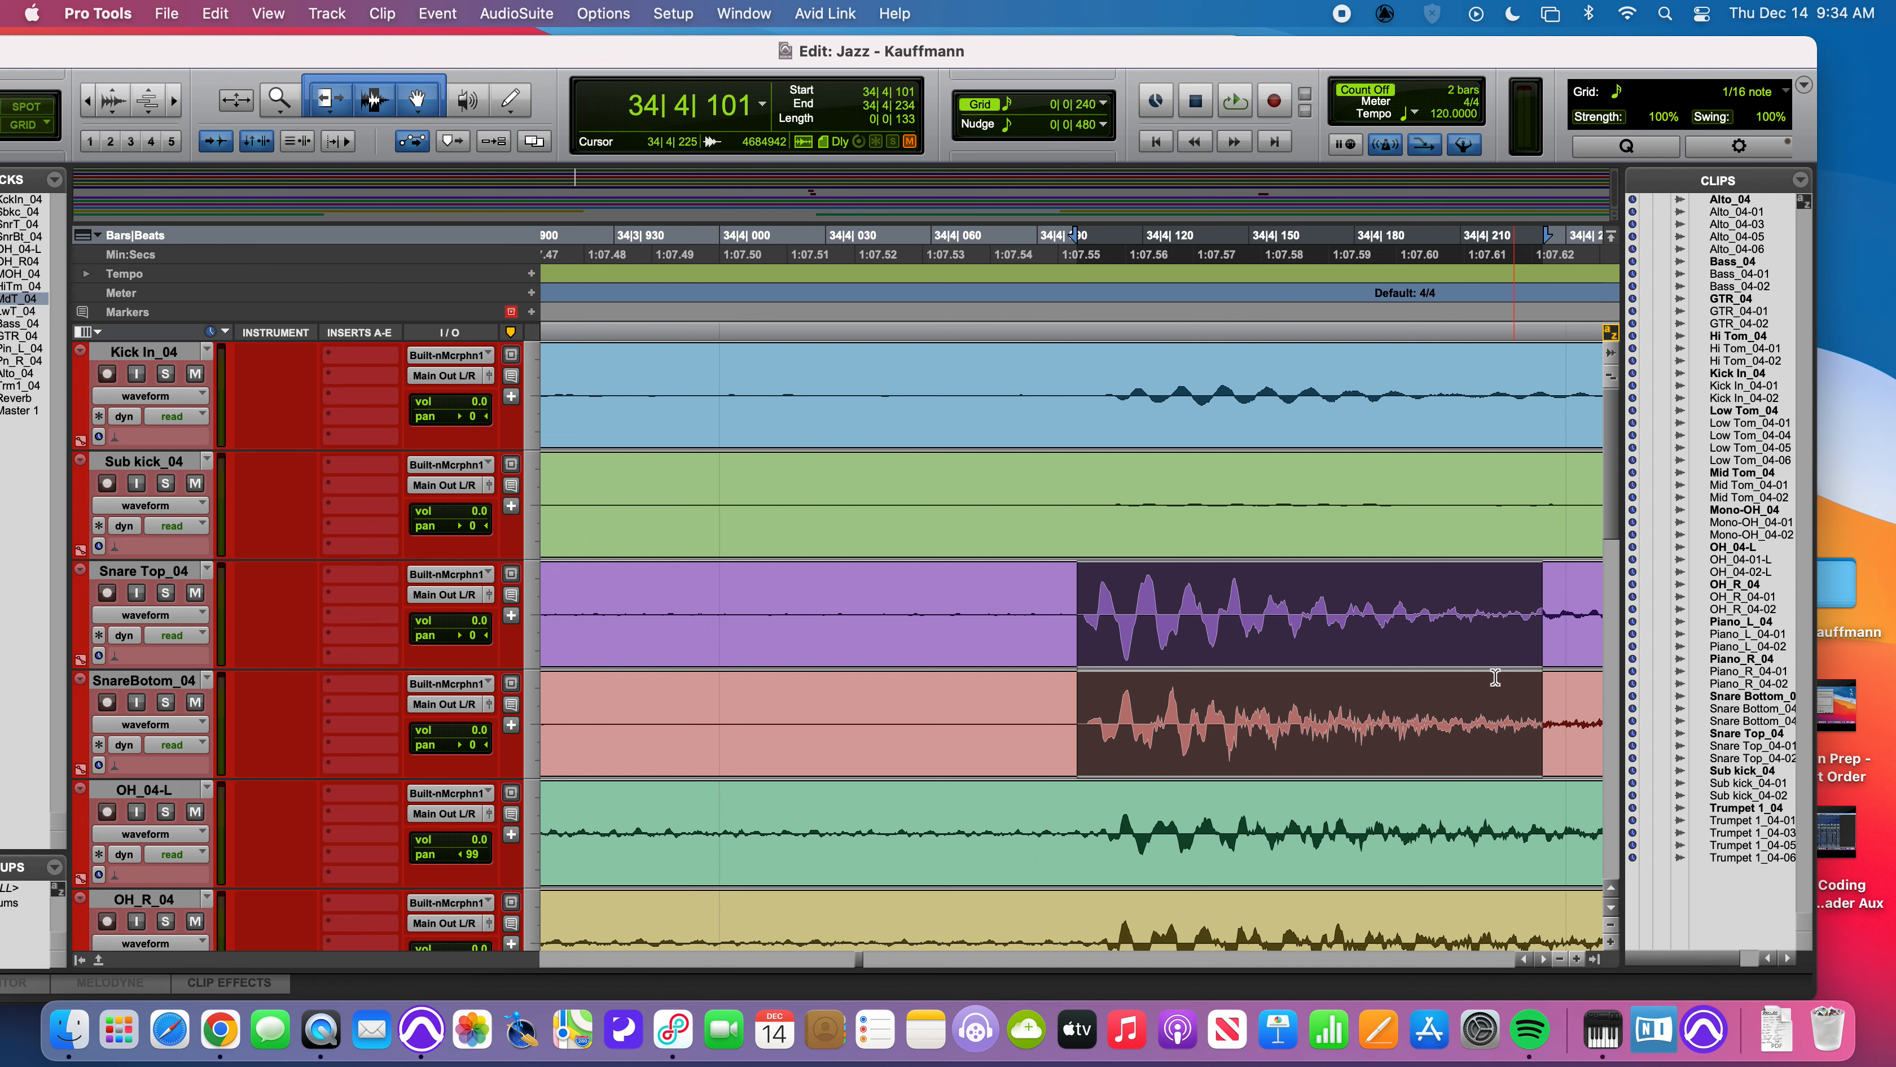
- Select two consecutive snare hits across the Snare Top and SnareBotom tracks, from about 34|3|425 to 34|4|760
key(r)
key(r)
key(r)
key(r)
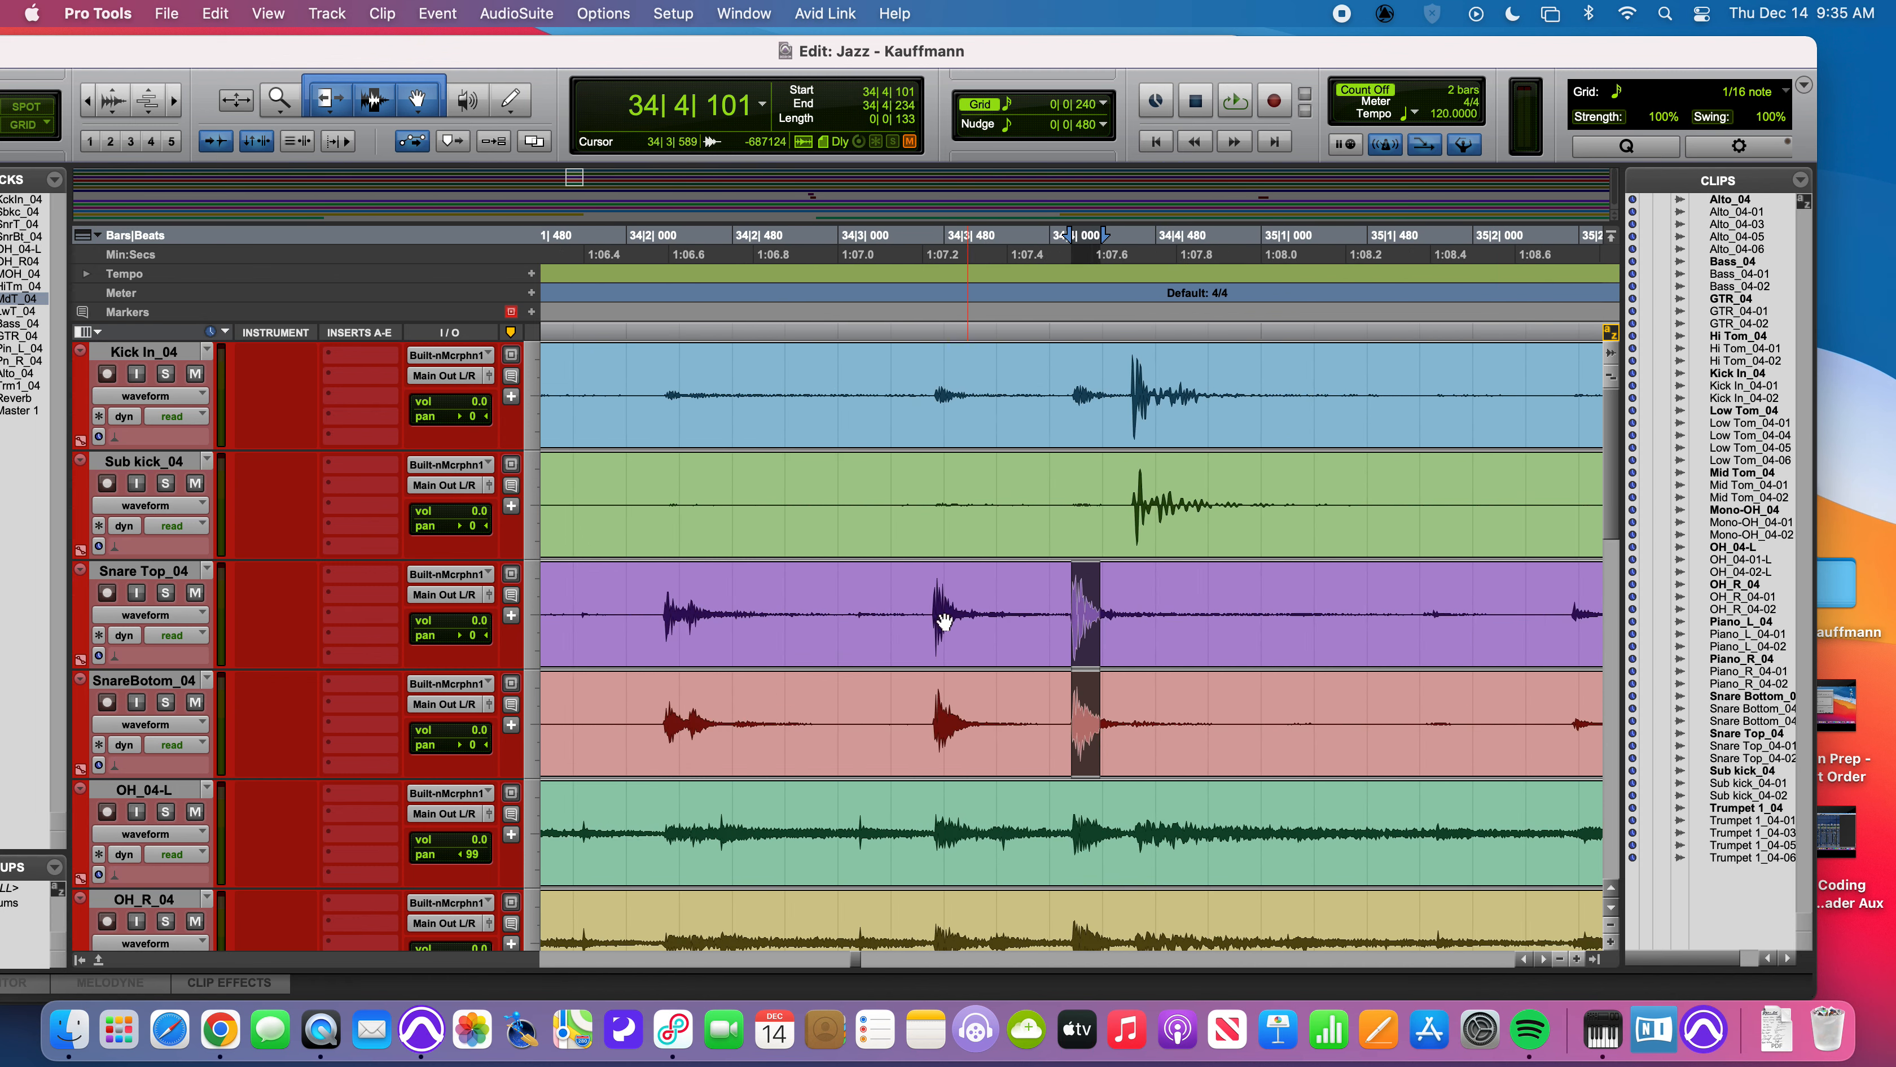
click(933, 597)
drag(932, 594, 1219, 695)
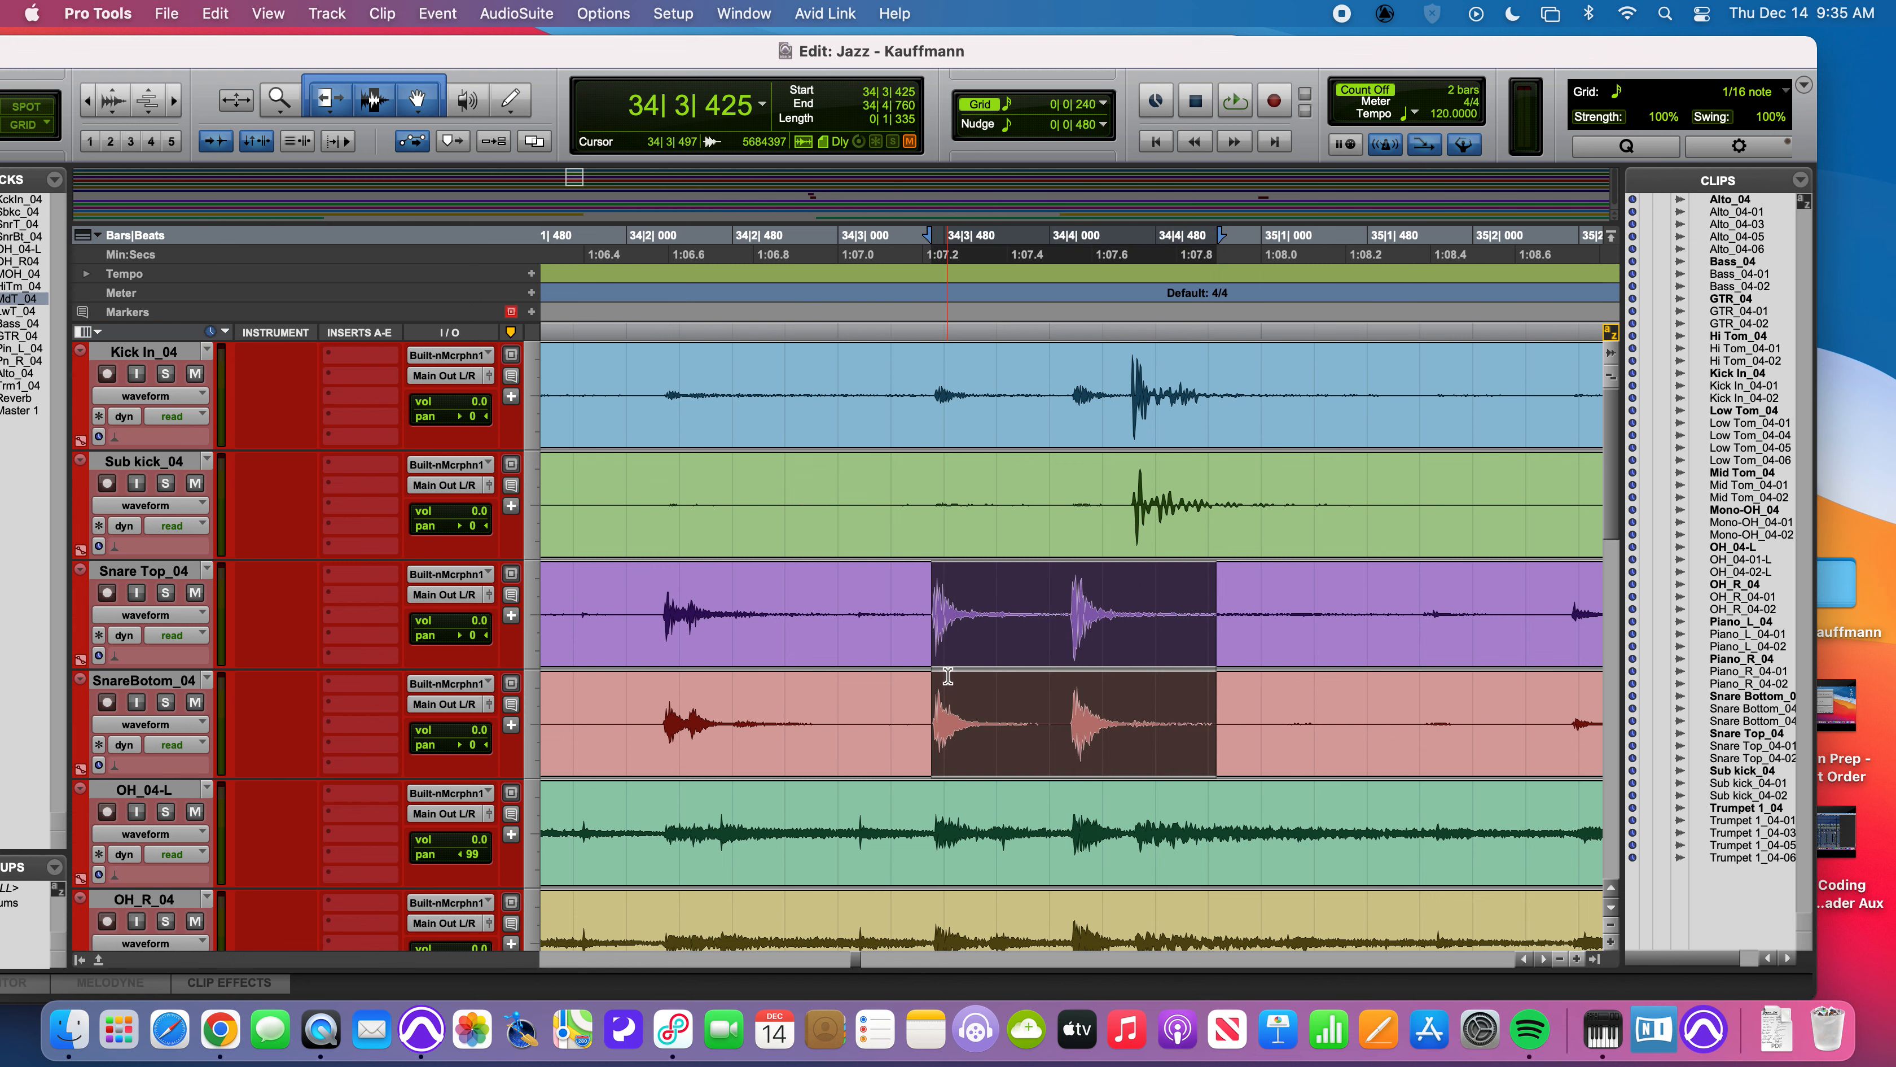
- Examine the start of the first selected hit up close, comparing waveform direction and timing on the snare and overhead tracks
key(t)
key(t)
key(t)
key(t)
key(t)
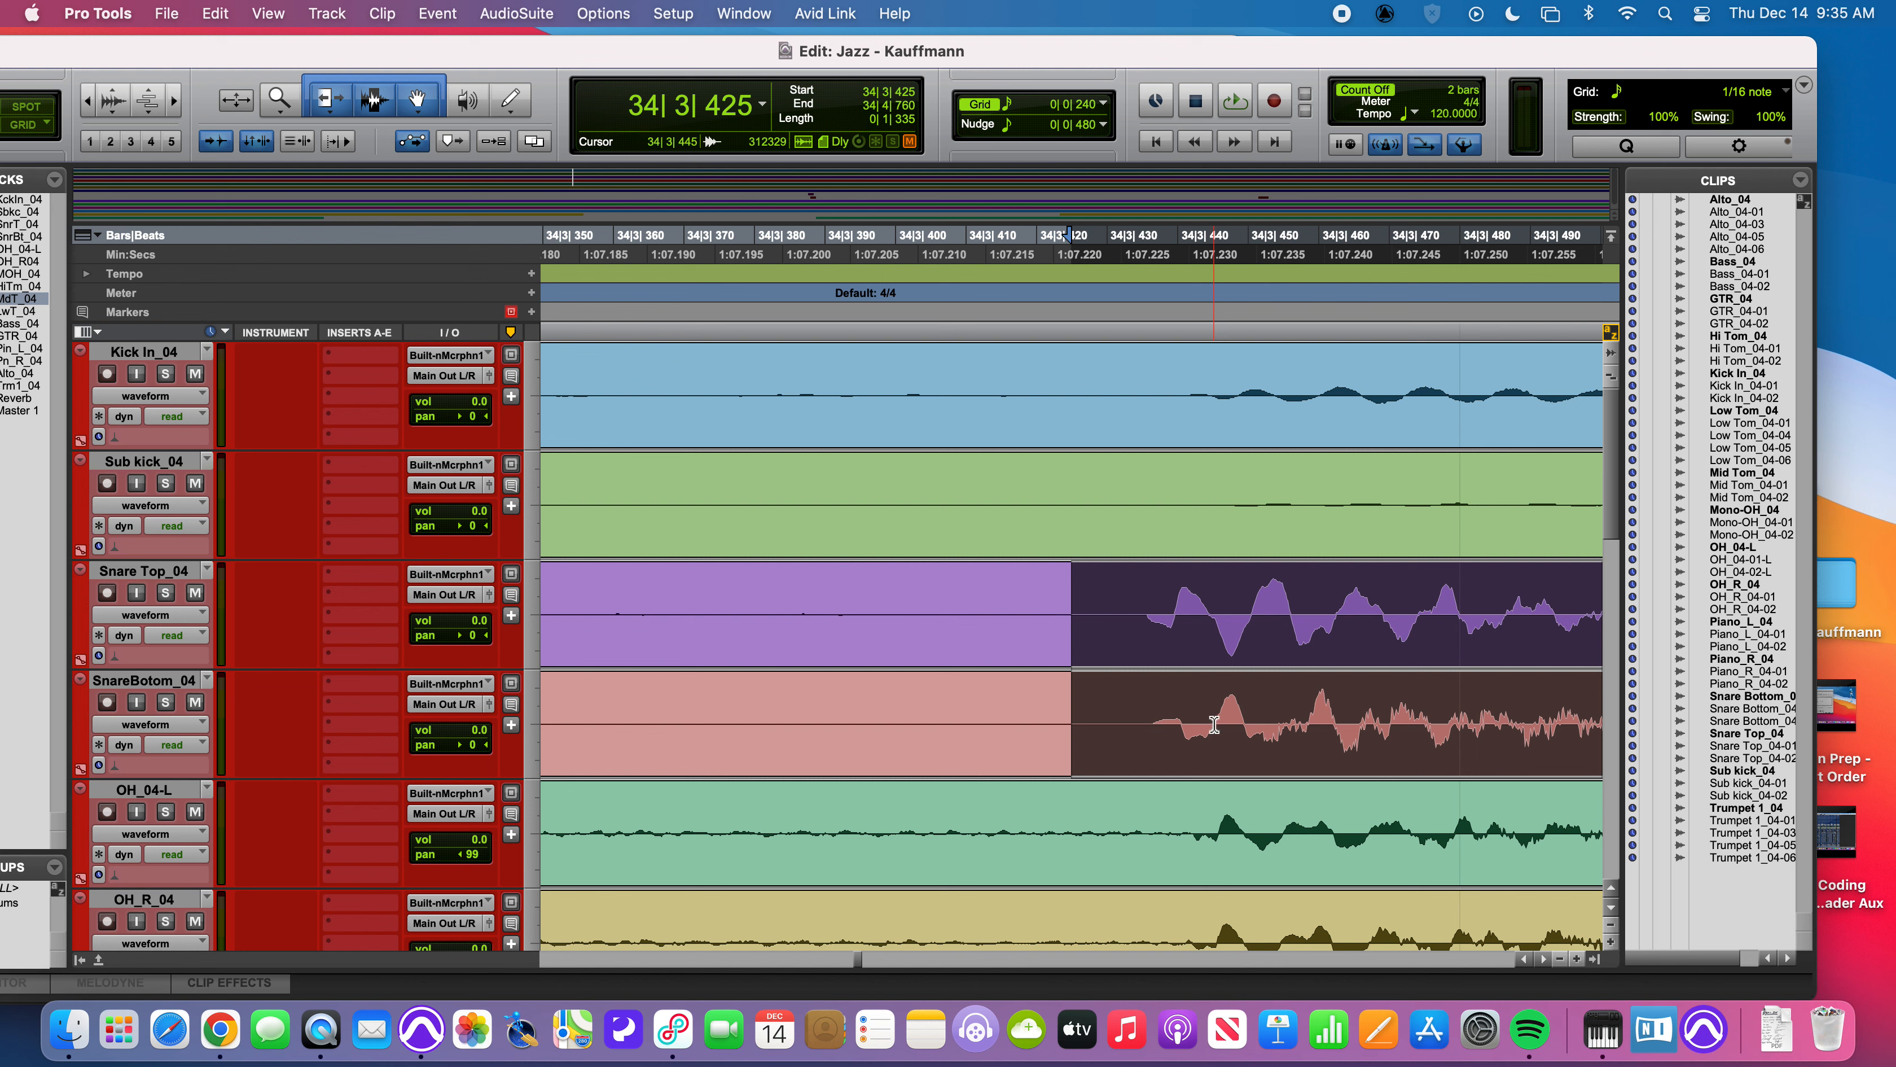
scroll(1214, 724, down, 3)
scroll(1215, 724, left, 2)
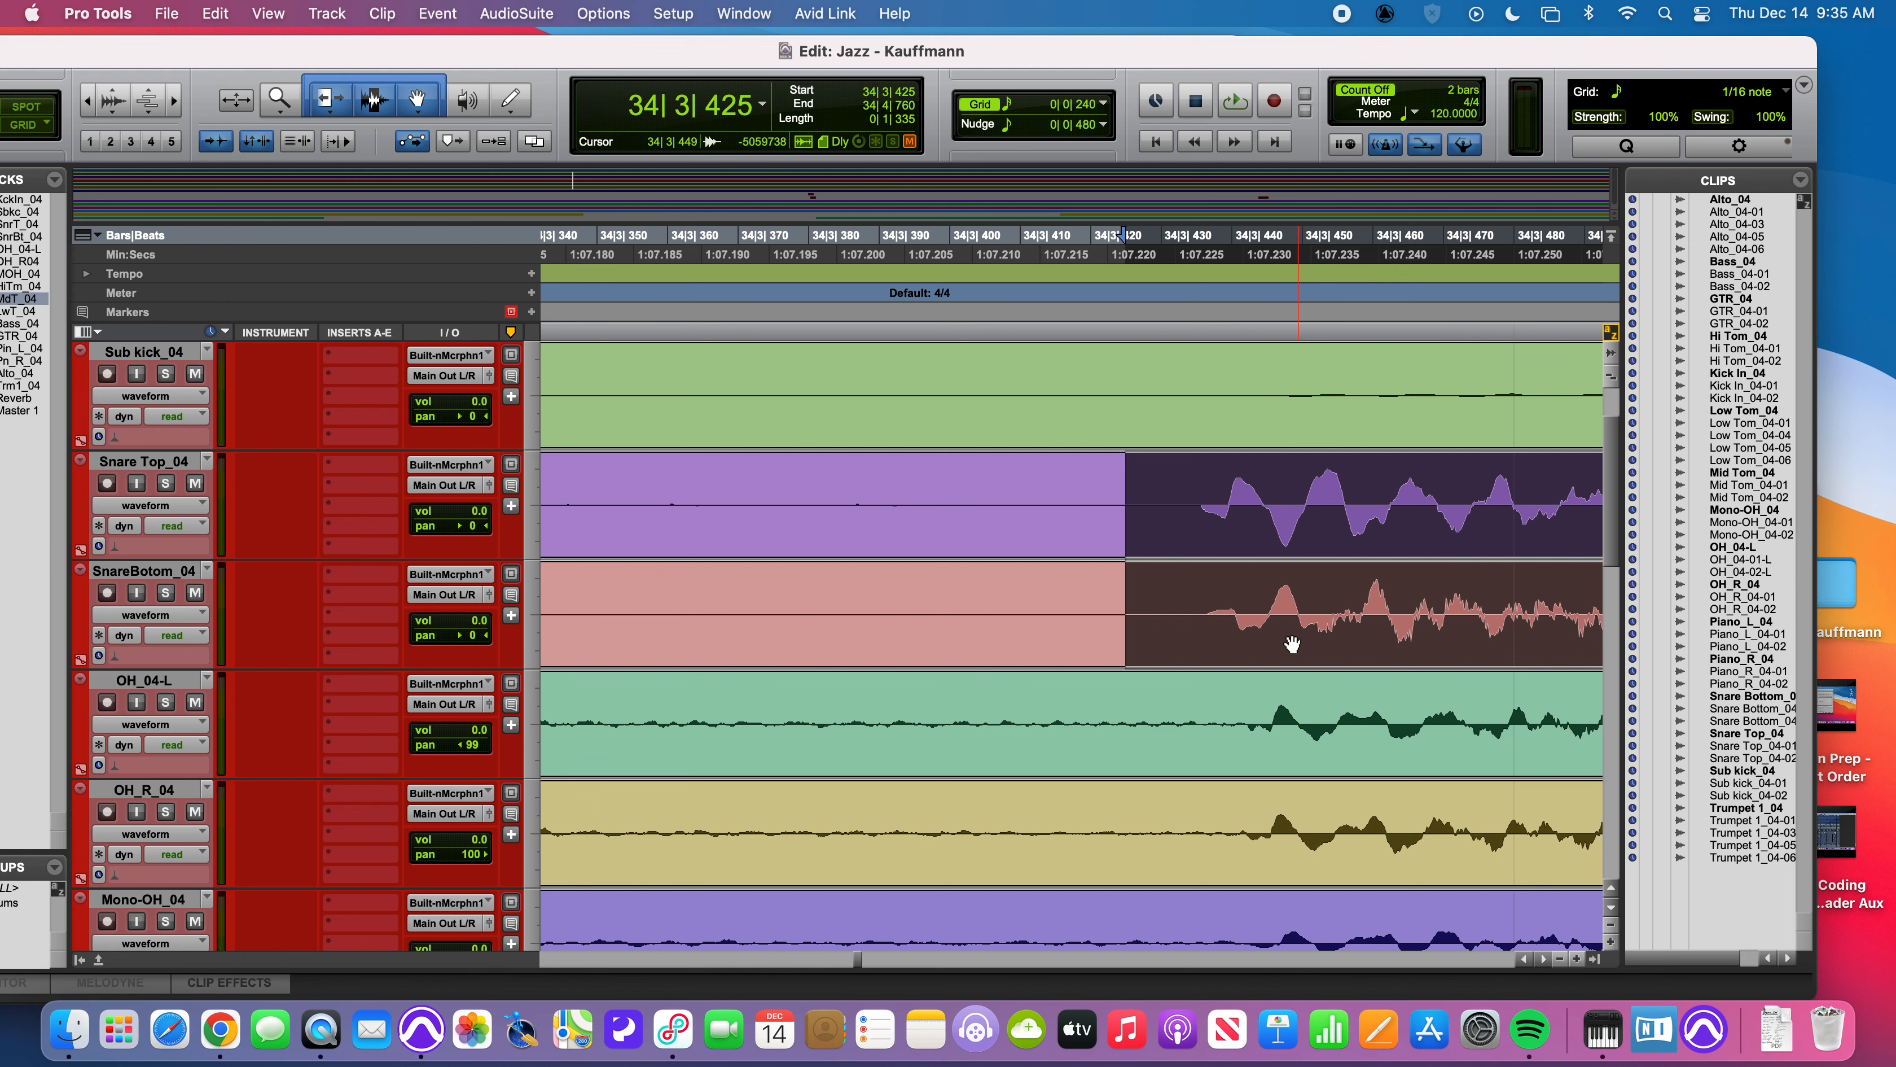
scroll(1355, 805, left, 2)
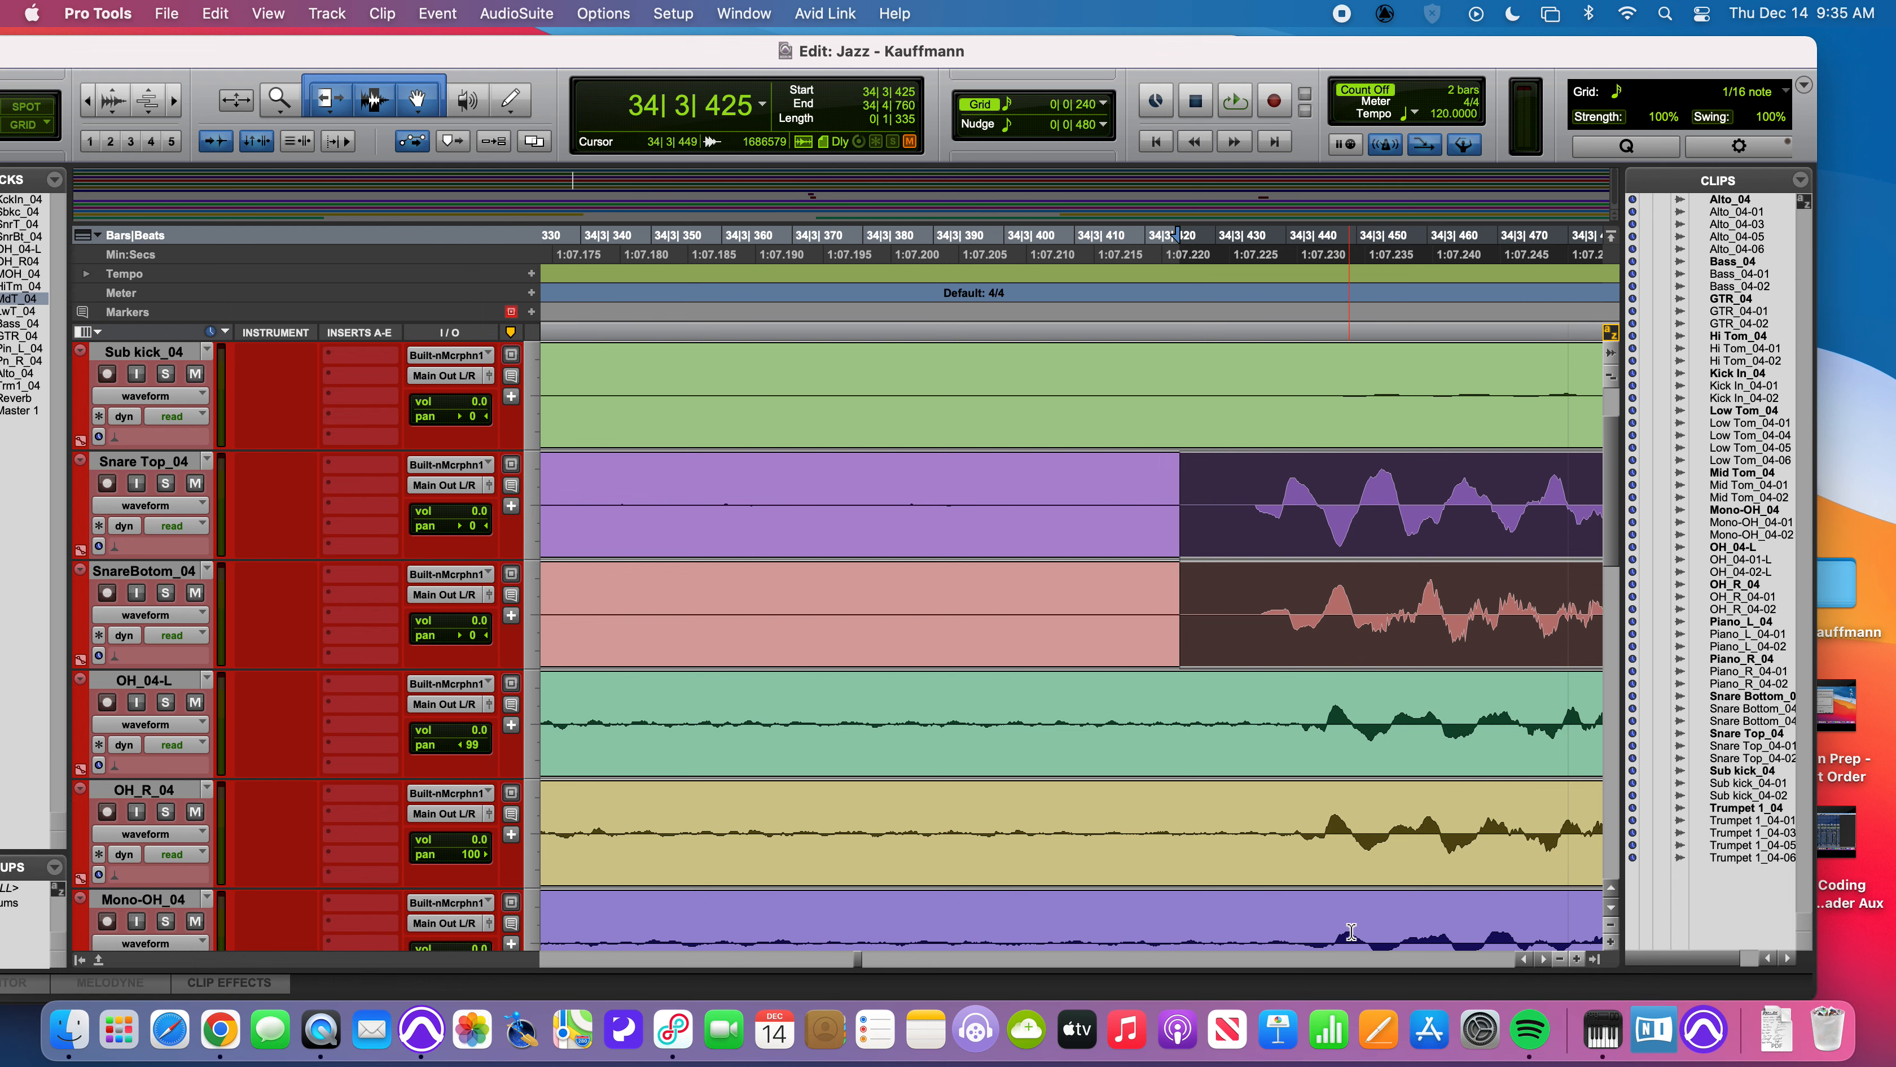
scroll(1349, 786, left, 3)
scroll(941, 572, right, 8)
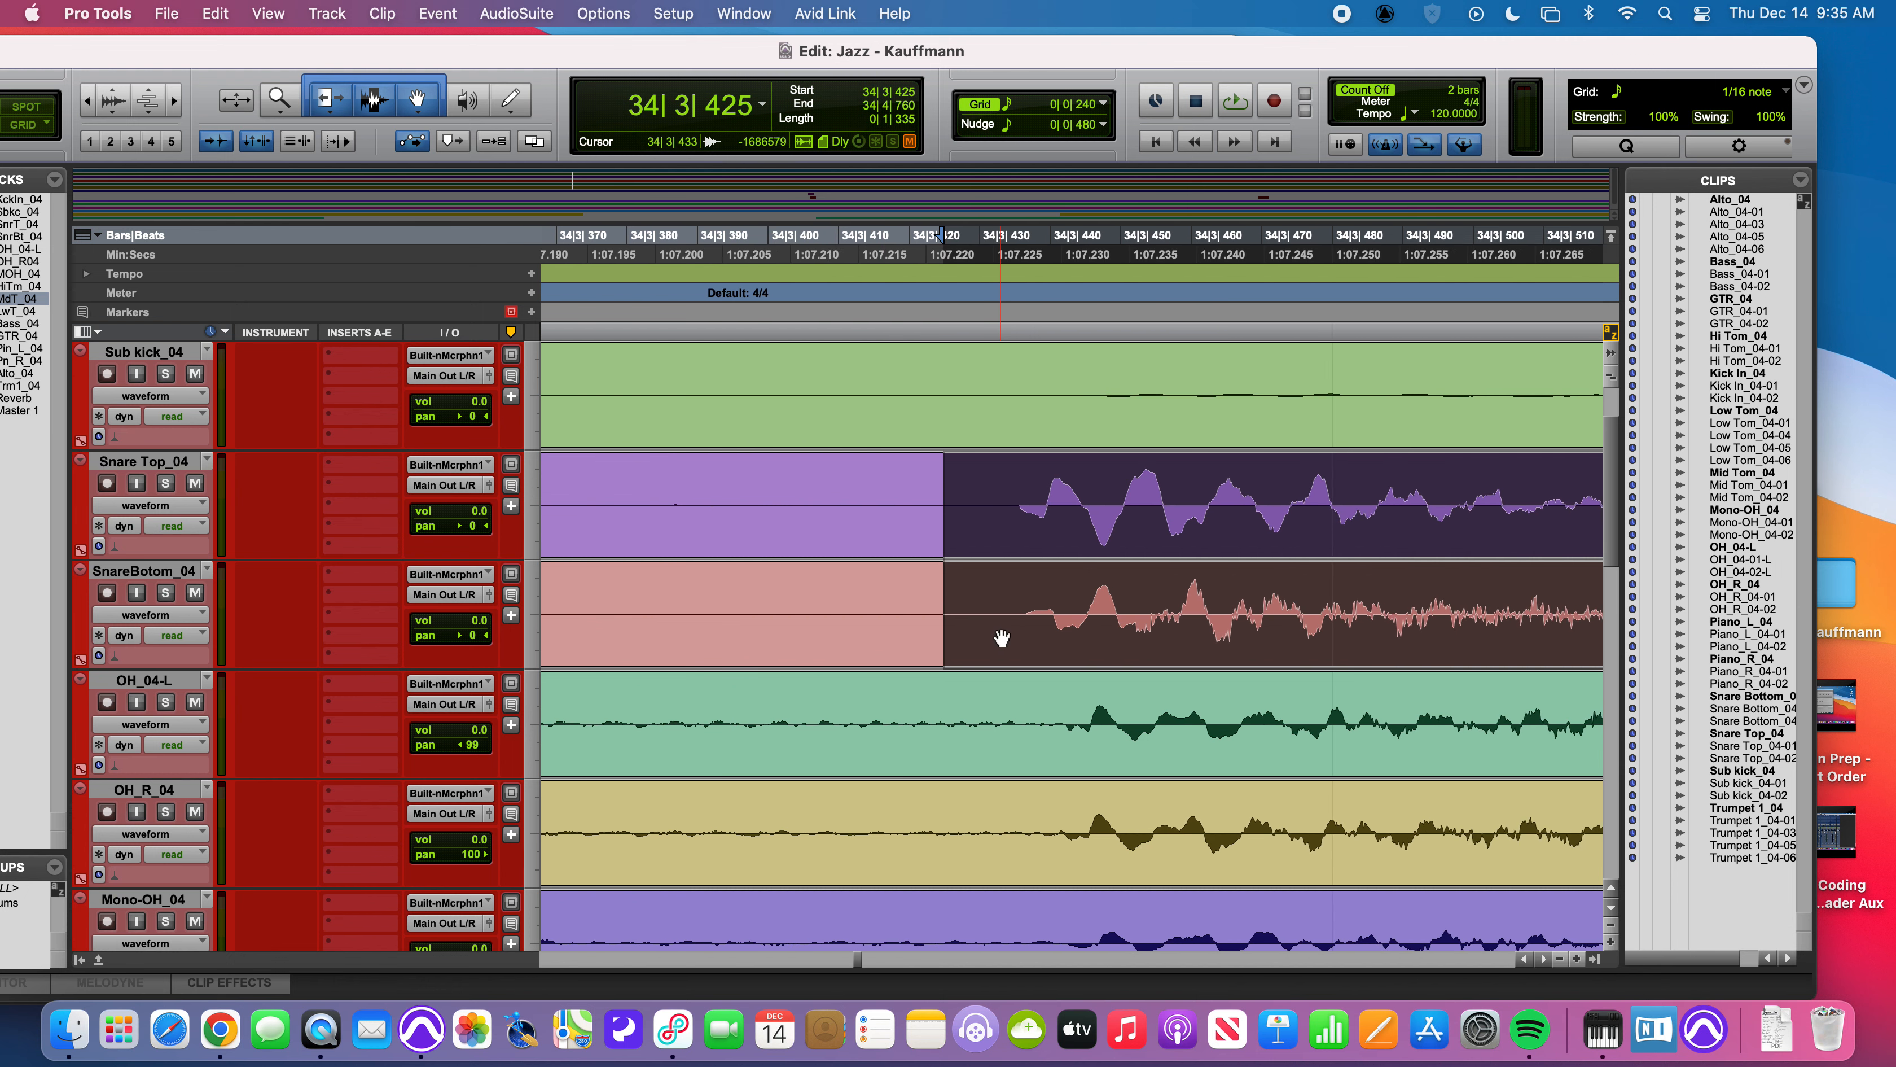
- Solo the Snare Top and SnareBotom tracks and play the selection
click(165, 483)
click(165, 592)
key(space)
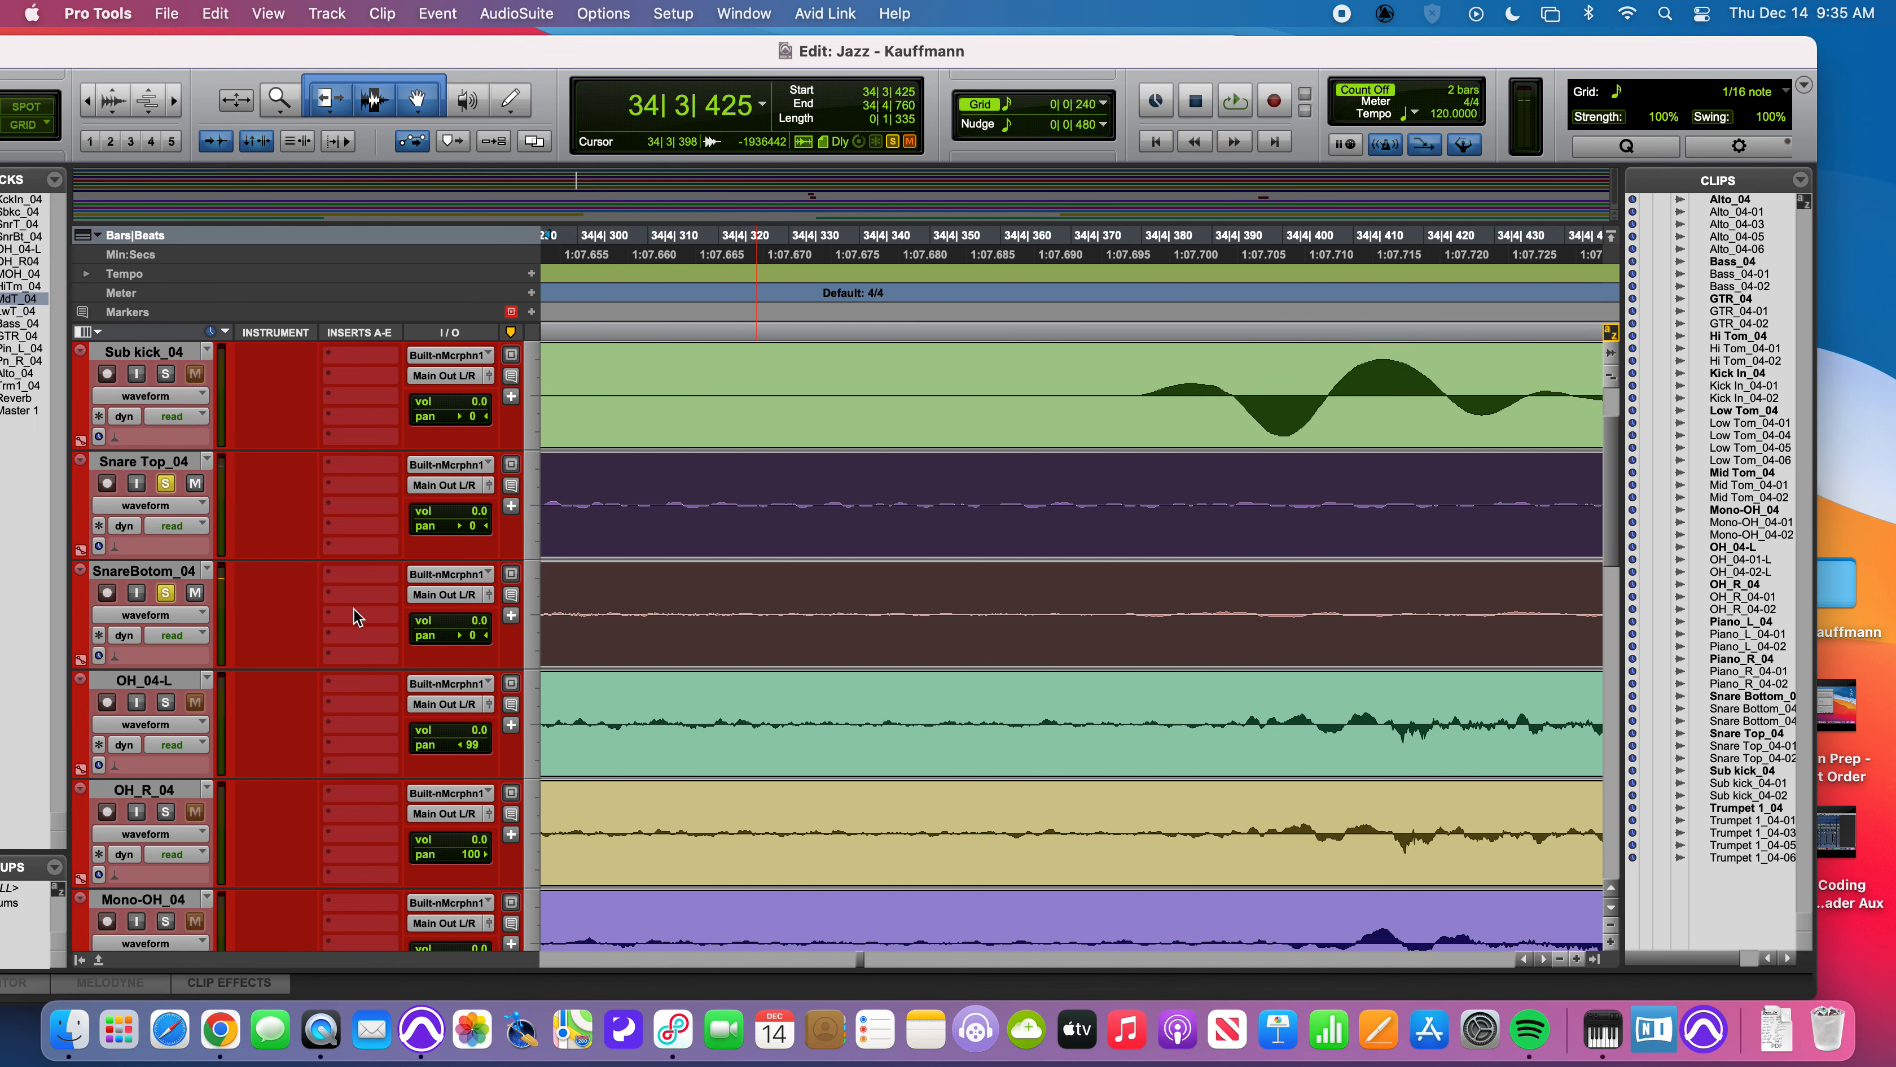
- Shorten the selection to the first snare hit, ending at about 34|3|817, and audition it in a loop
key(super+bracketleft)
key(super+bracketleft)
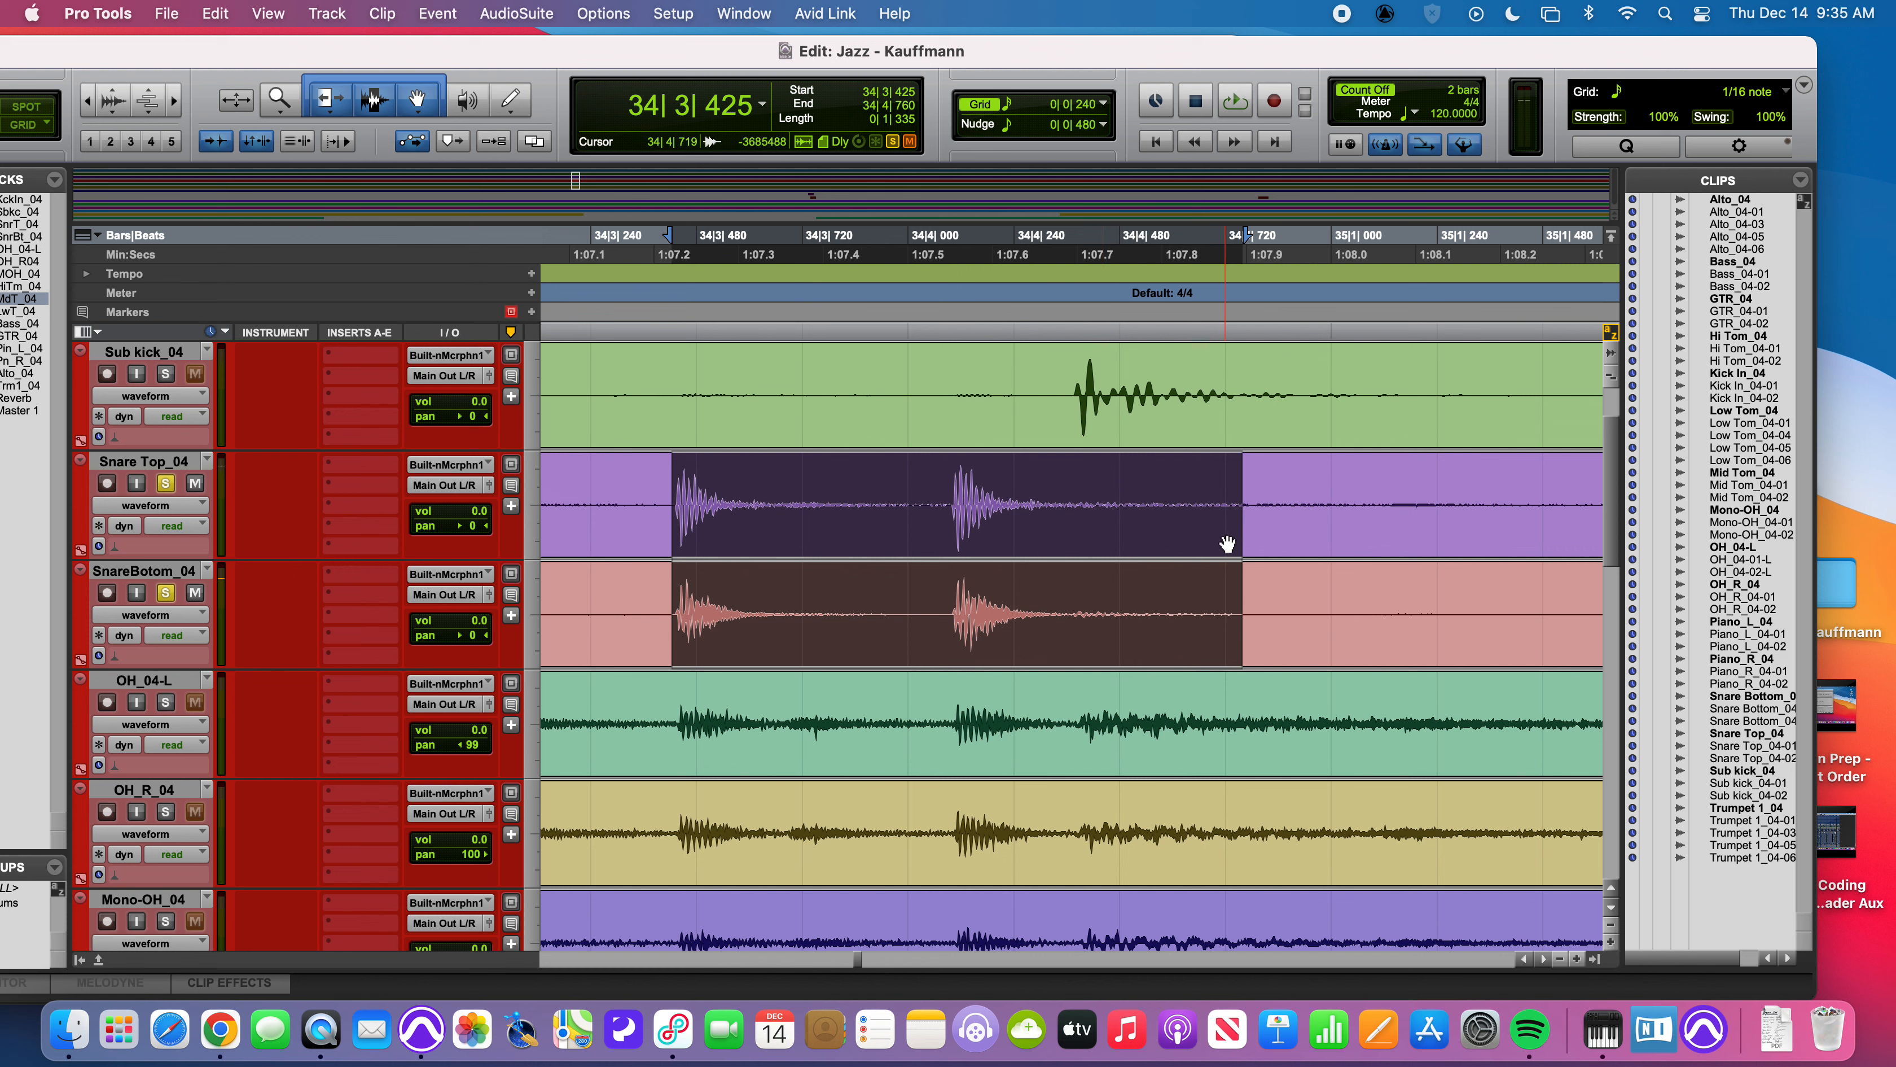
drag(1233, 489, 790, 491)
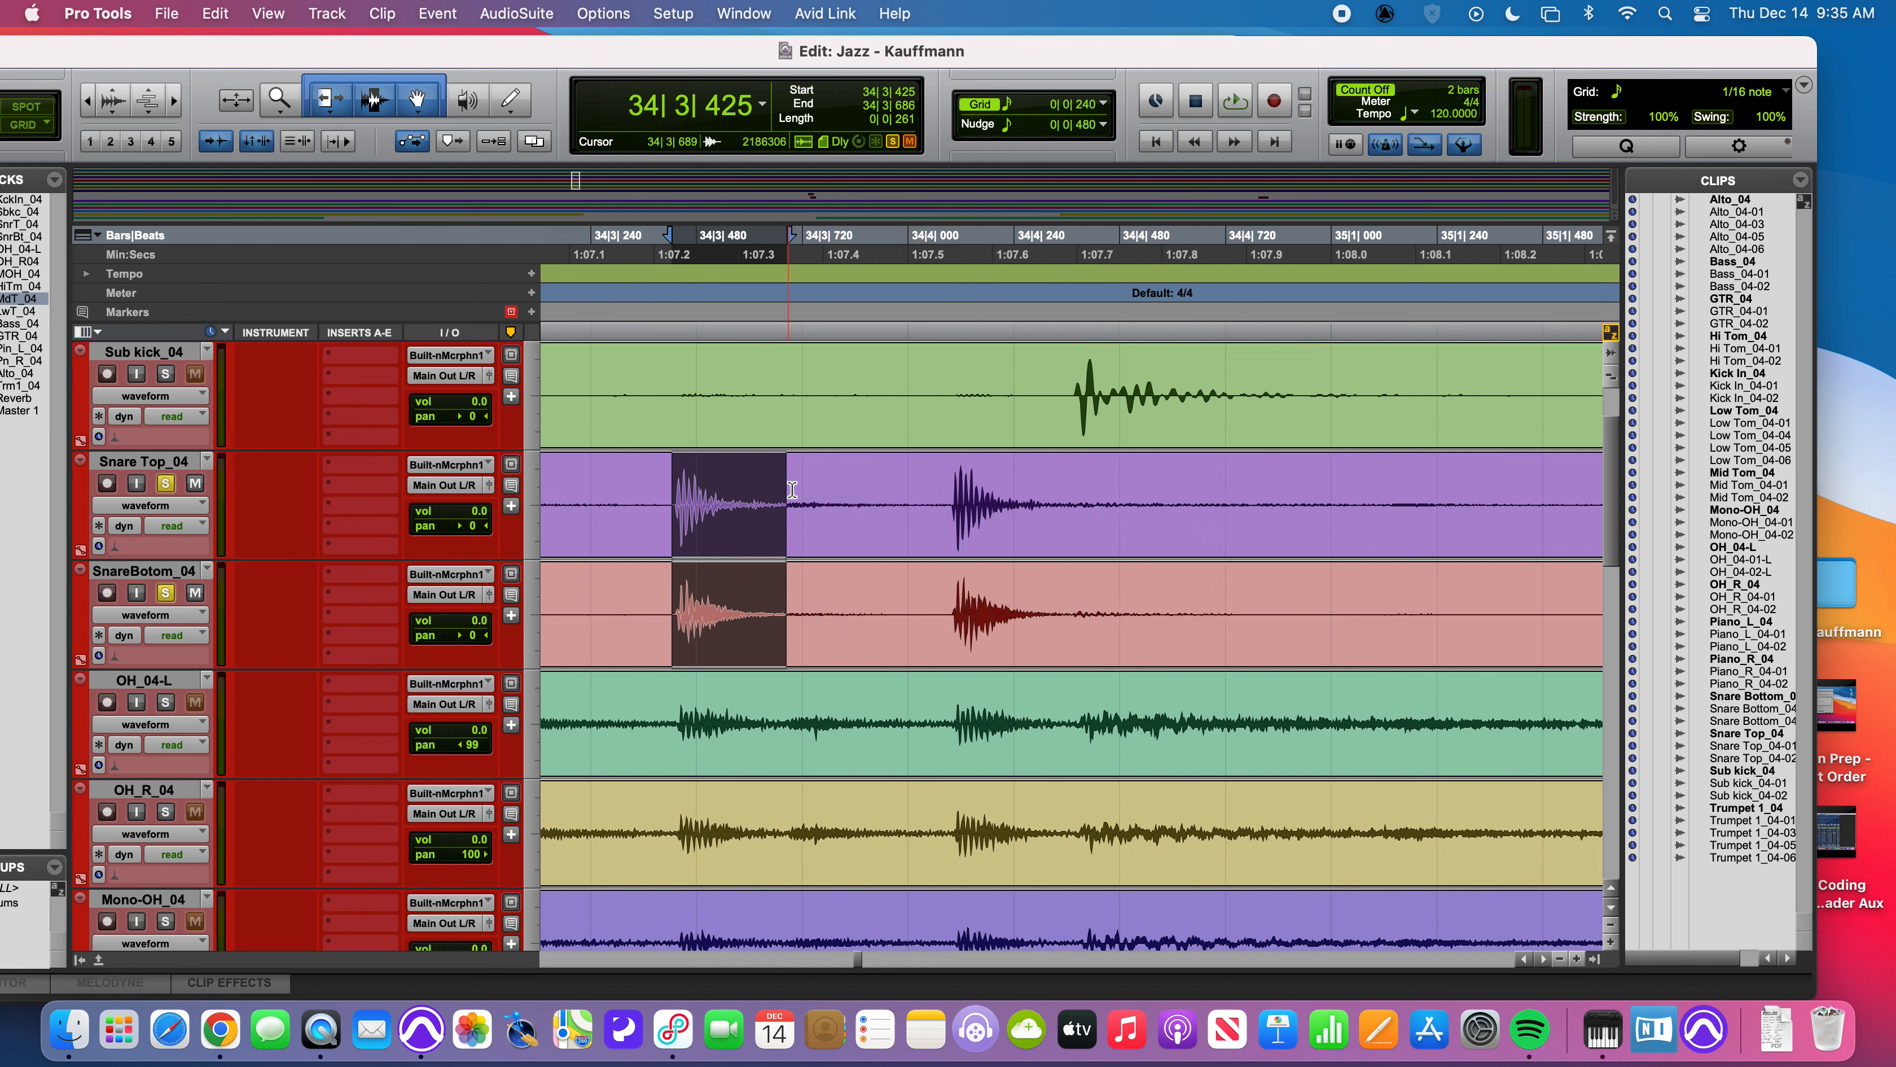
key(space)
shift+click(844, 490)
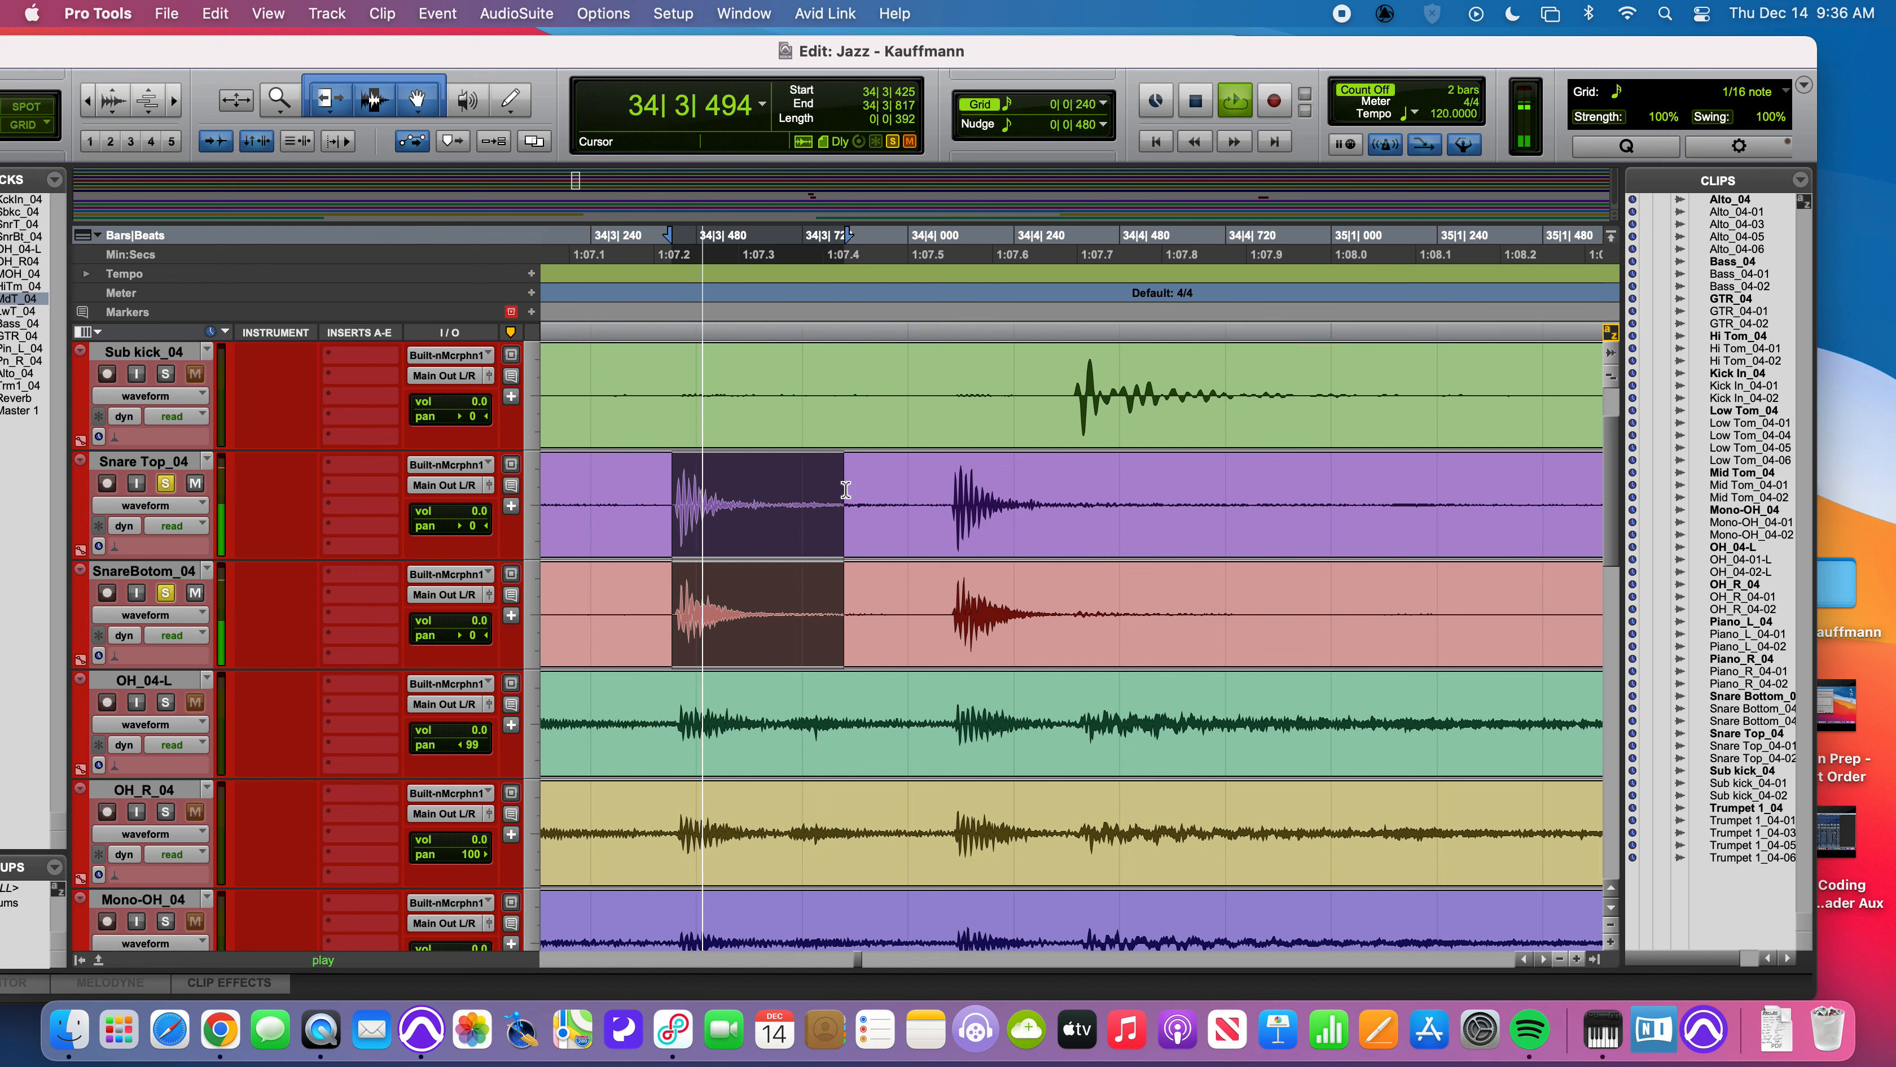
key(space)
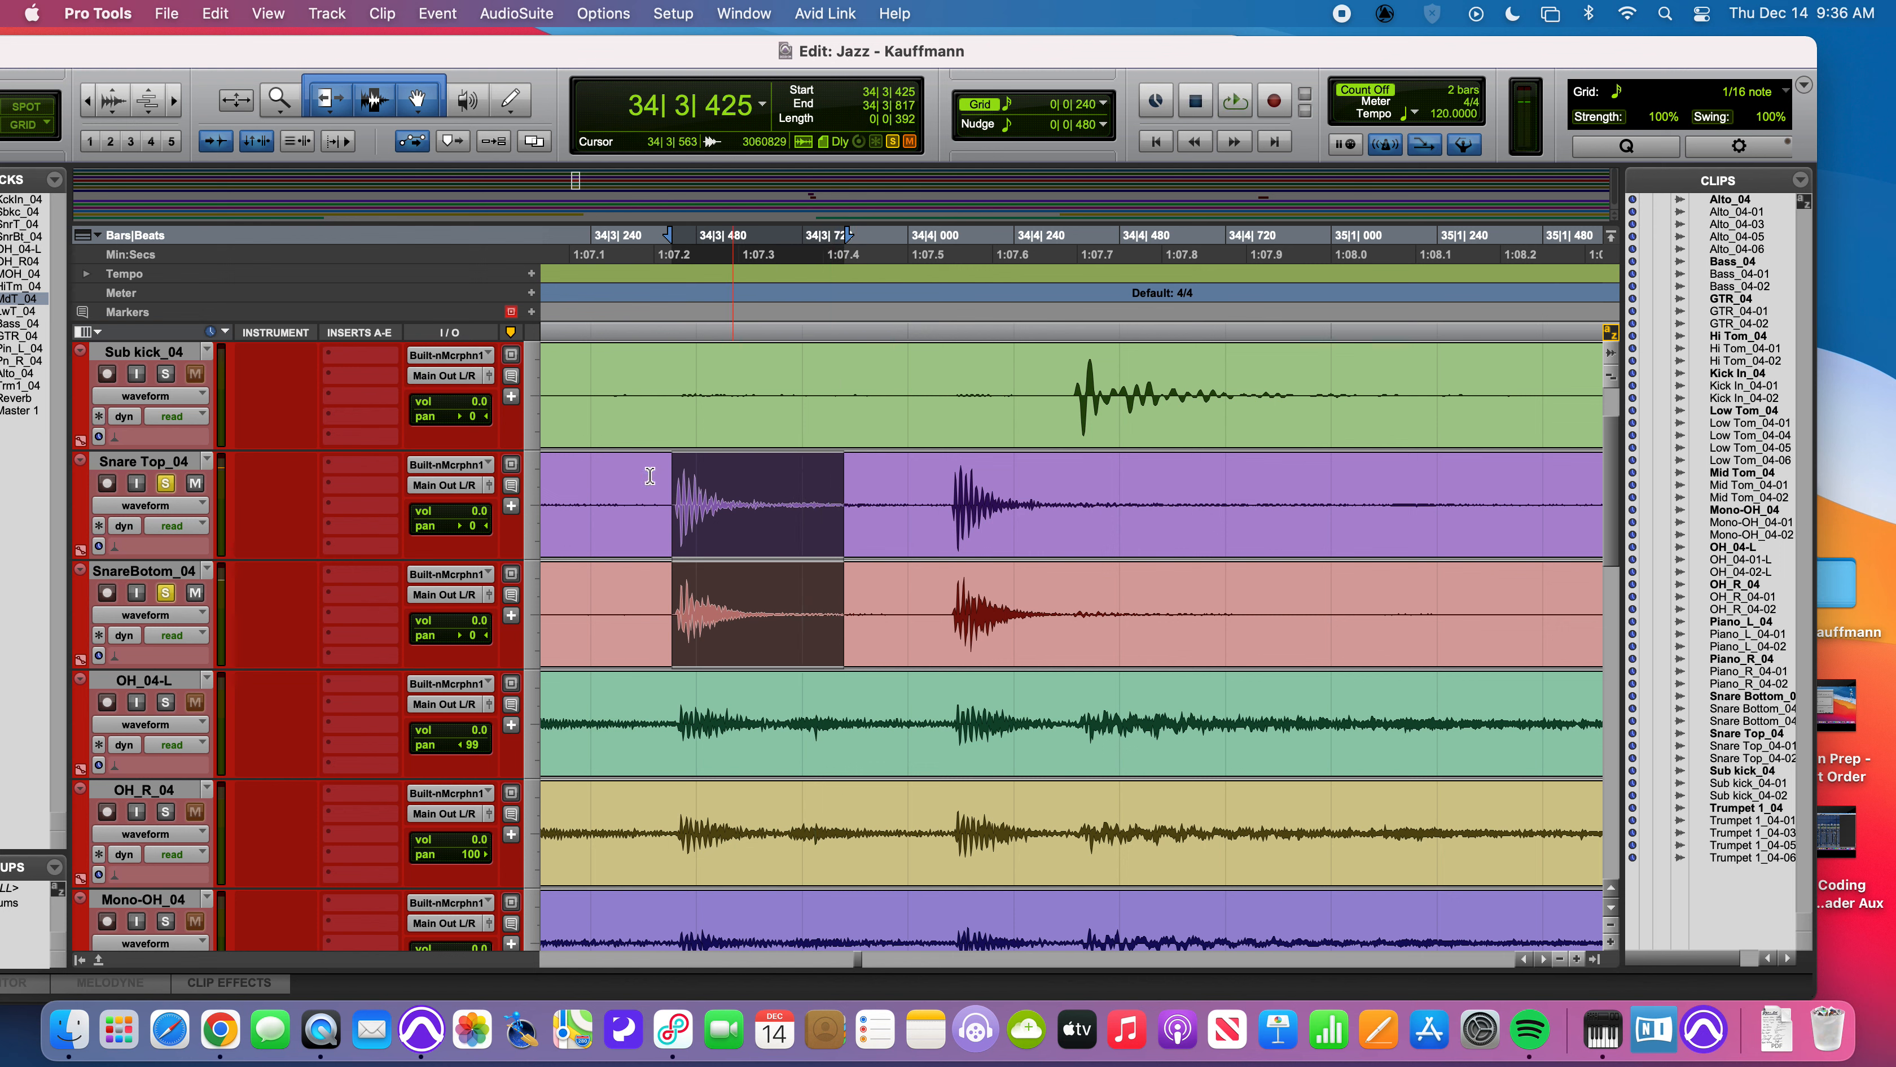
- Insert the TDR Nova (mono) EQ plug-in on the Snare Top track
click(346, 461)
mouse_move(606, 477)
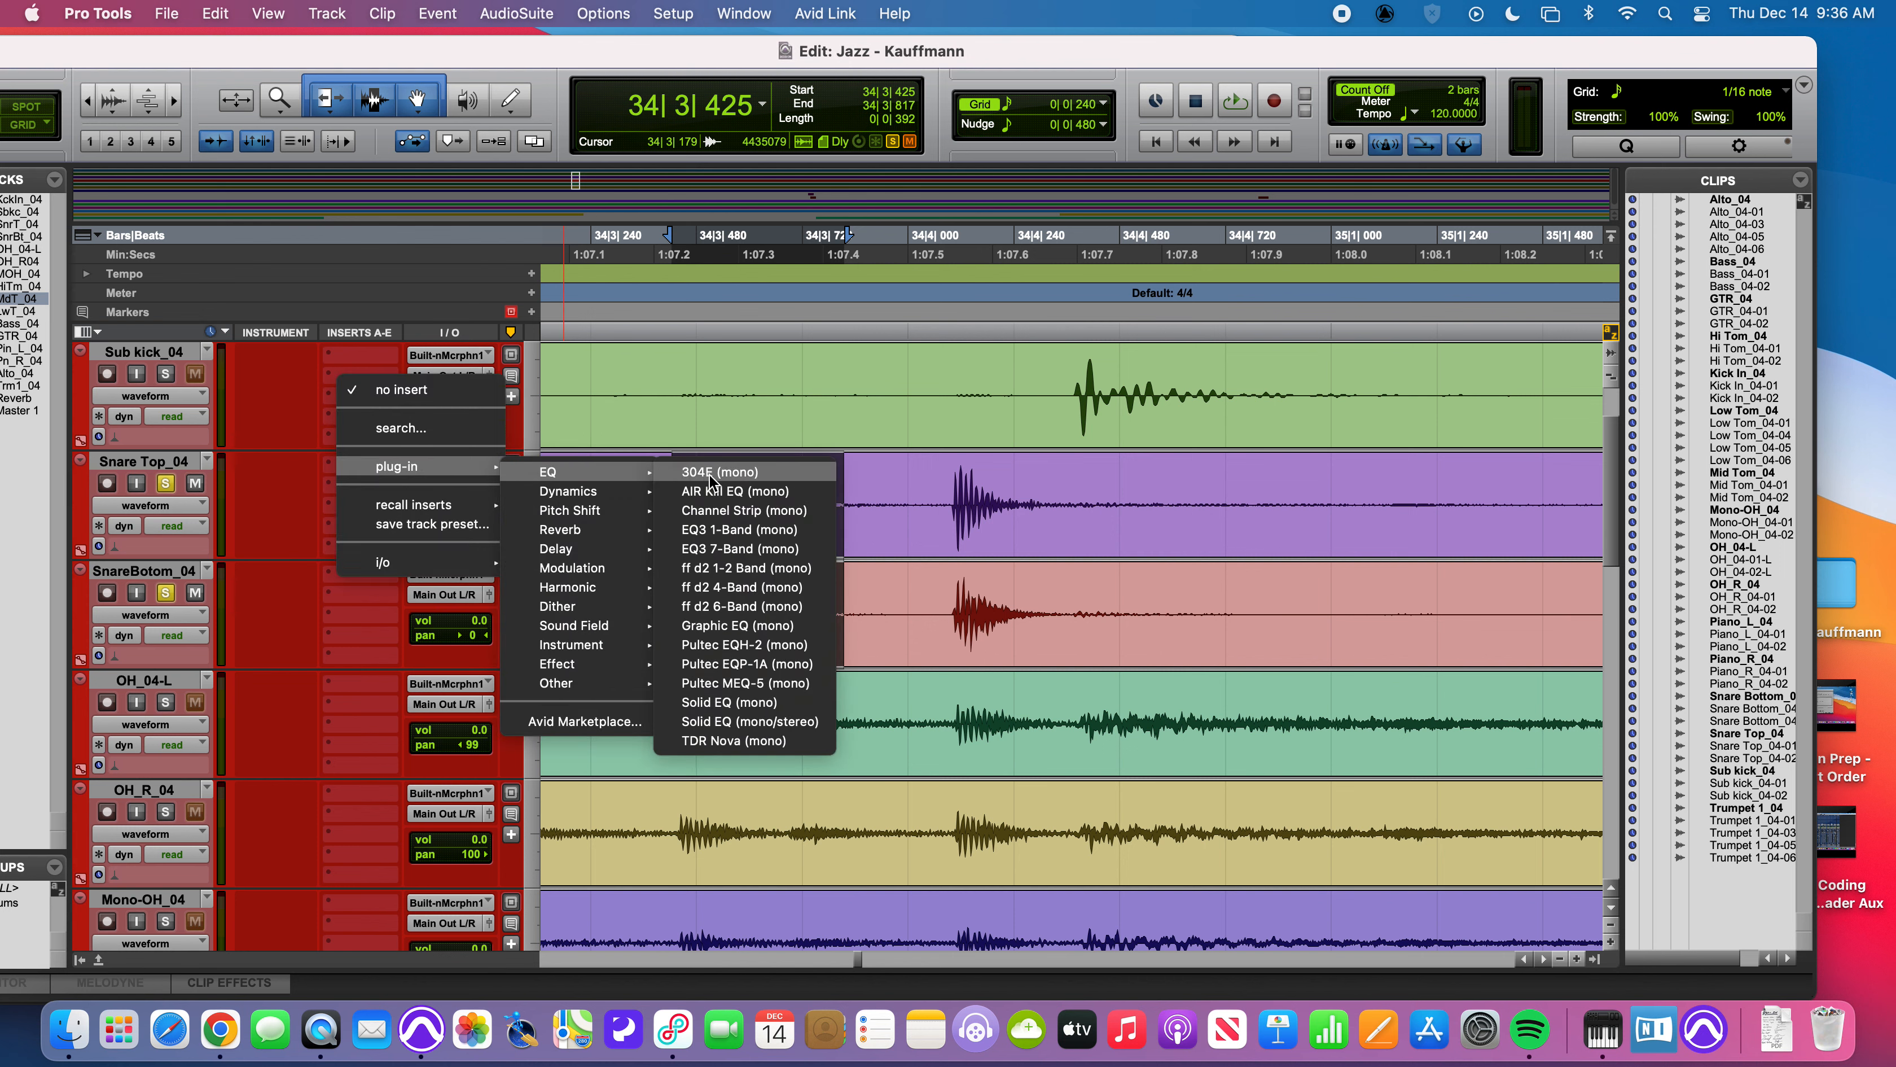
click(719, 745)
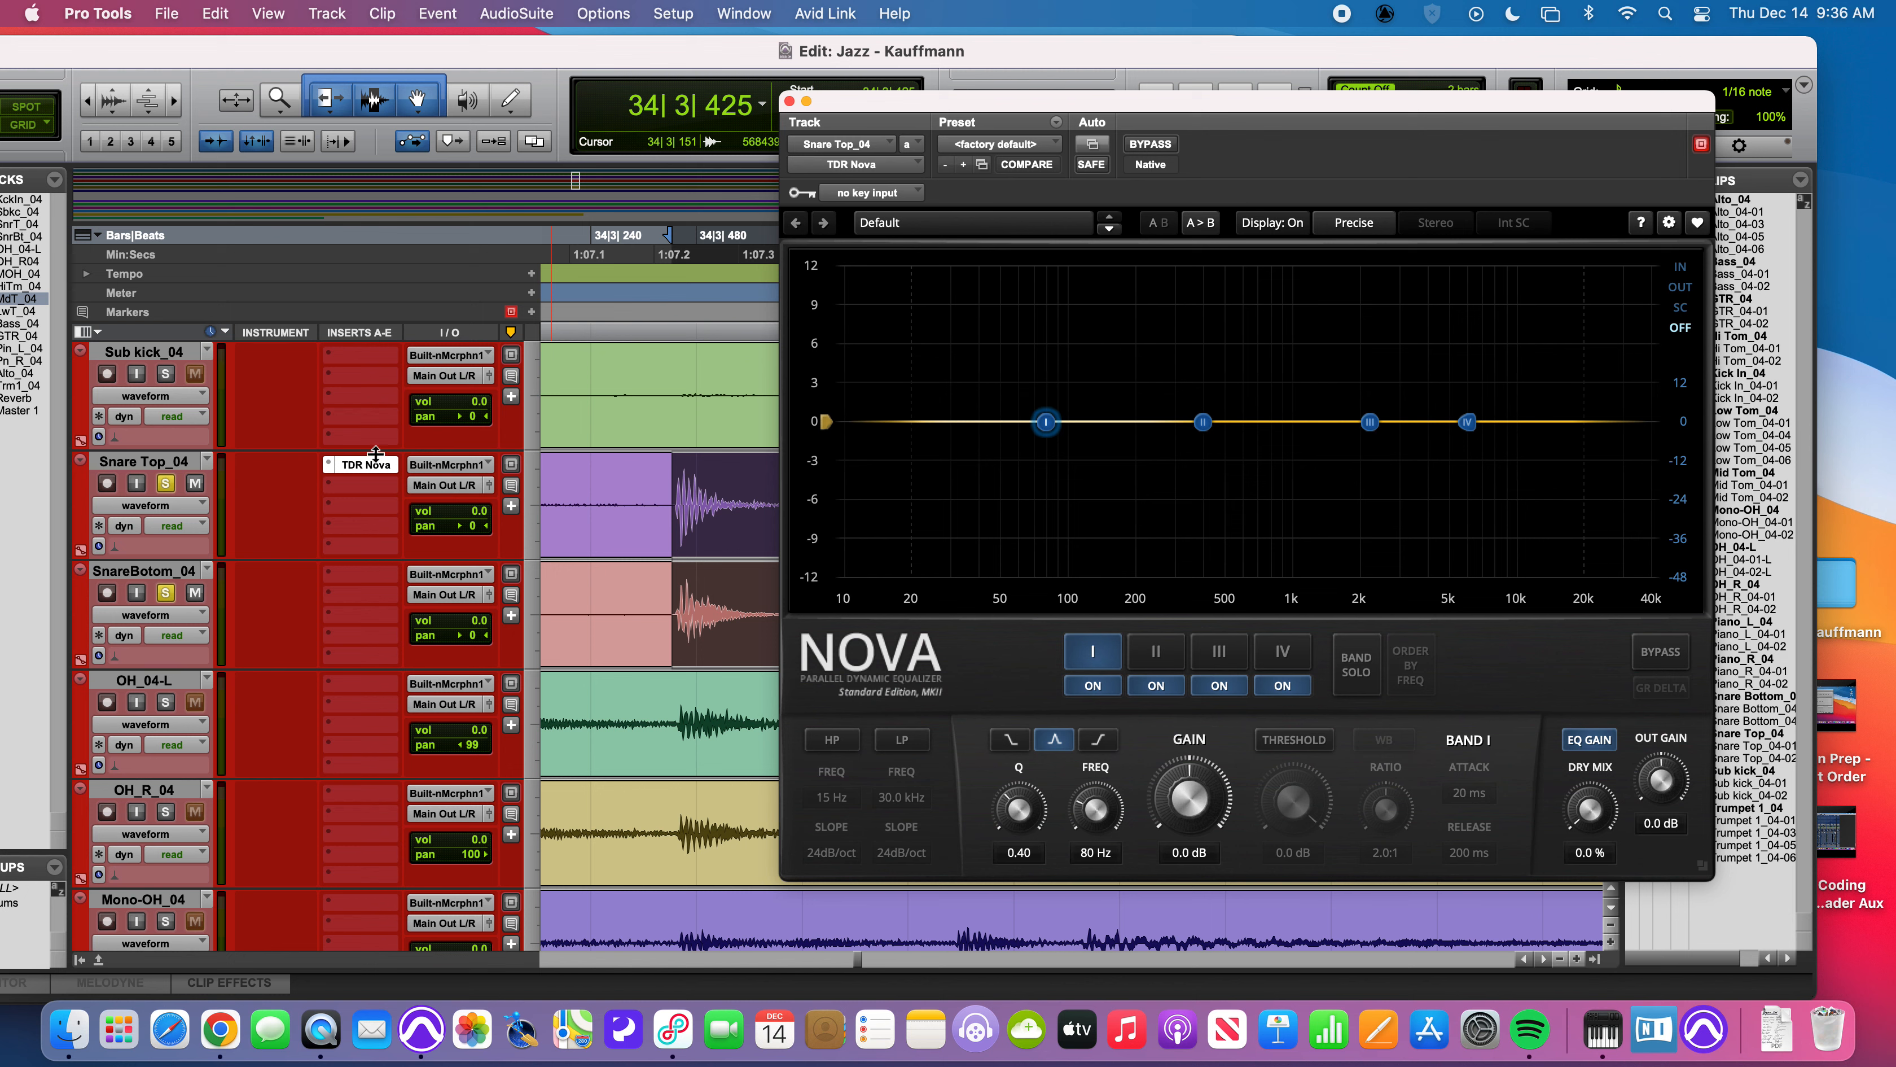
- Replace the TDR Nova insert on the Snare Top track with the EQ3 1-Band (mono) plug-in
click(333, 473)
mouse_move(478, 468)
mouse_move(611, 490)
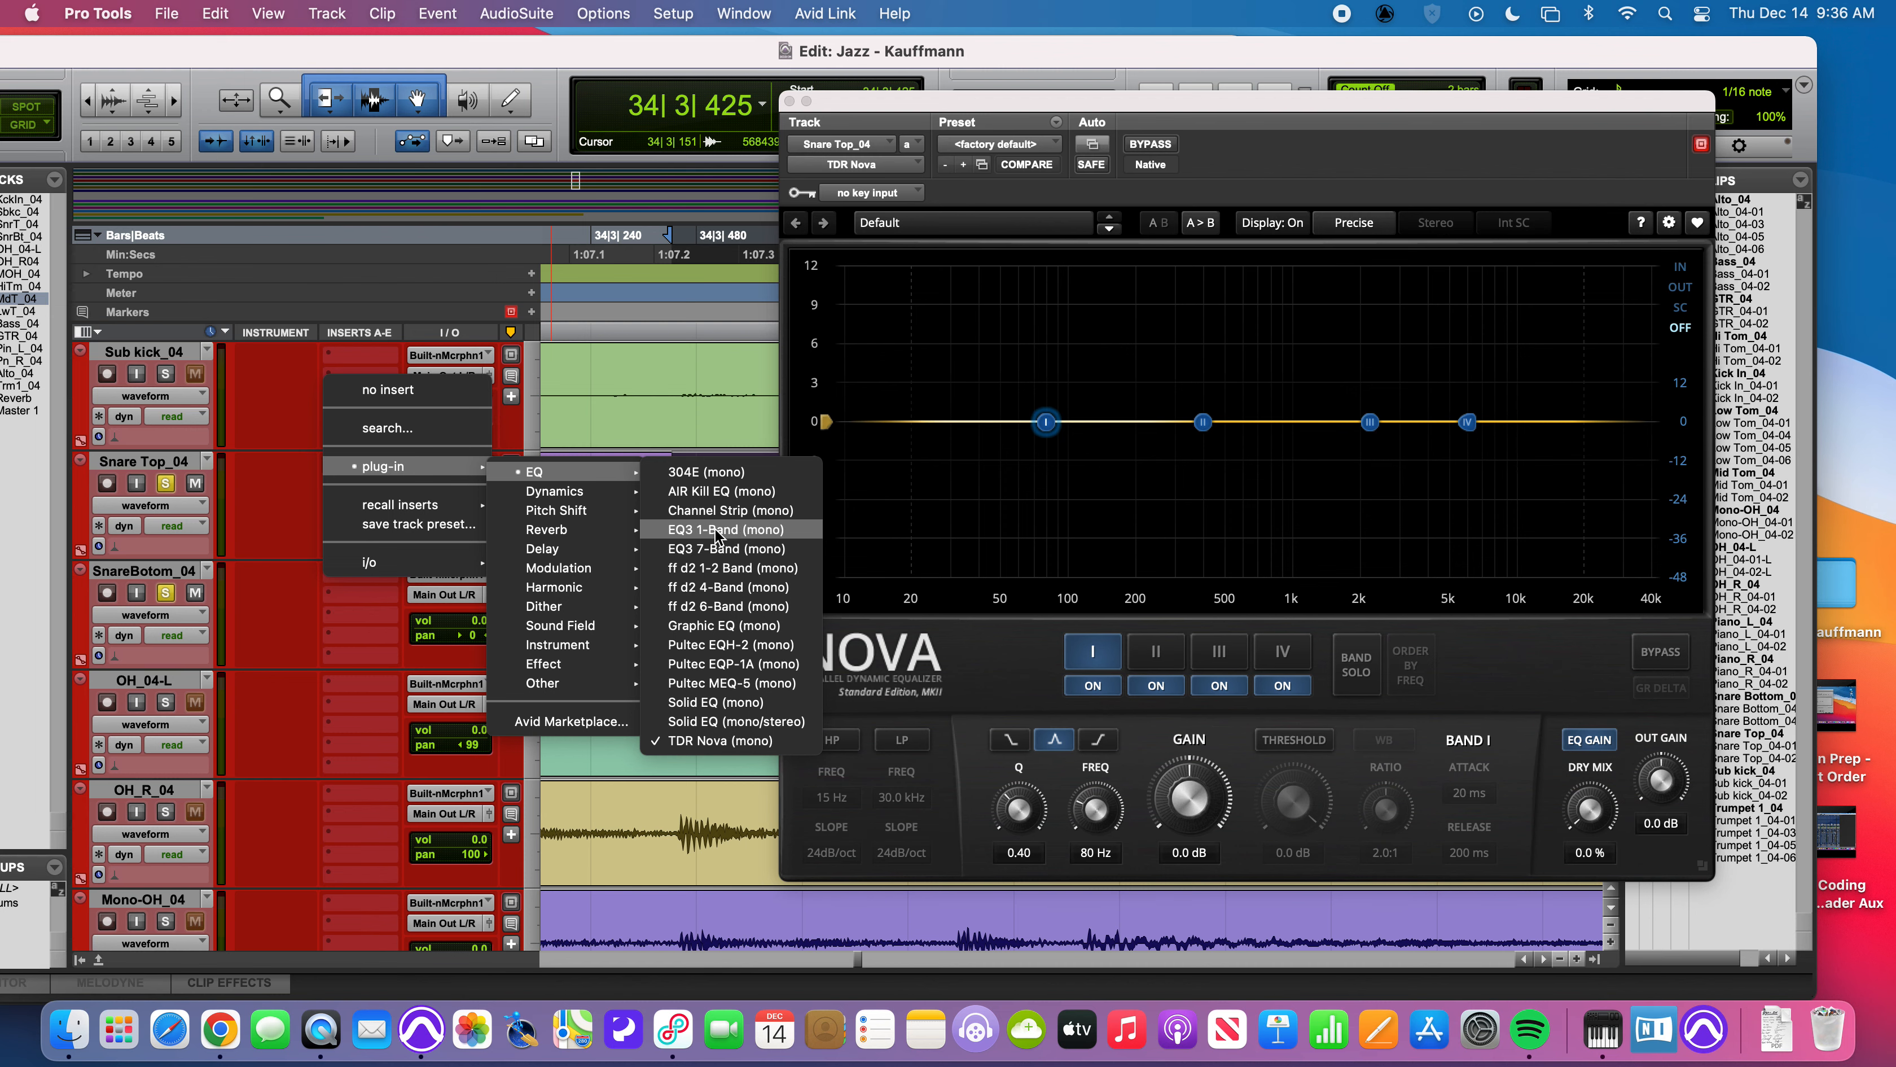
click(715, 531)
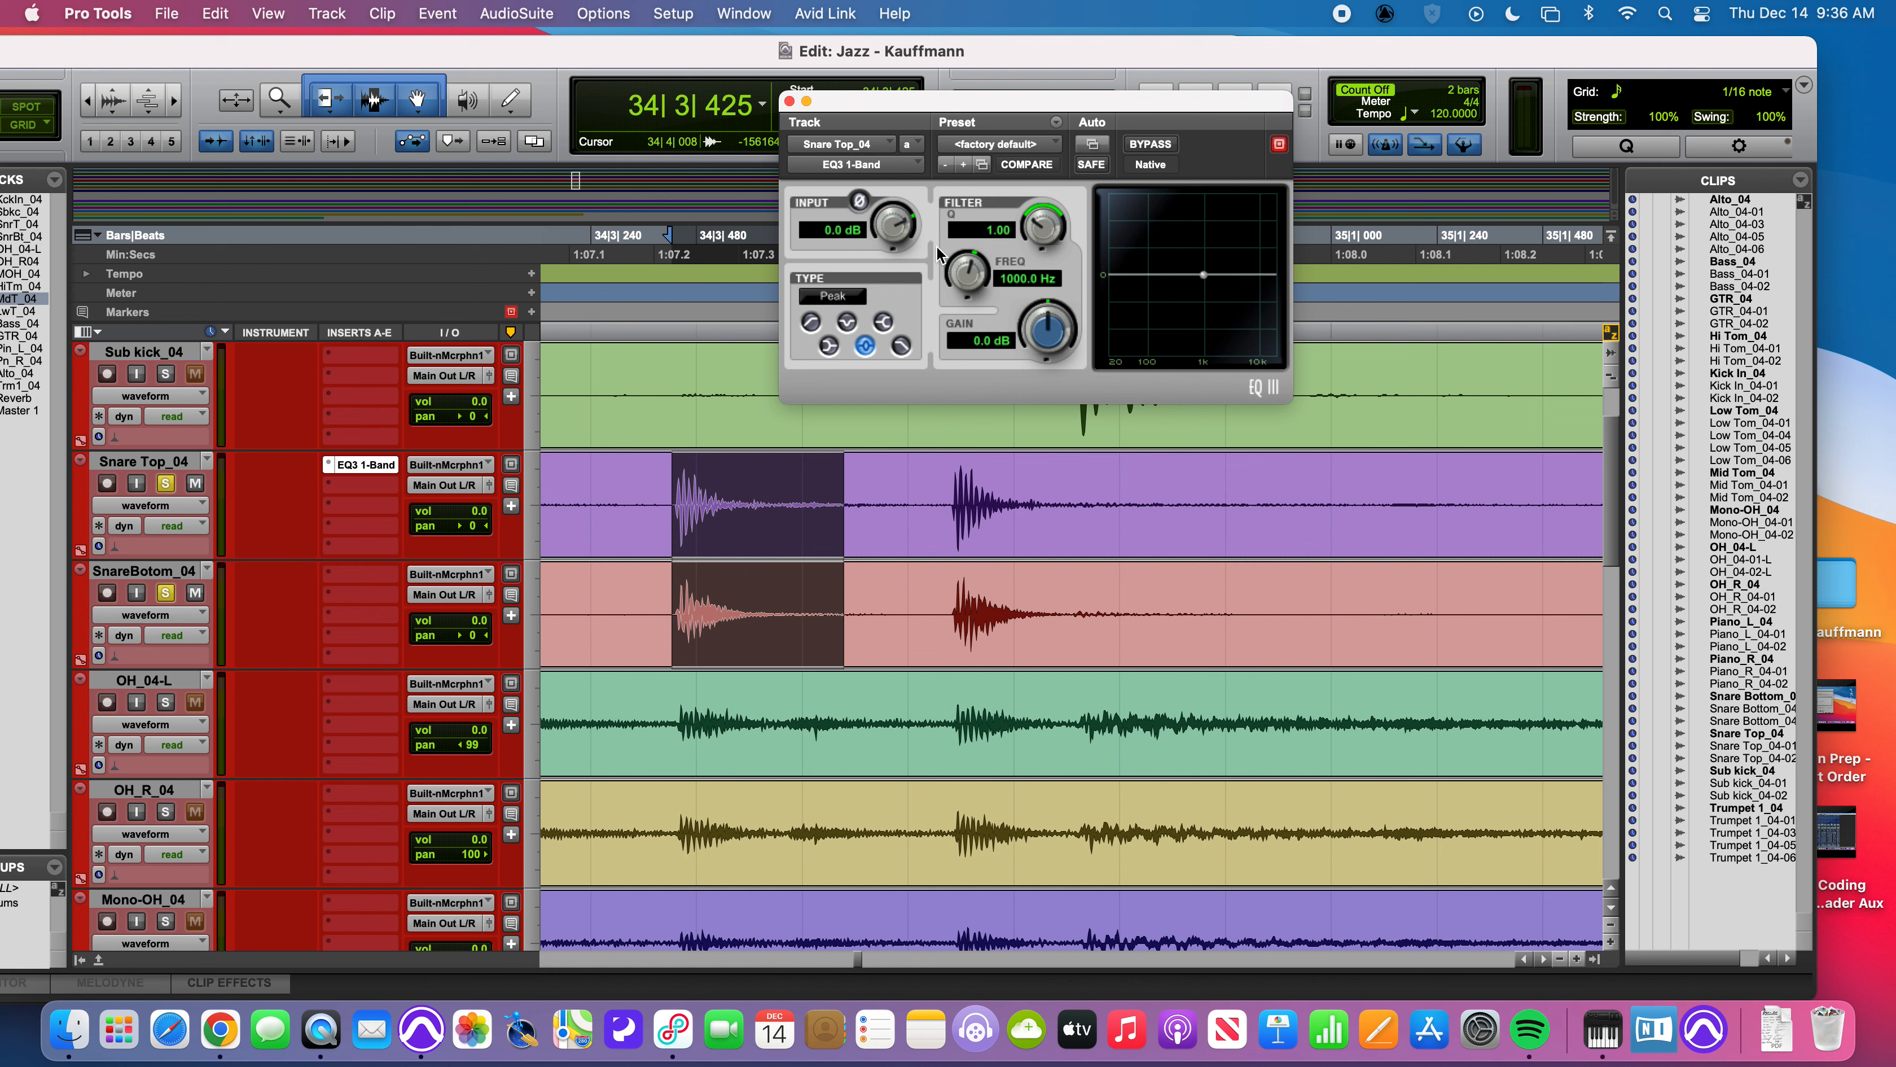
- Play the selected hit and toggle the EQ3 input polarity to compare the Snare Top both ways against the bottom mic
click(860, 201)
key(space)
click(861, 202)
click(860, 202)
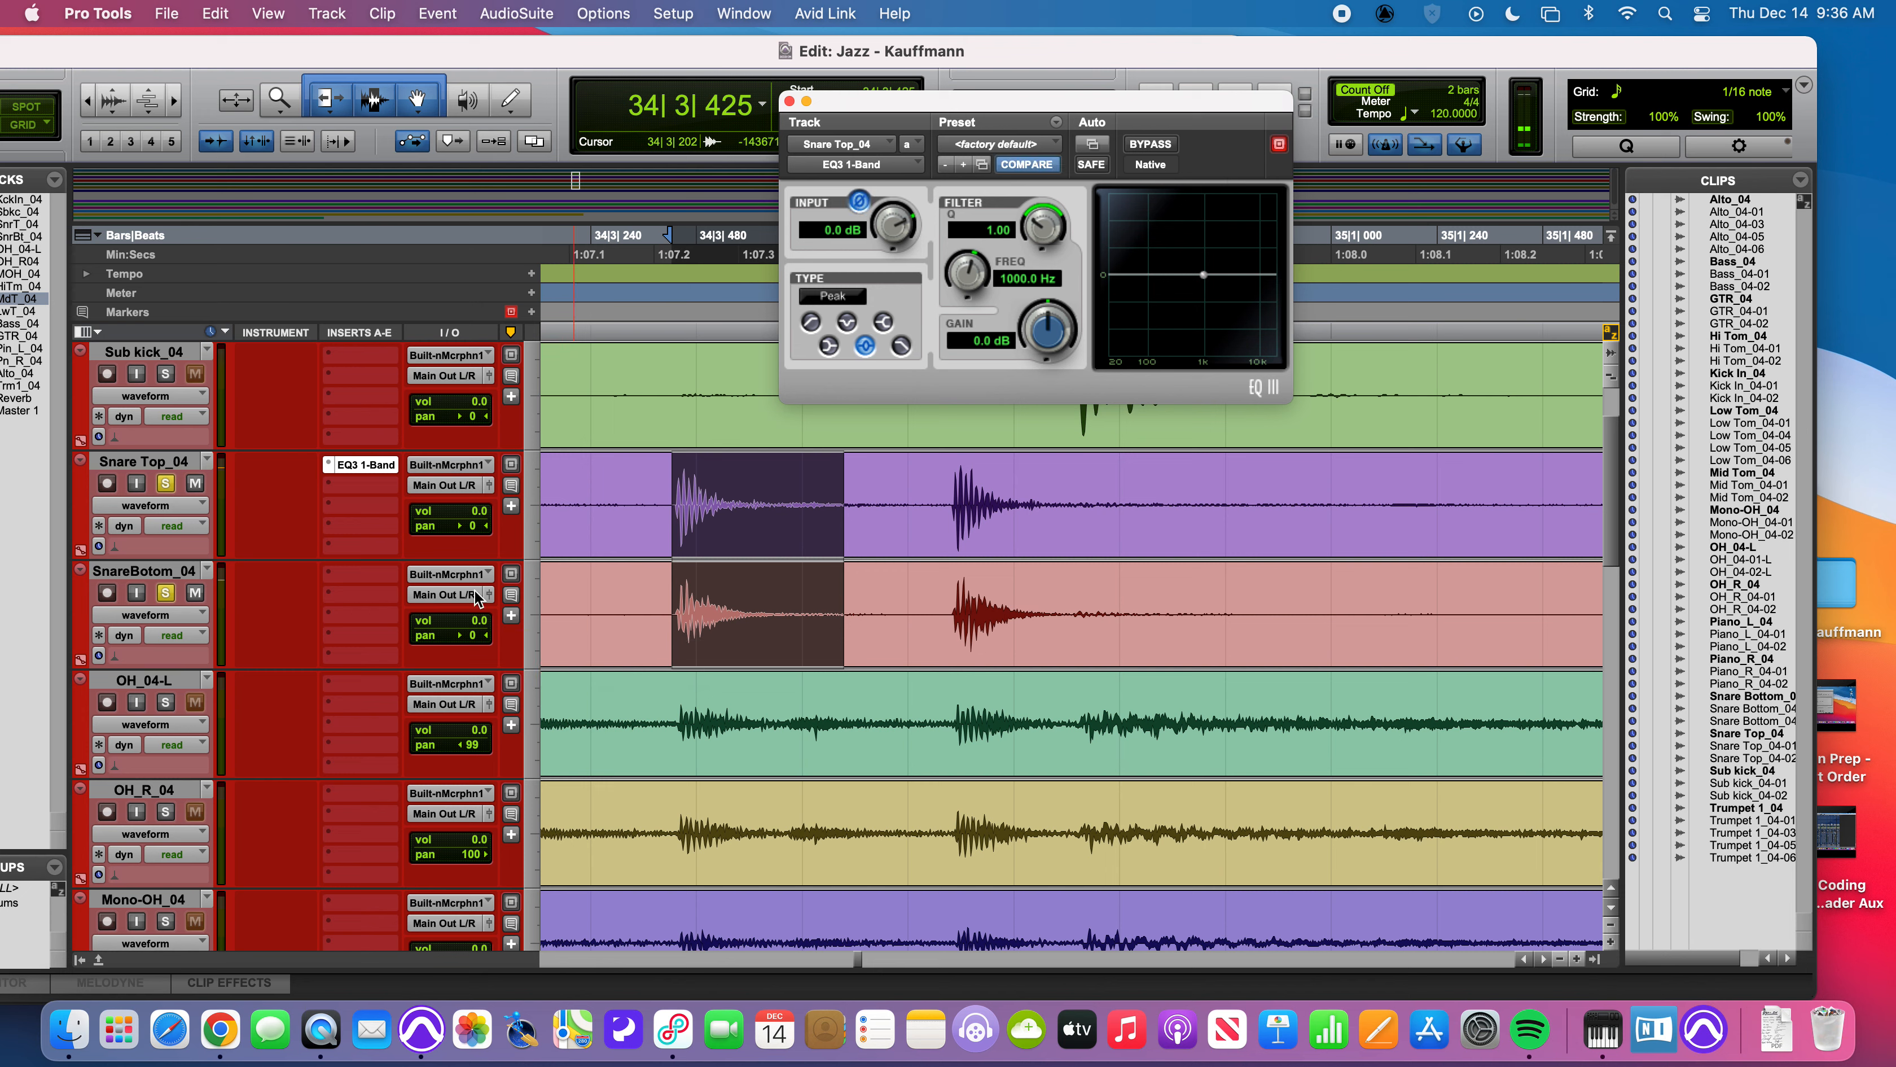
- Solo the OH_04-L and OH_R_04 tracks as well and toggle the Snare Top's polarity during playback to compare
click(166, 702)
click(166, 811)
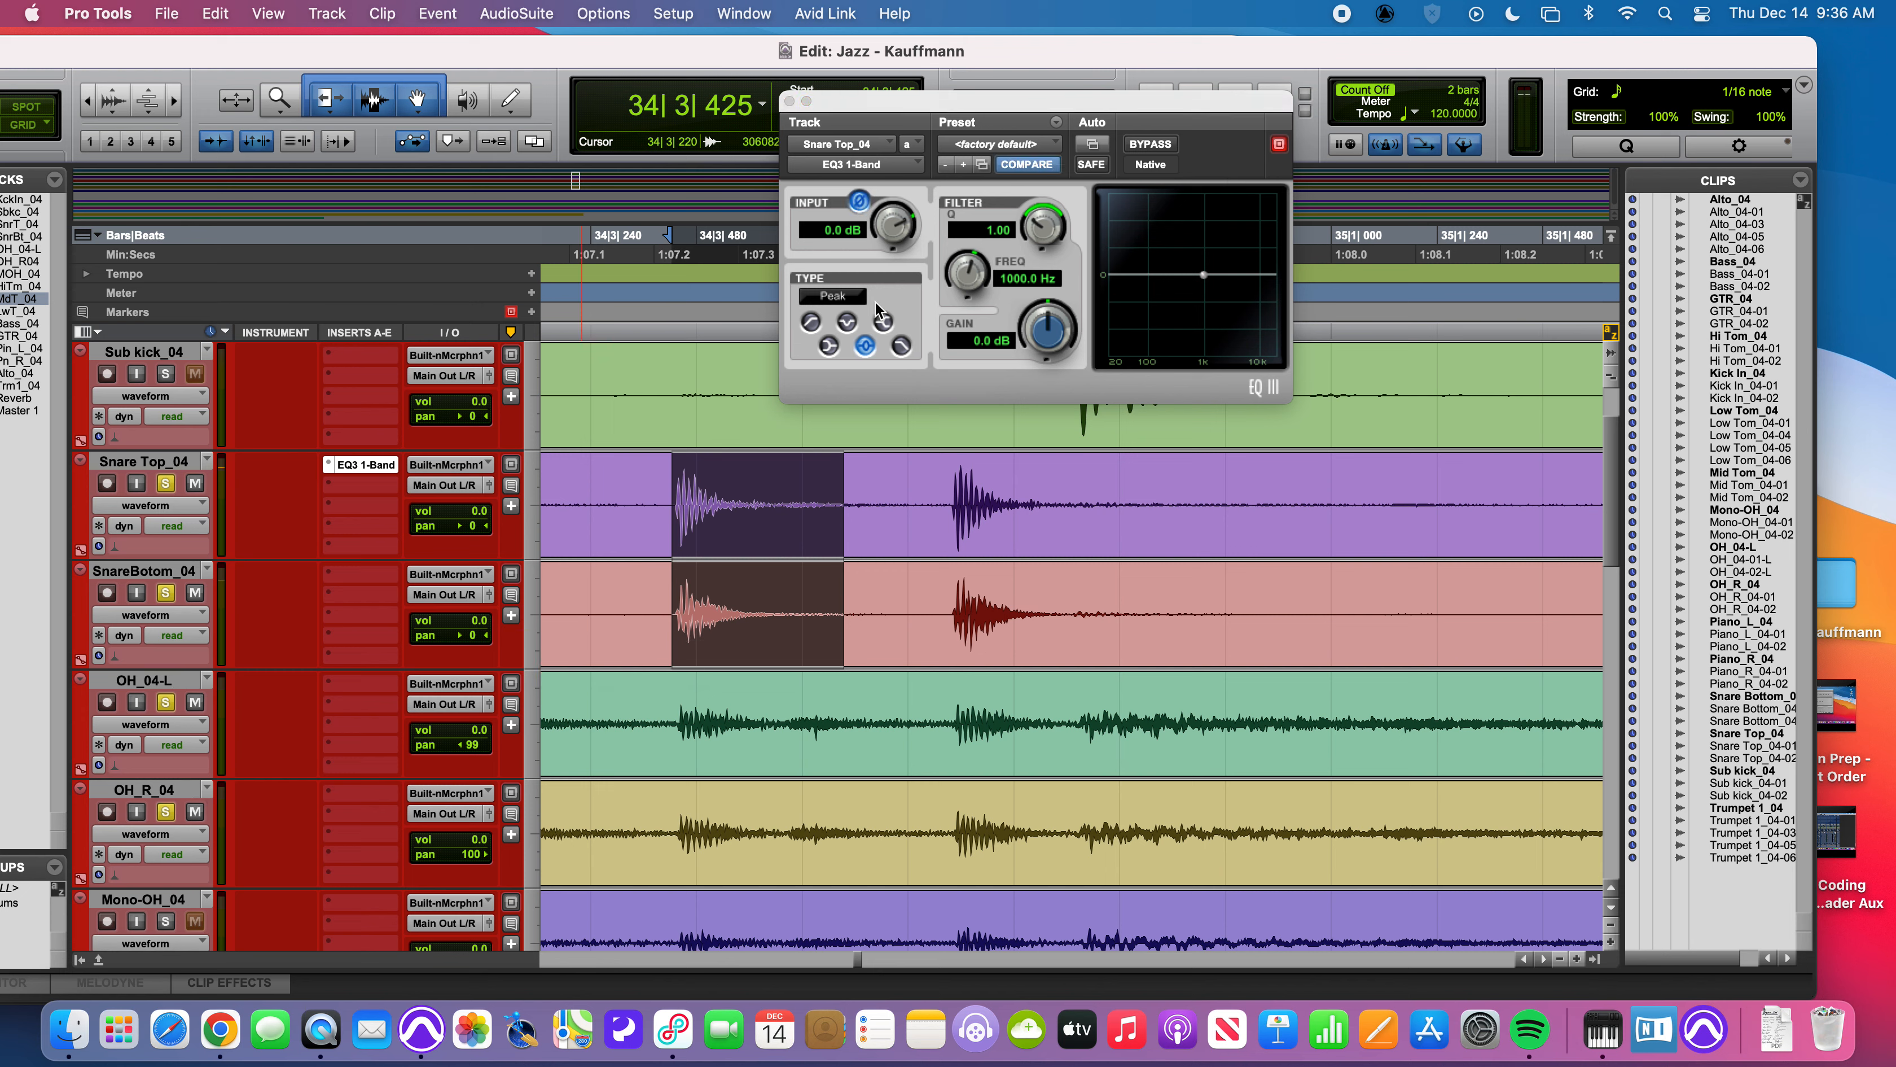
click(860, 201)
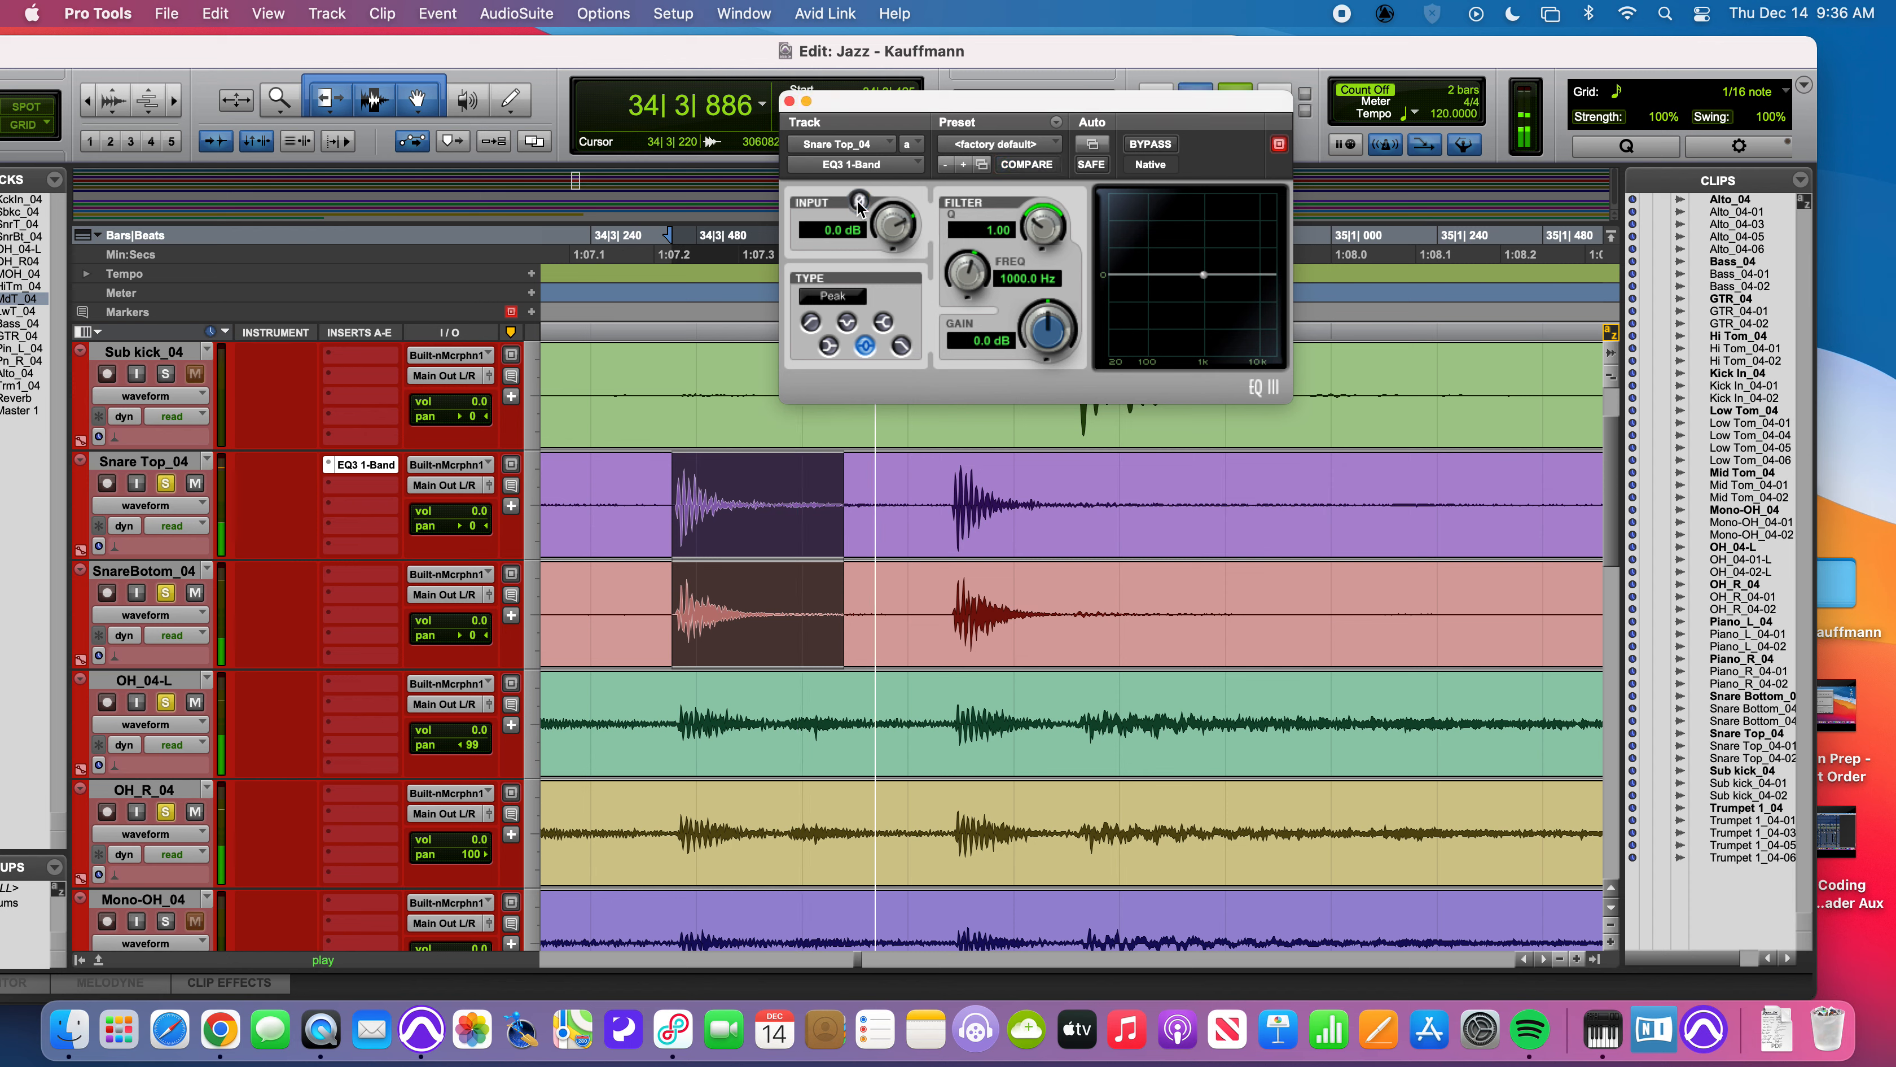
click(860, 202)
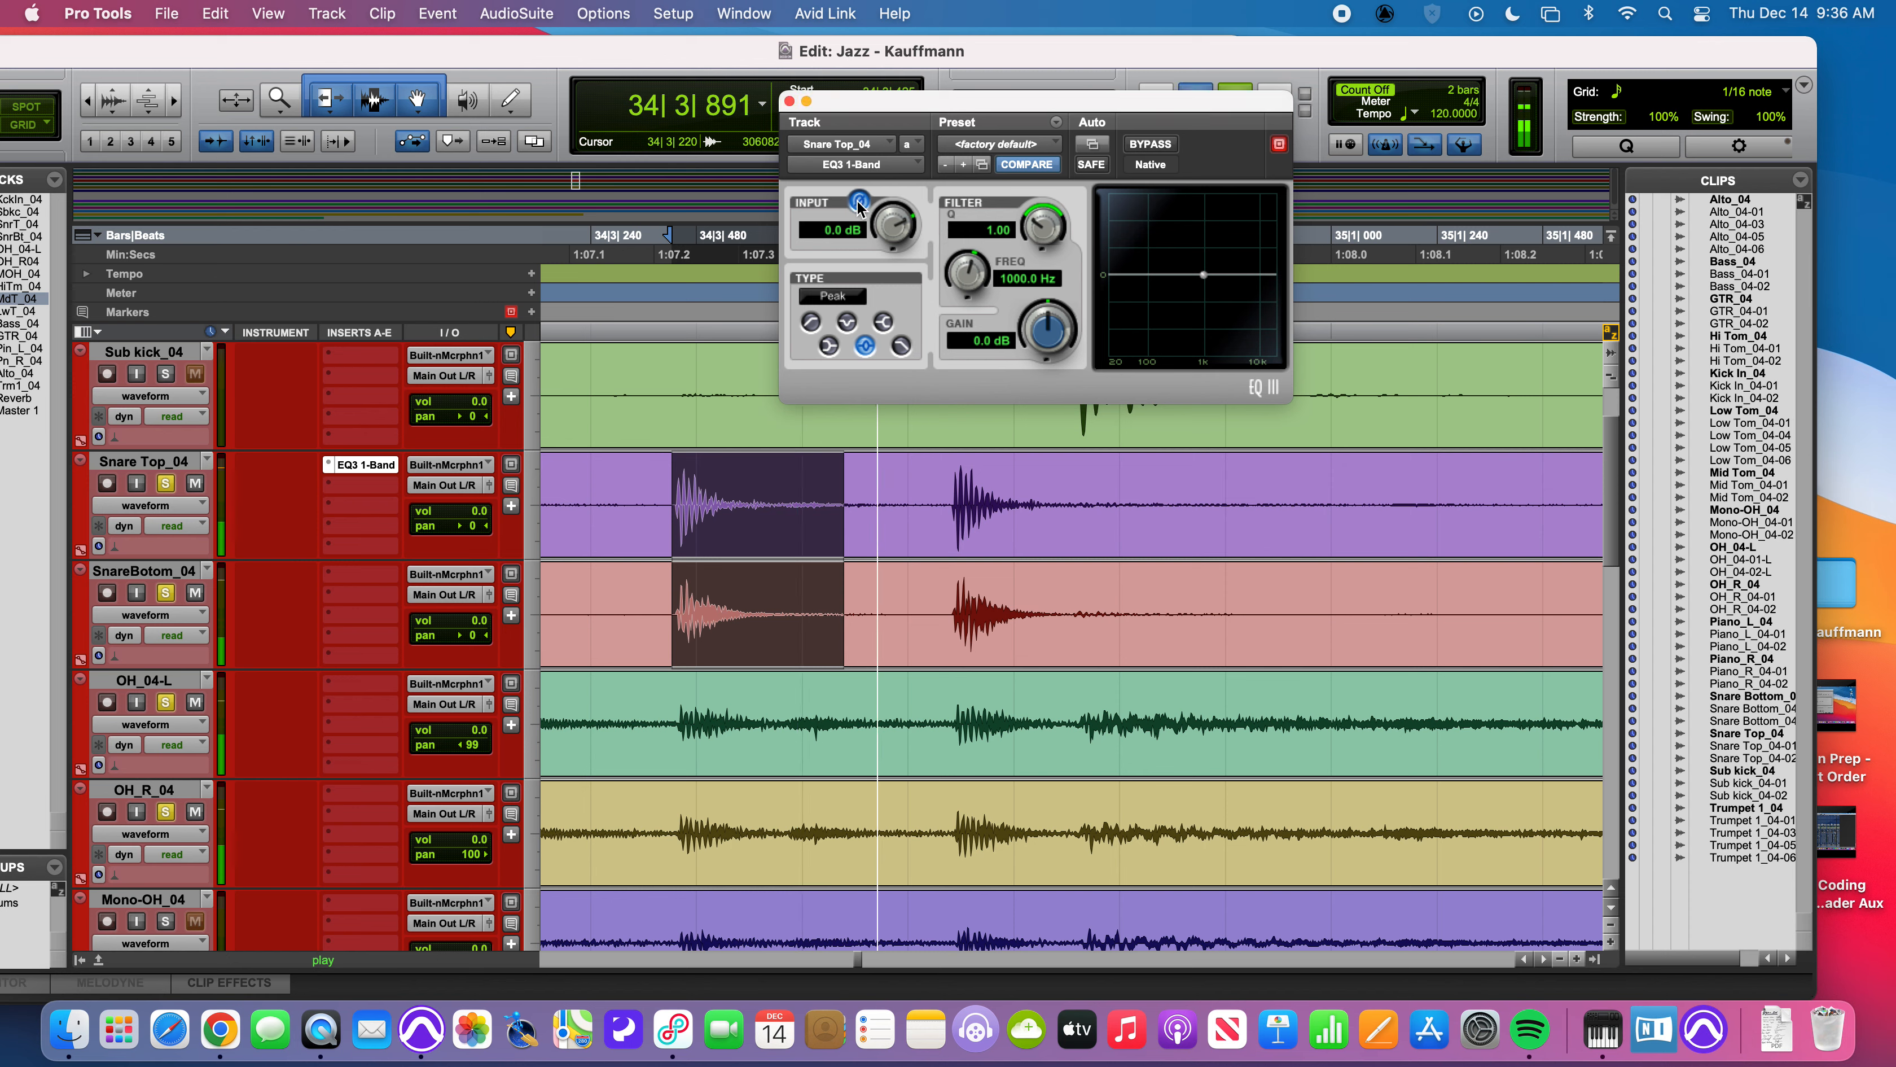
click(860, 202)
click(861, 201)
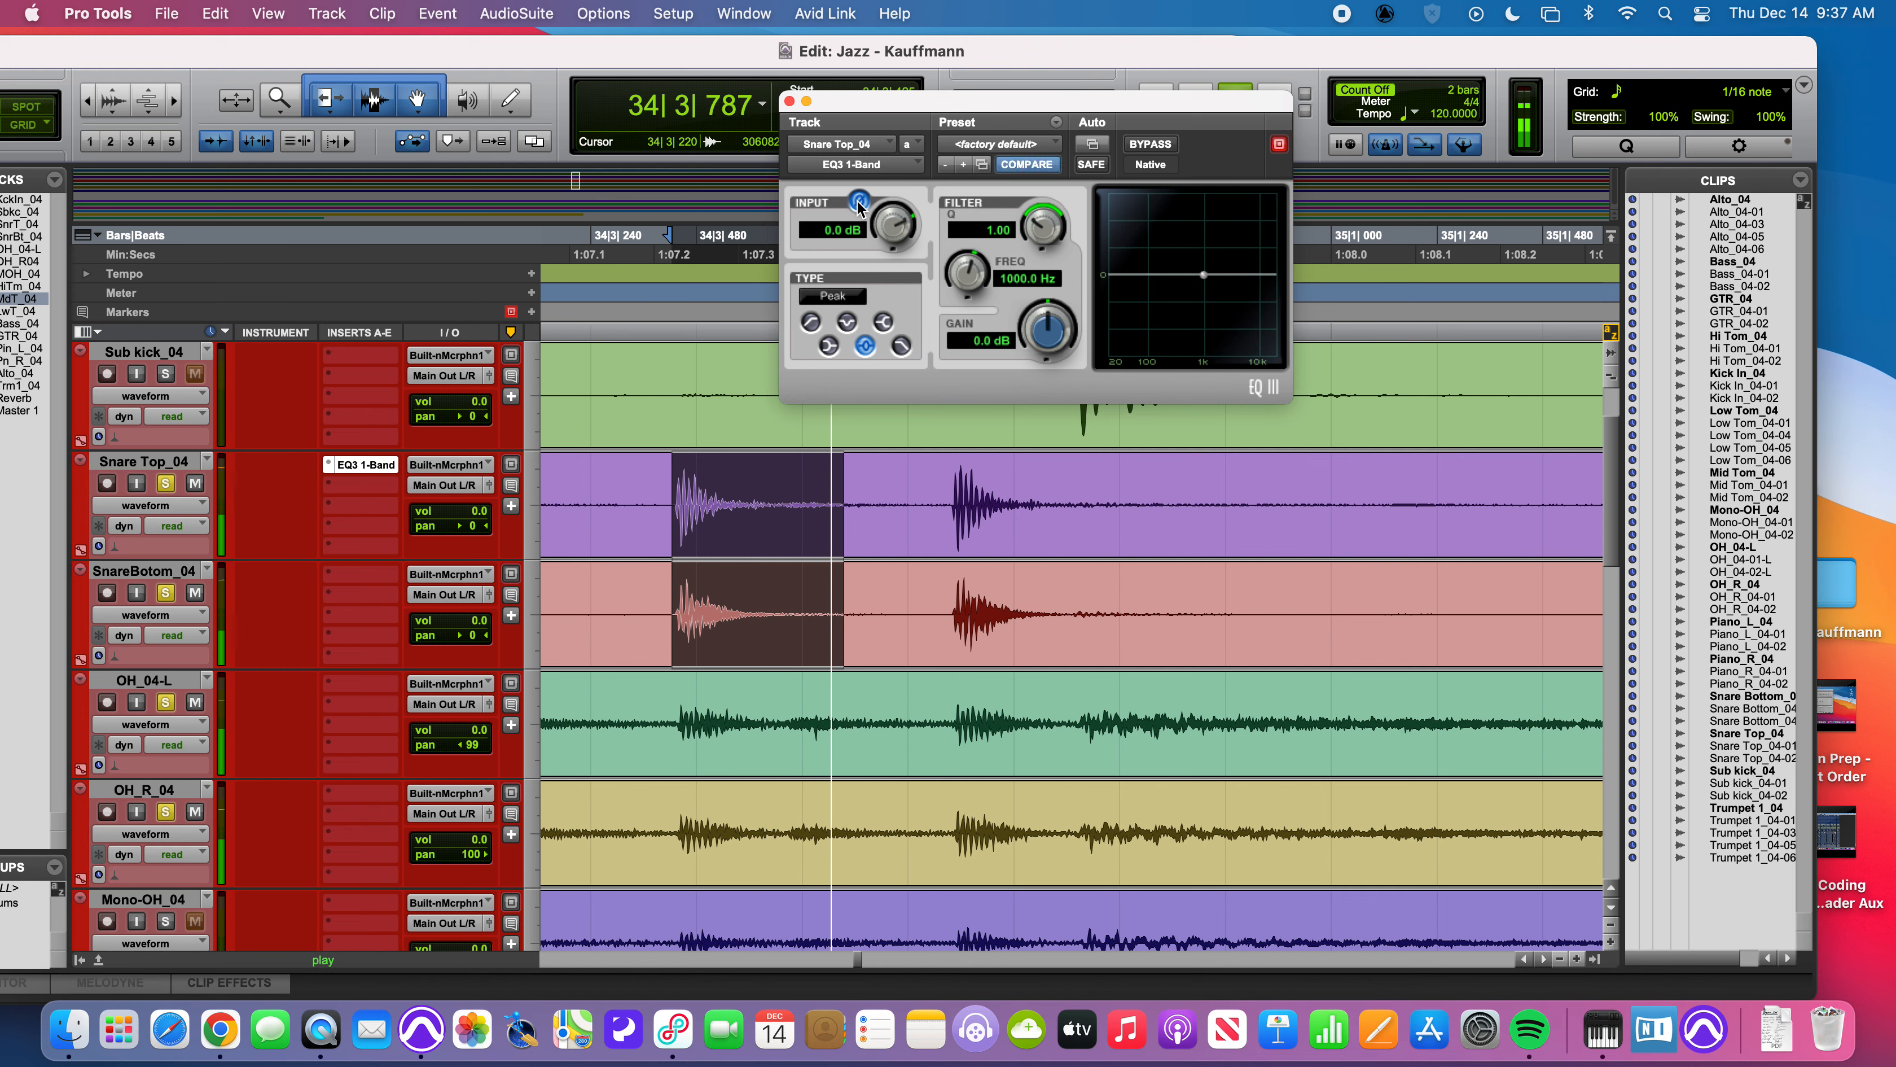
- Stop playback and remove the EQ3 1-Band insert from the Snare Top track
key(space)
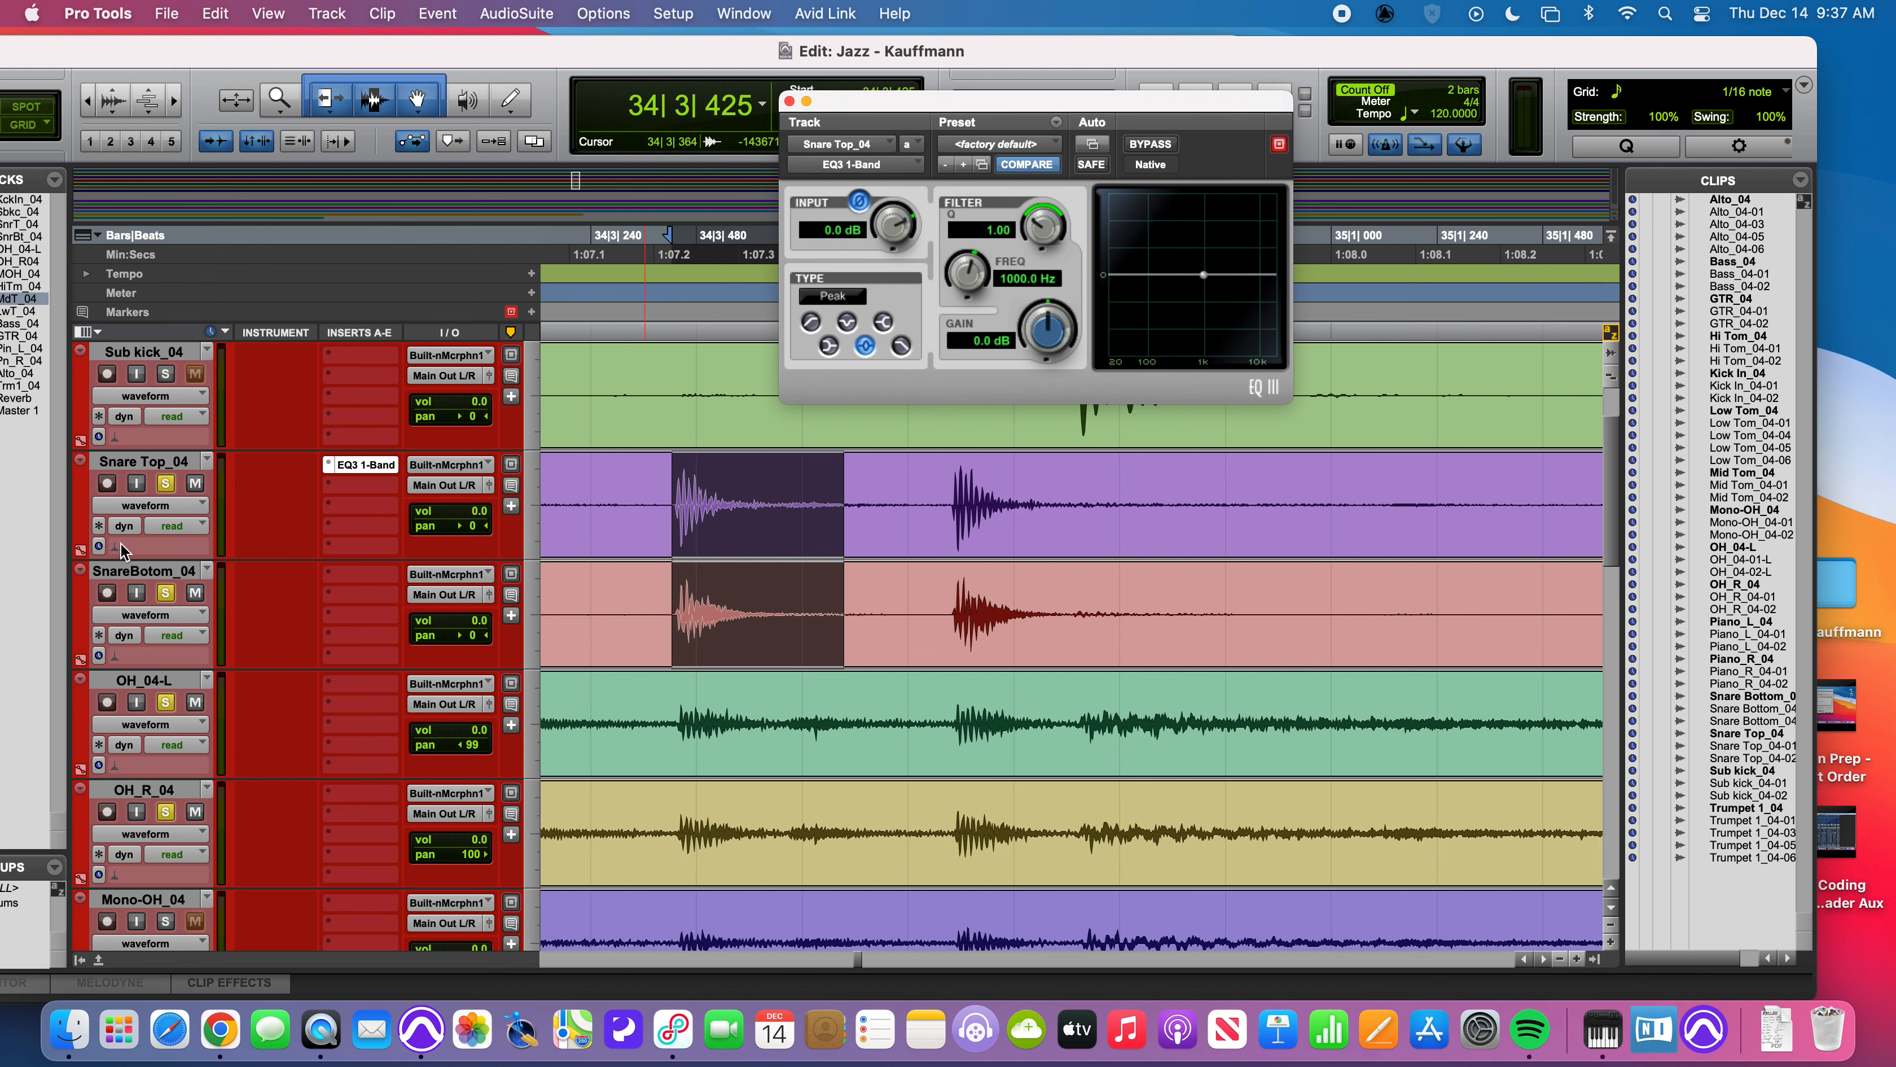
click(326, 459)
click(356, 390)
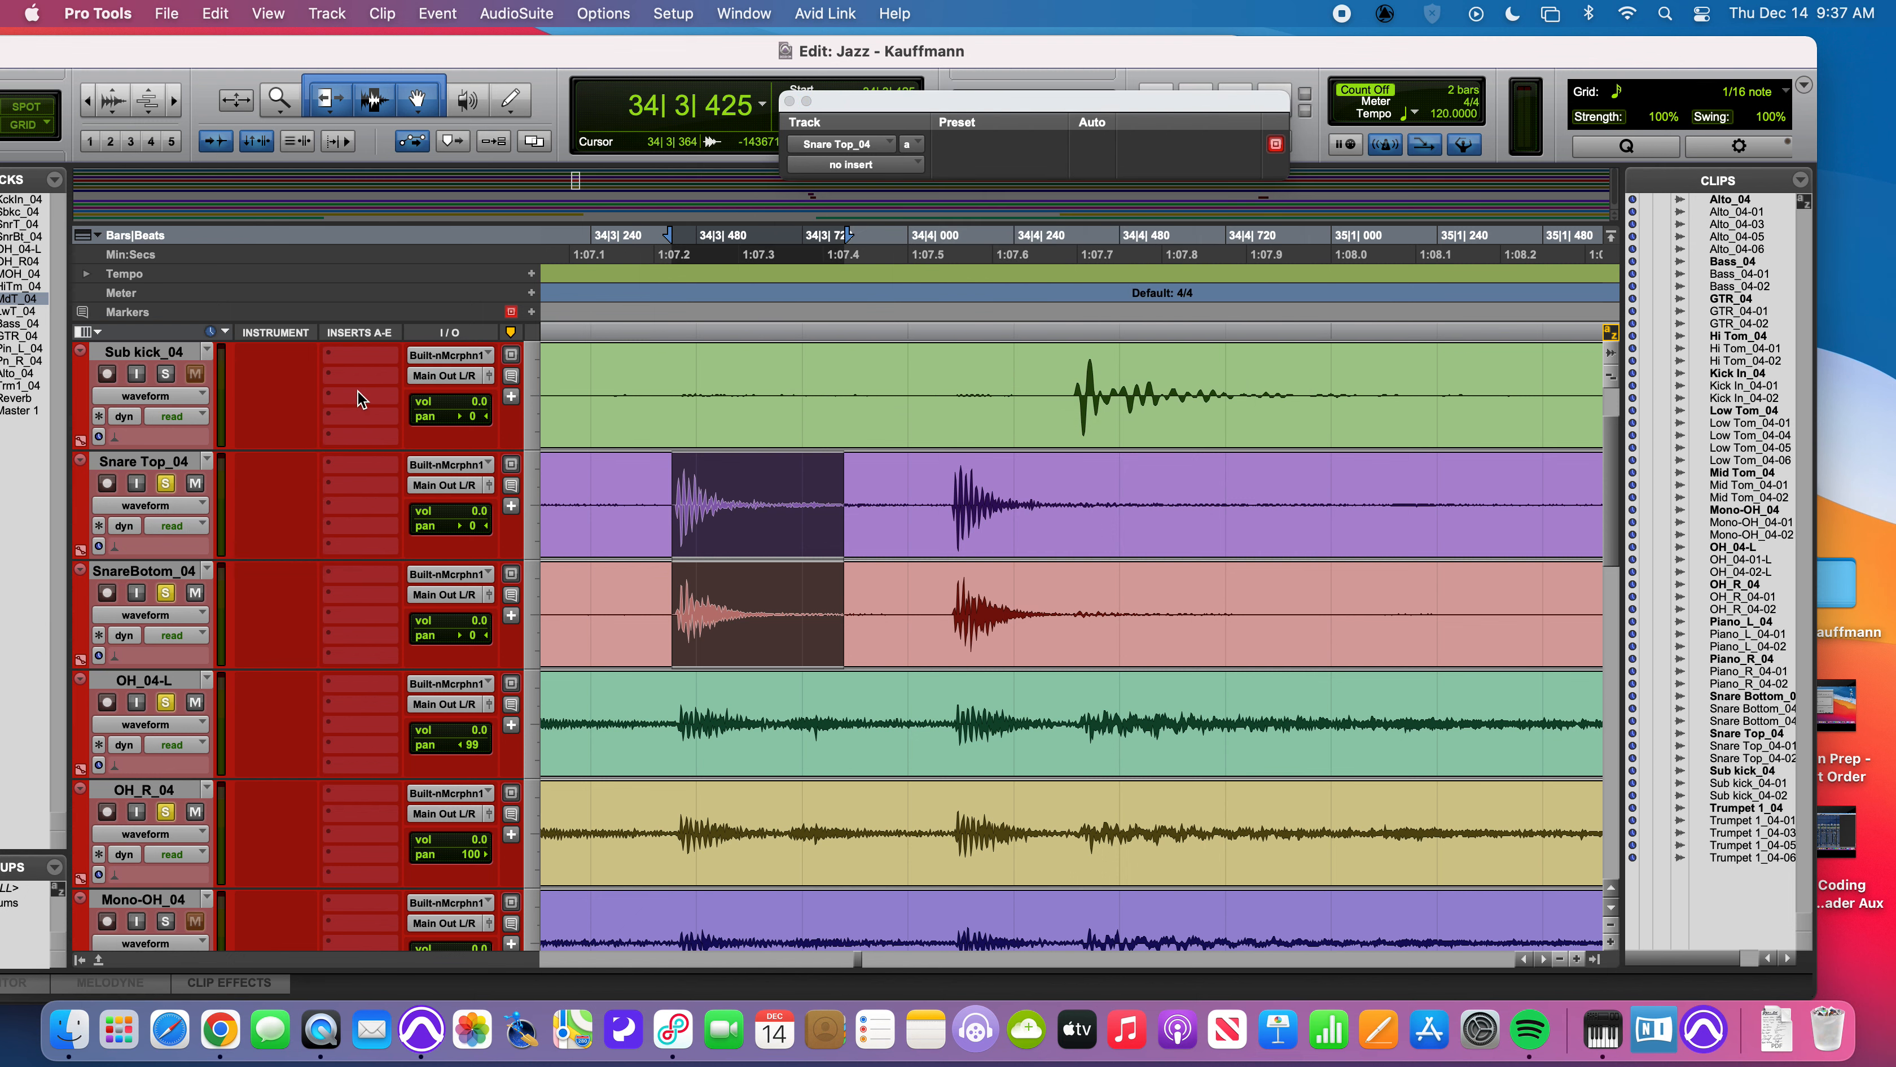
- Select the entire Snare Top_04-02 clip and render it with the AudioSuite Invert process
click(633, 531)
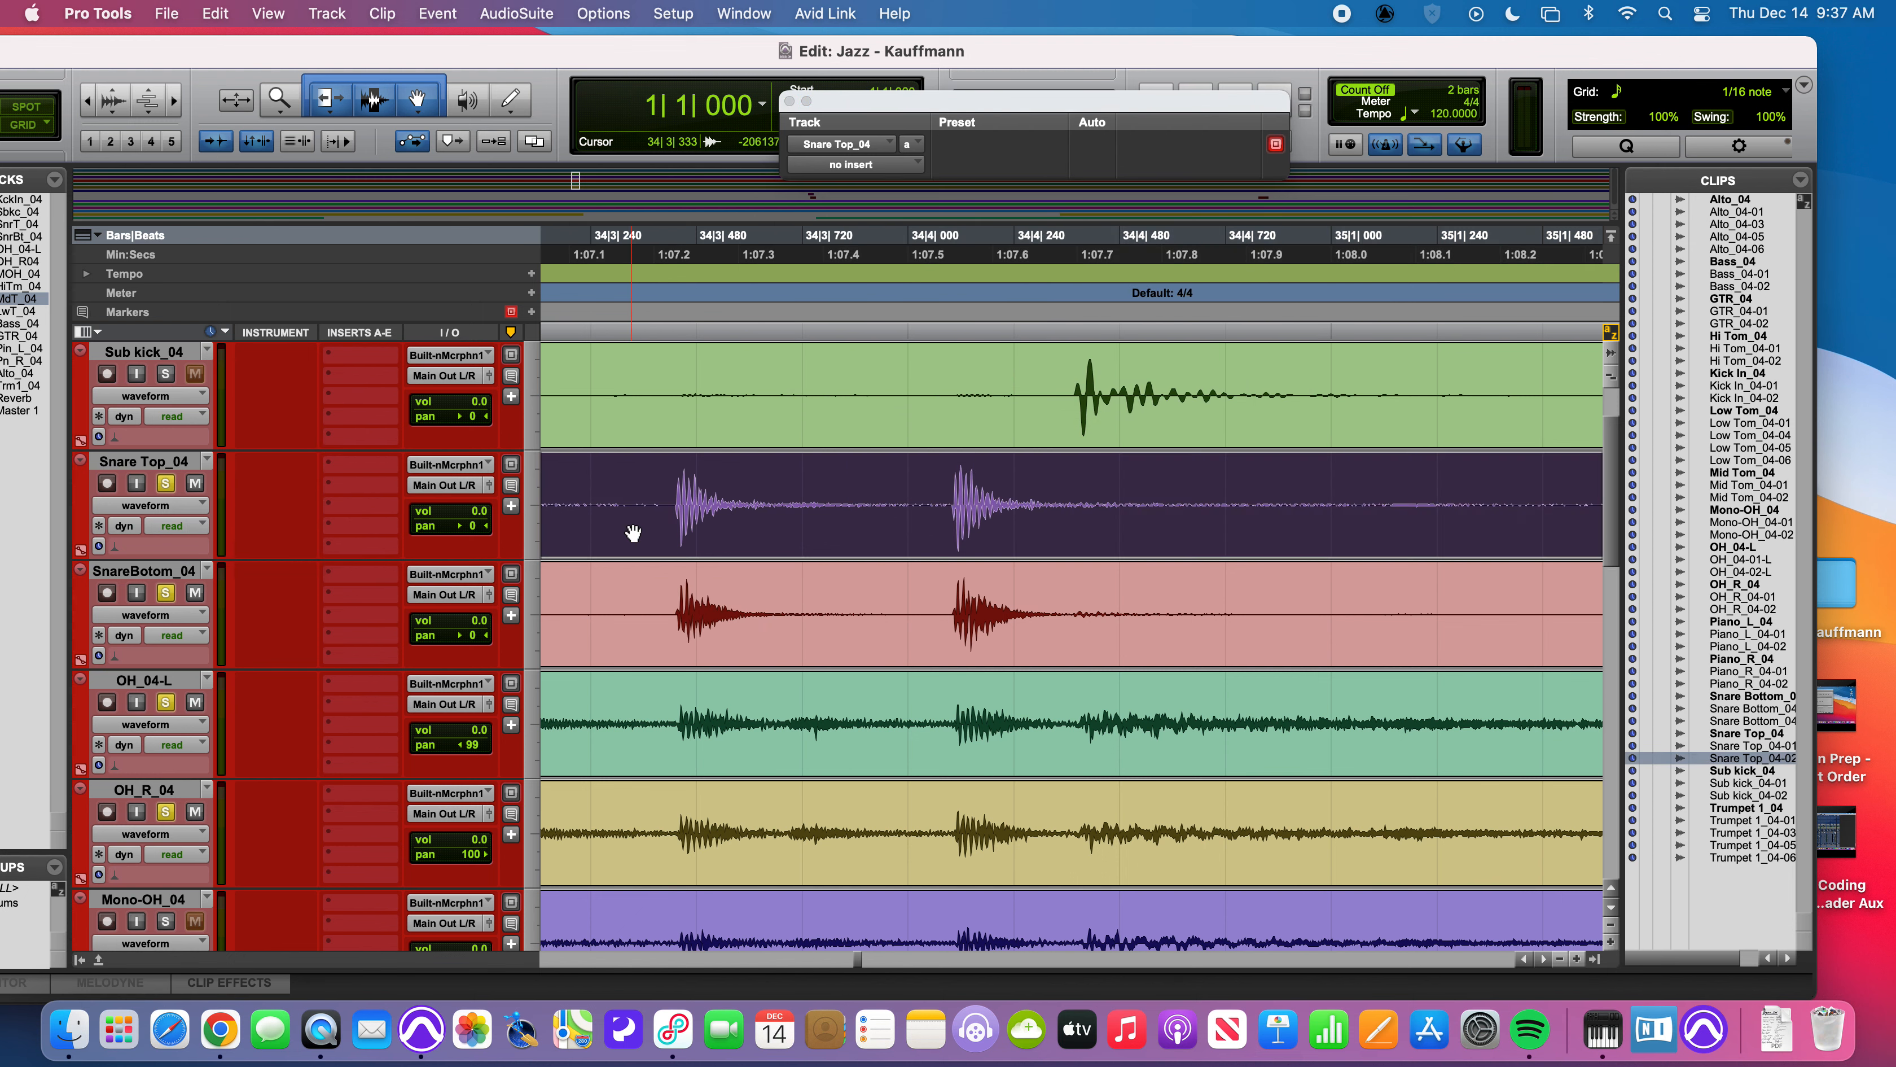
key(r)
key(r)
key(r)
key(r)
key(r)
key(r)
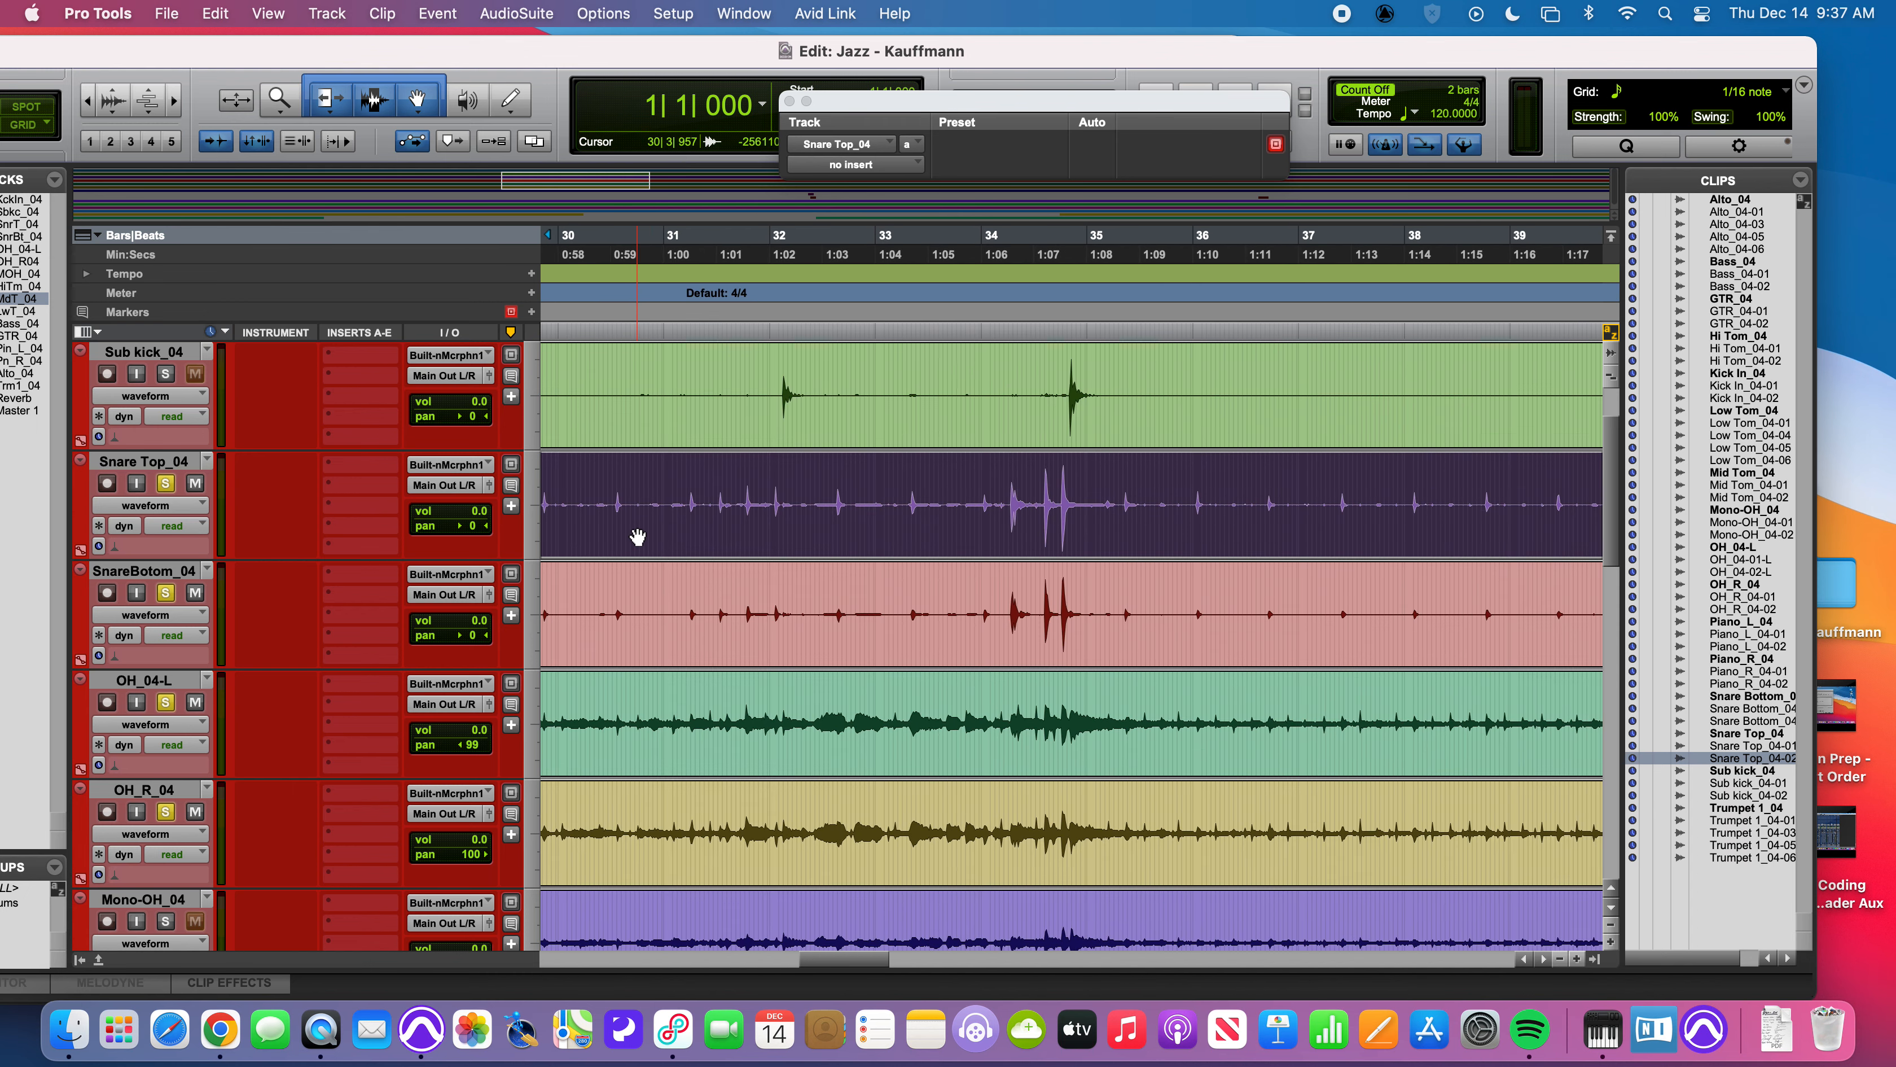
key(r)
key(r)
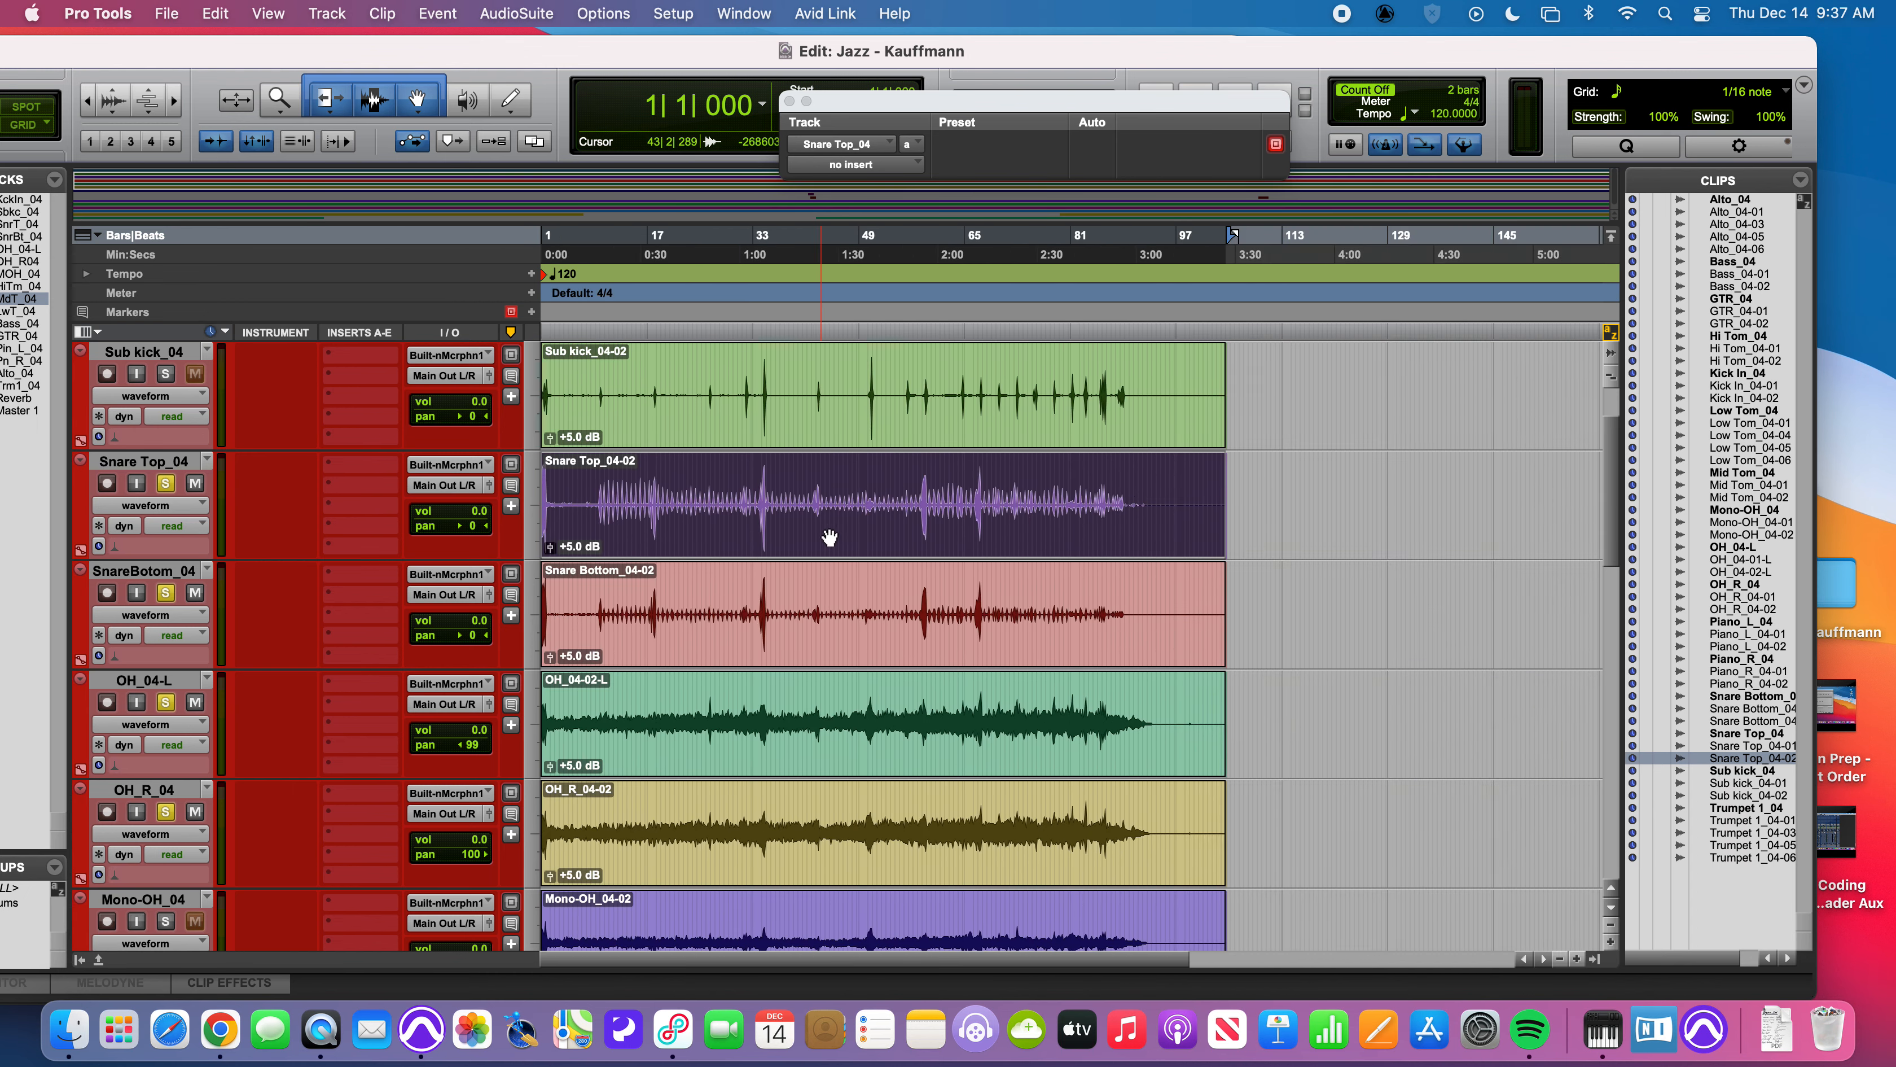
click(547, 11)
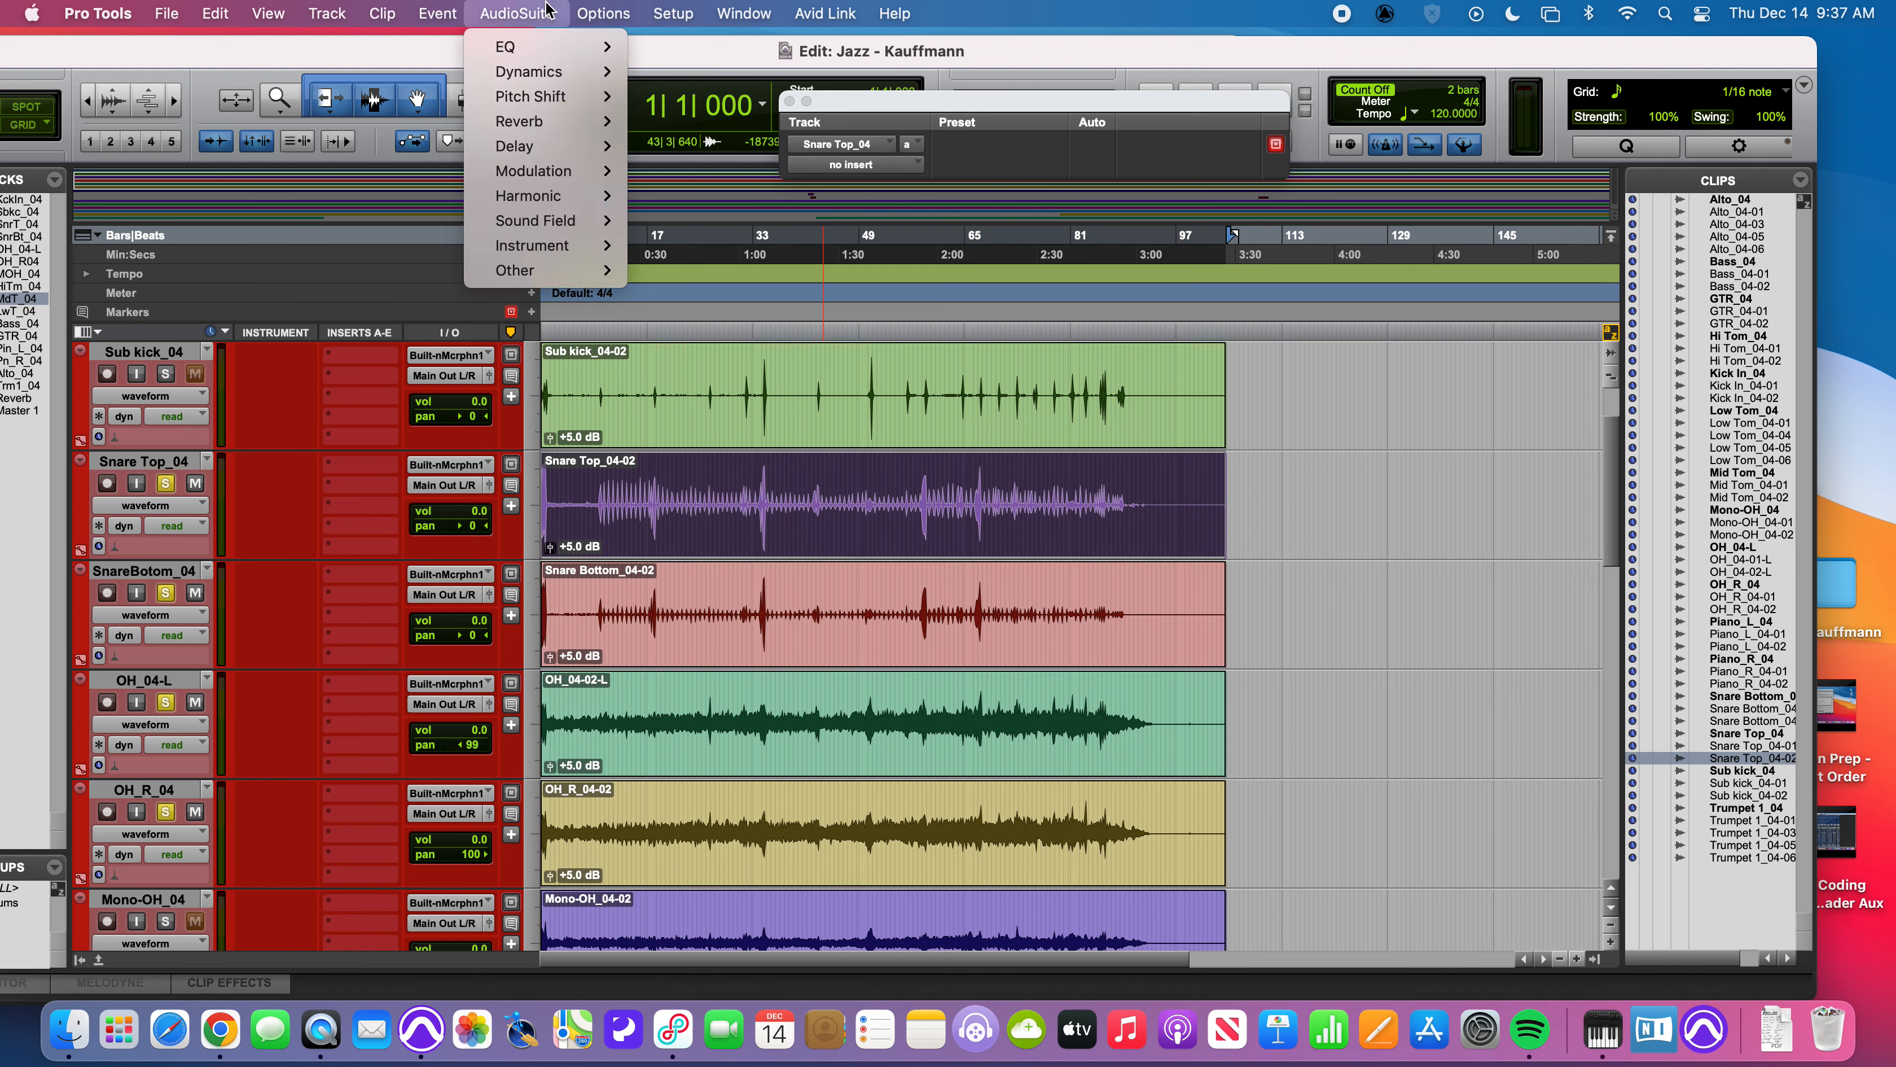
mouse_move(537, 271)
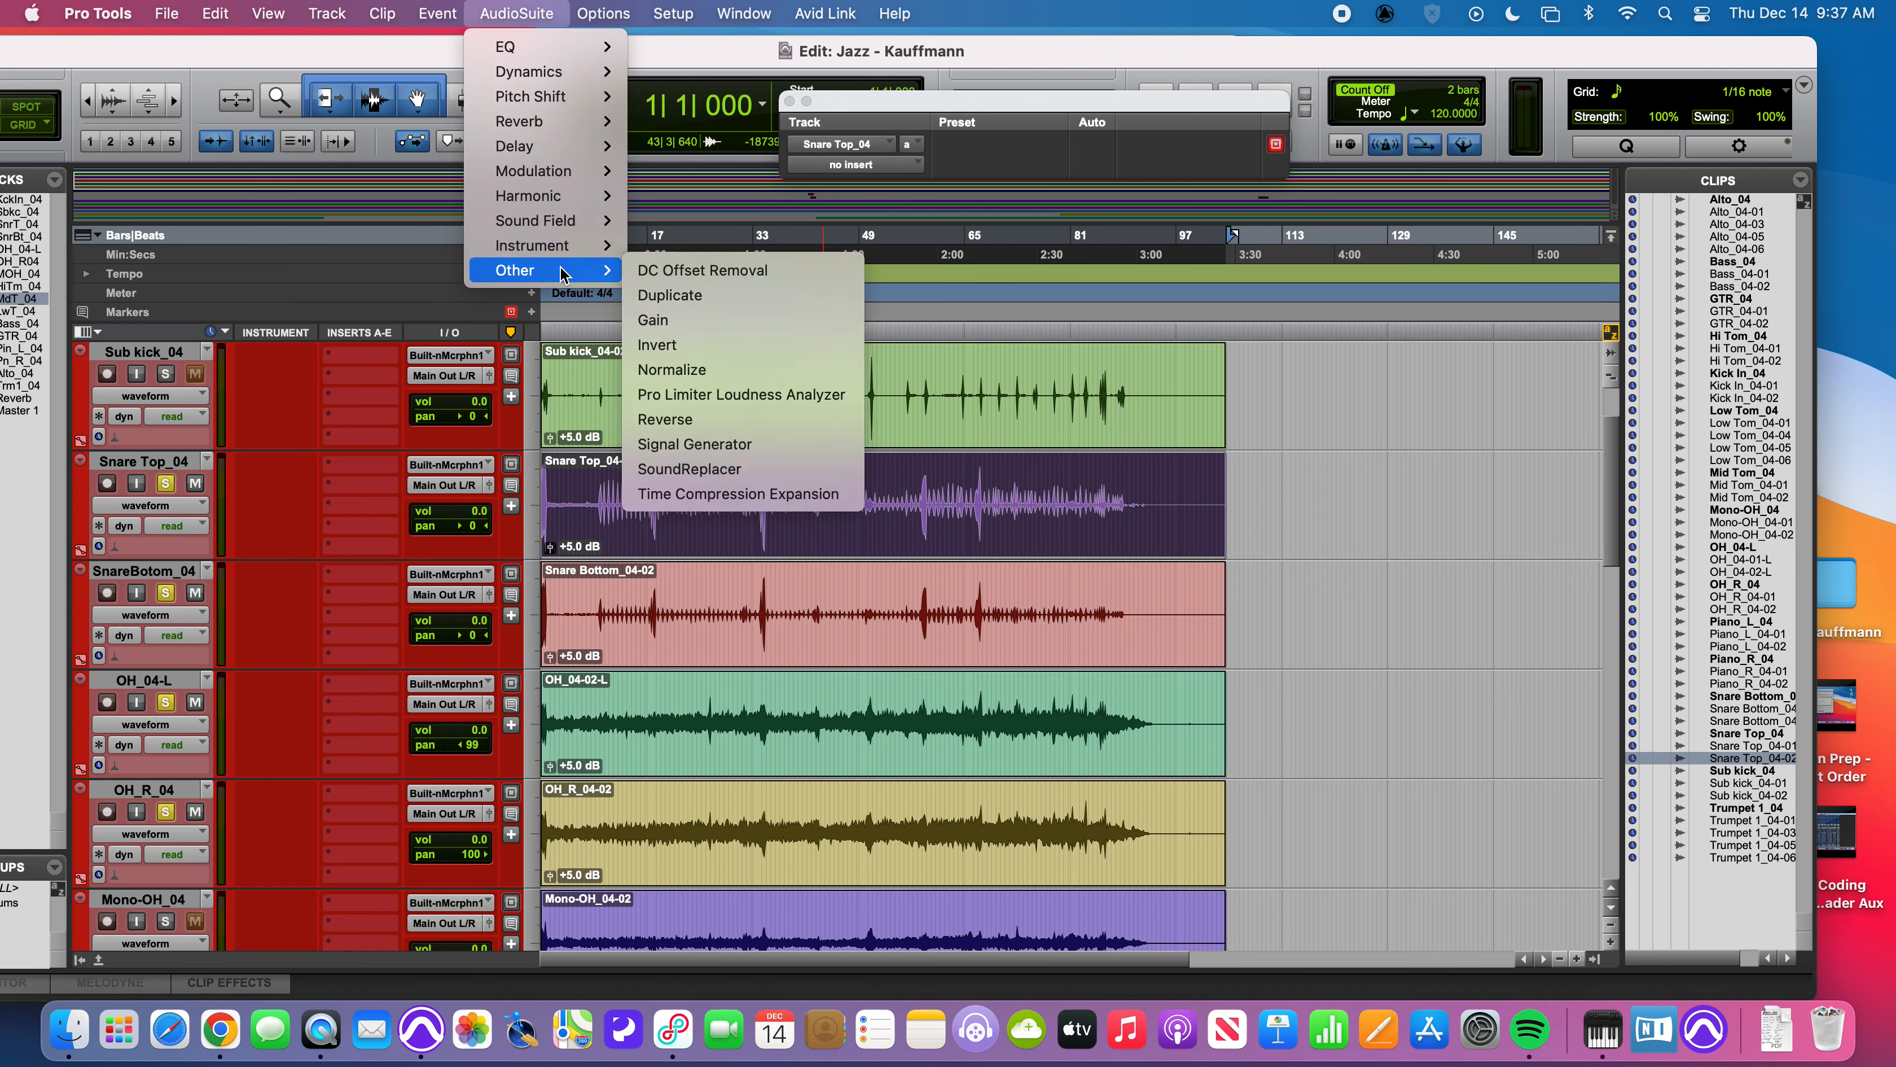
click(715, 349)
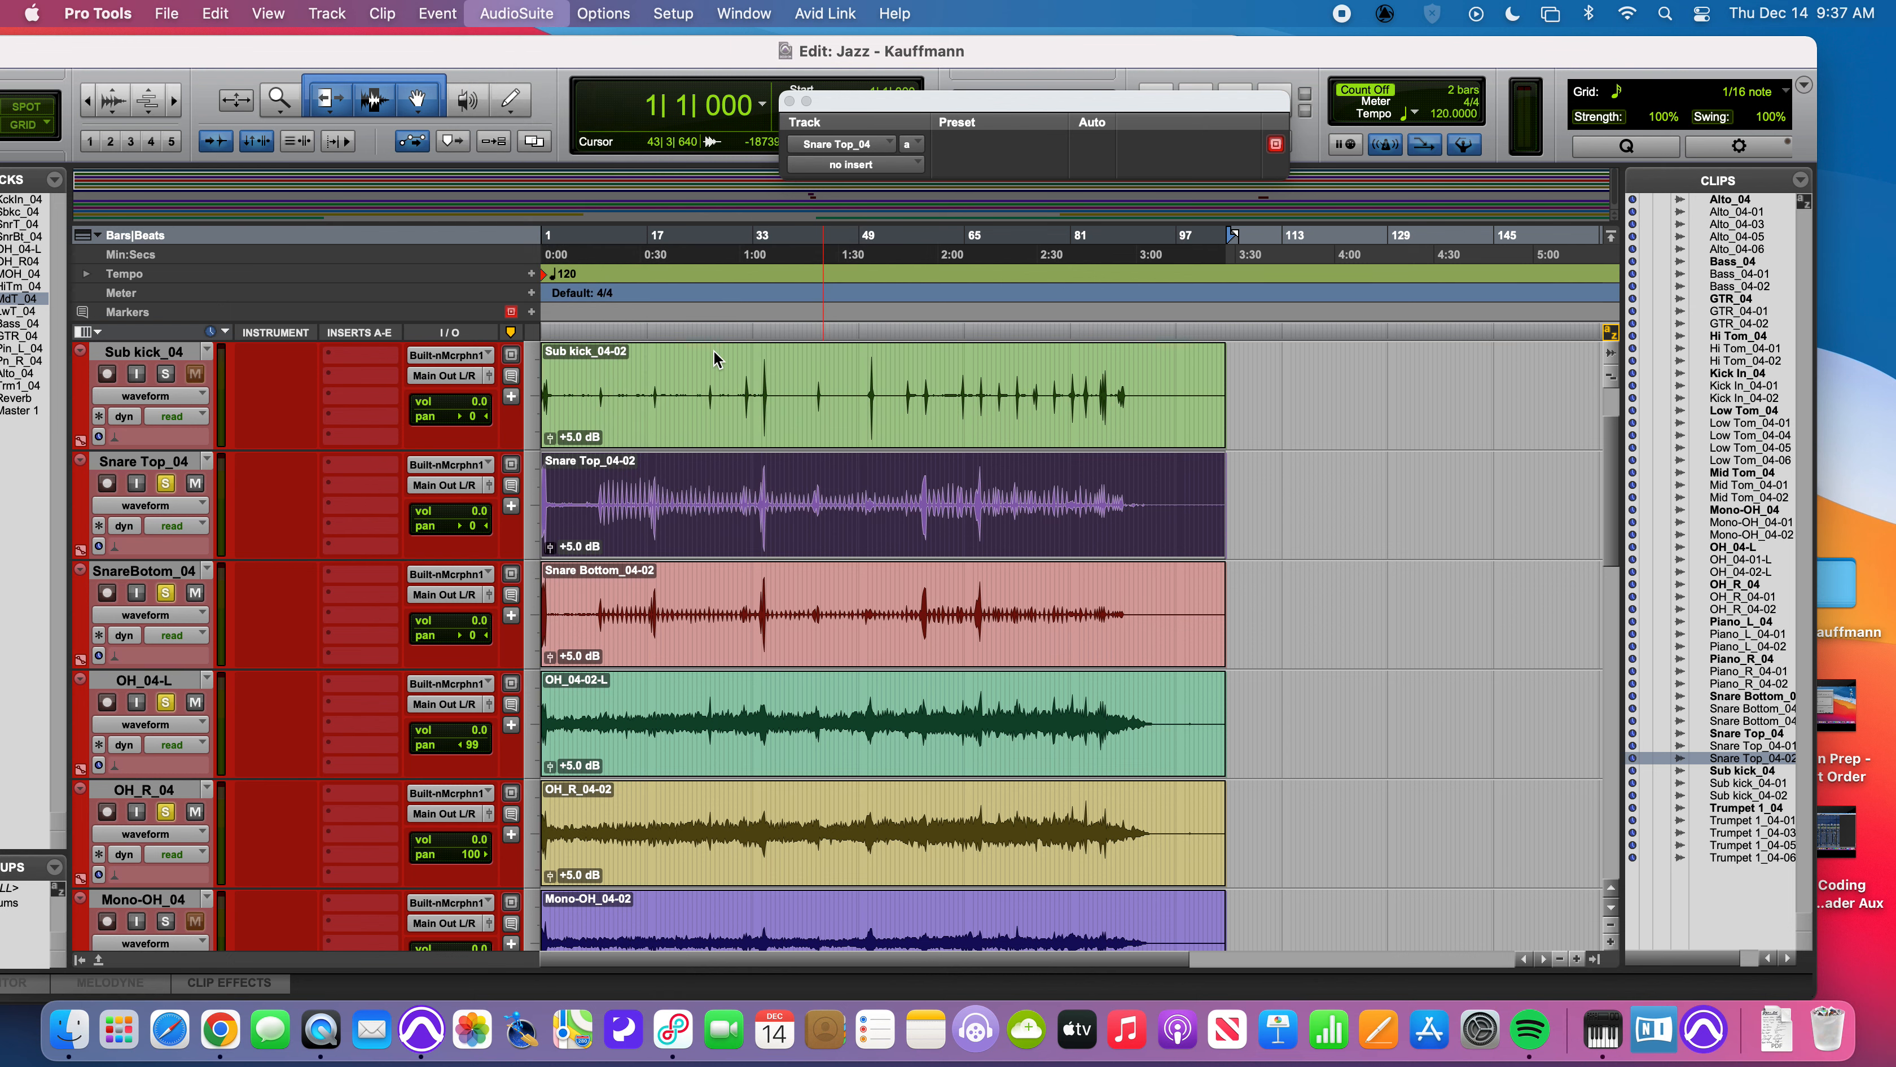
click(599, 228)
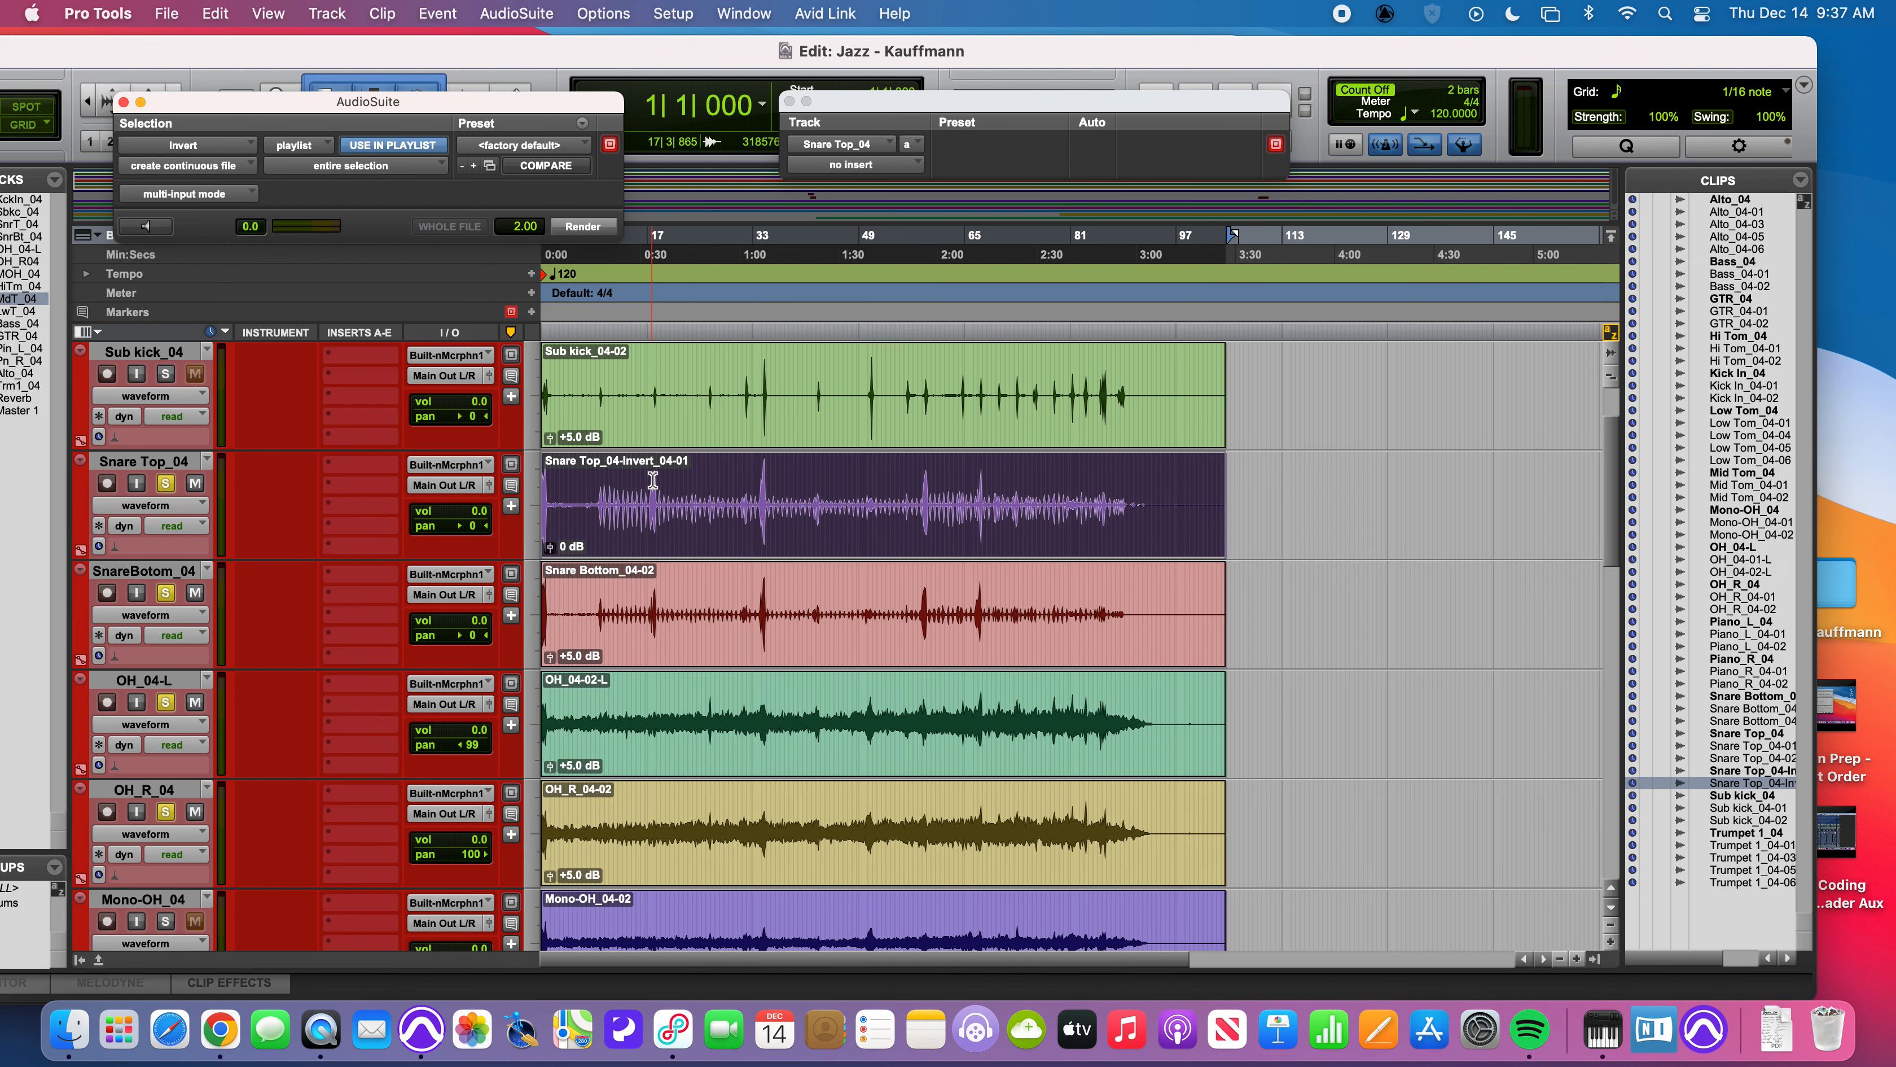
- Examine the inverted Snare Top waveform up close at the hit near 34|3|435, comparing it with the bottom snare and overheads
click(761, 490)
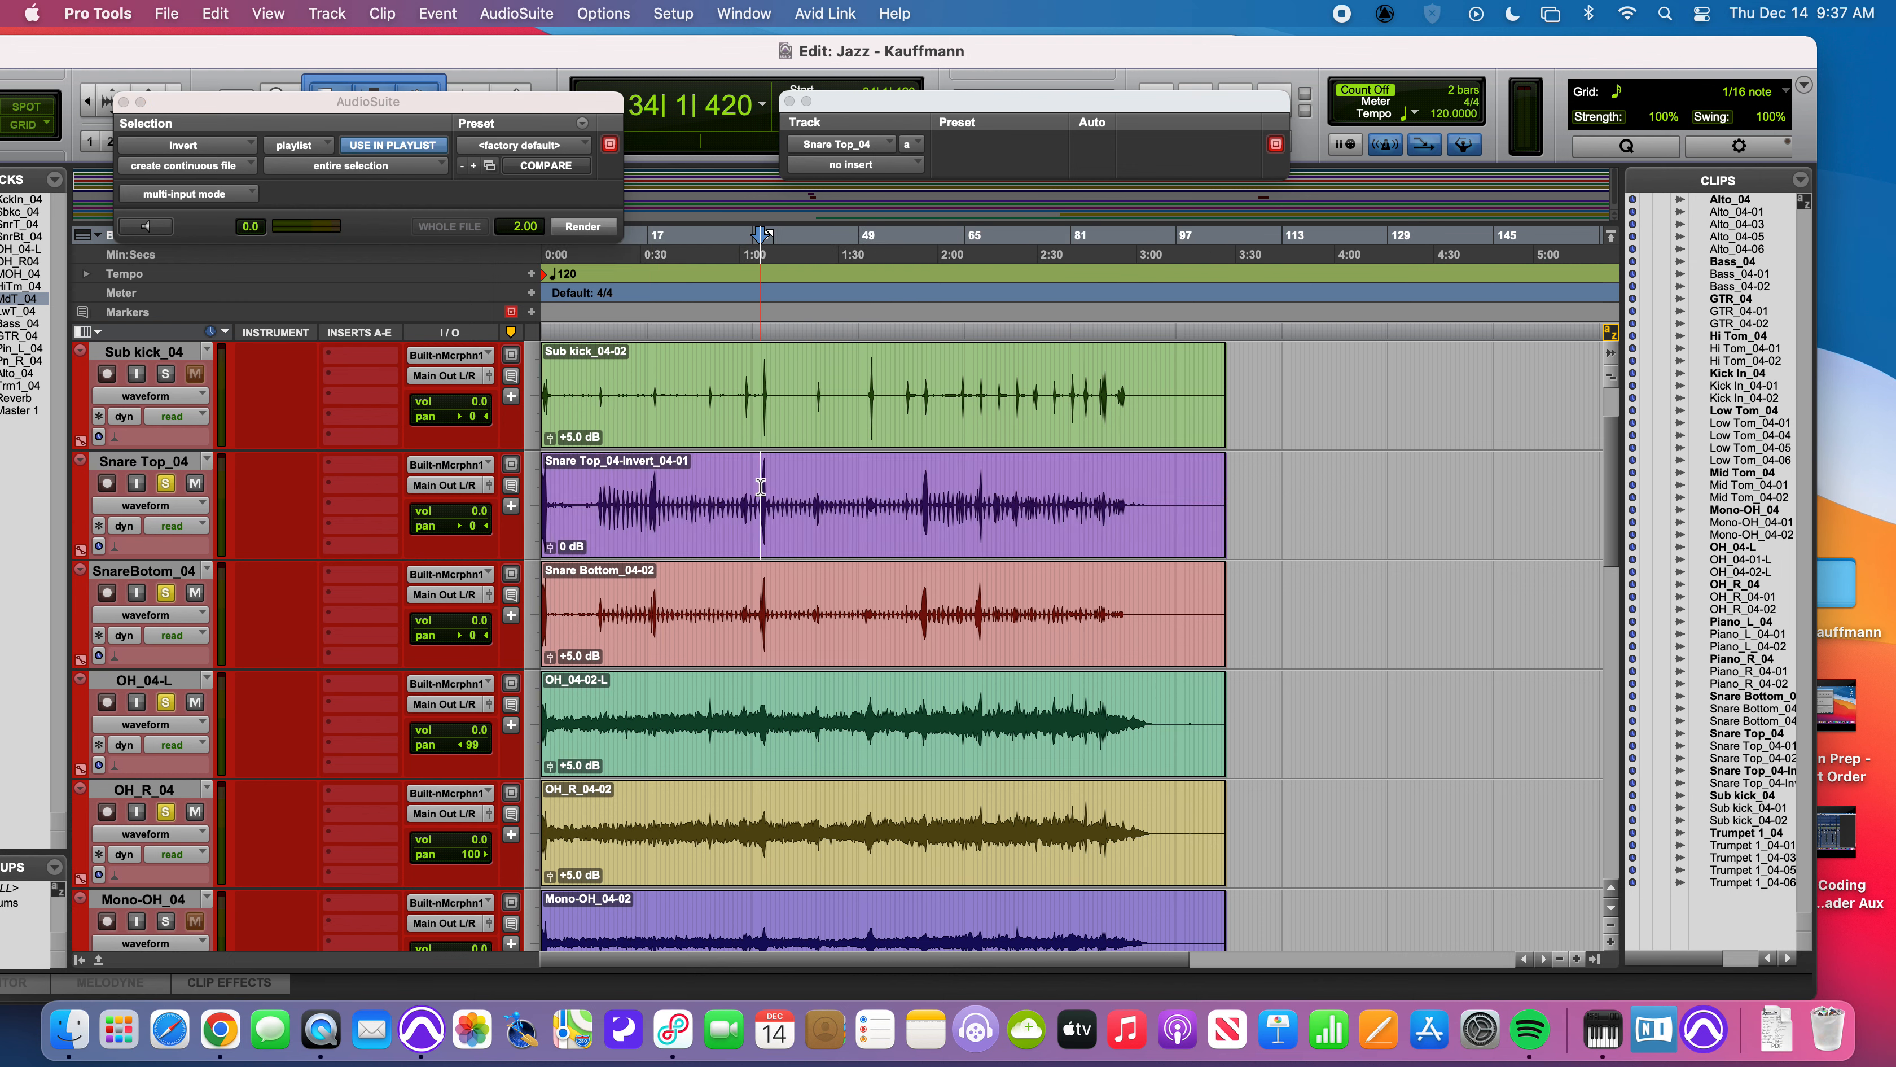
key(t)
key(t)
key(t)
key(t)
key(t)
key(t)
key(t)
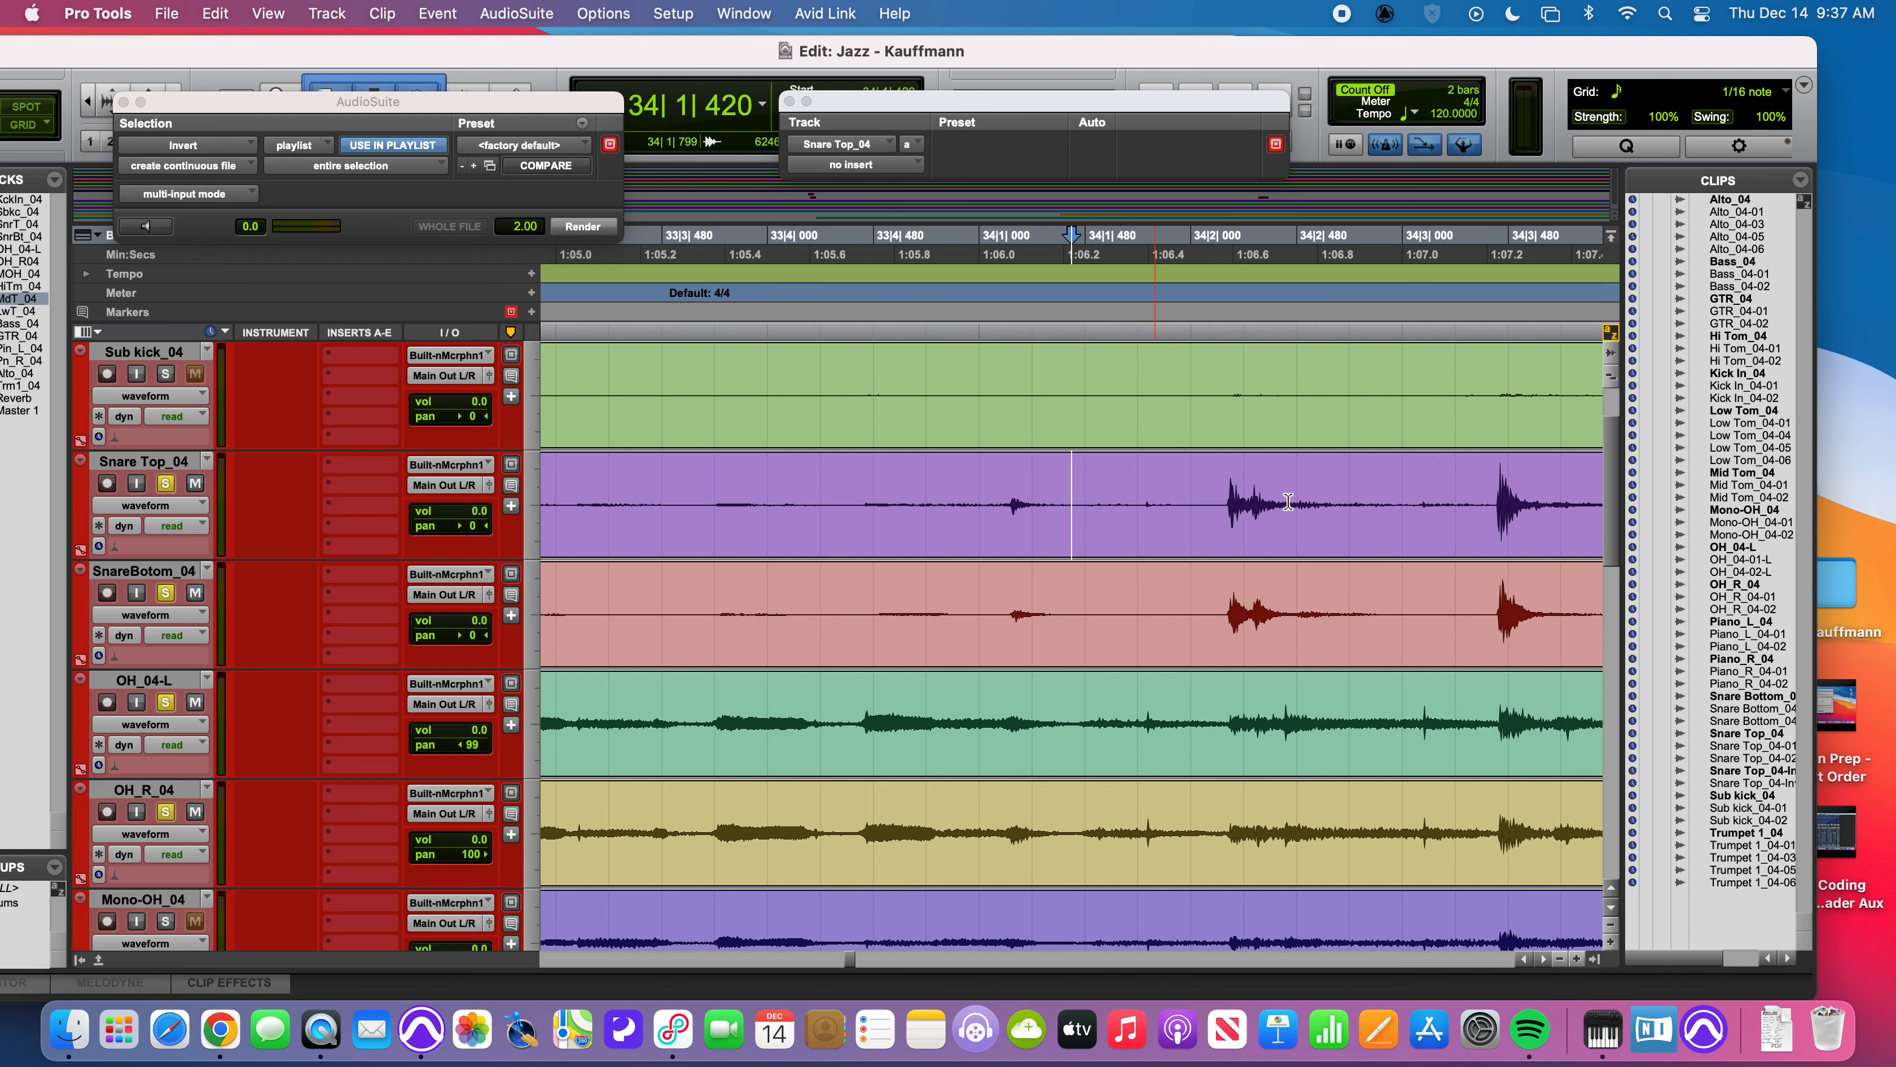
click(1498, 502)
key(t)
key(t)
key(t)
key(t)
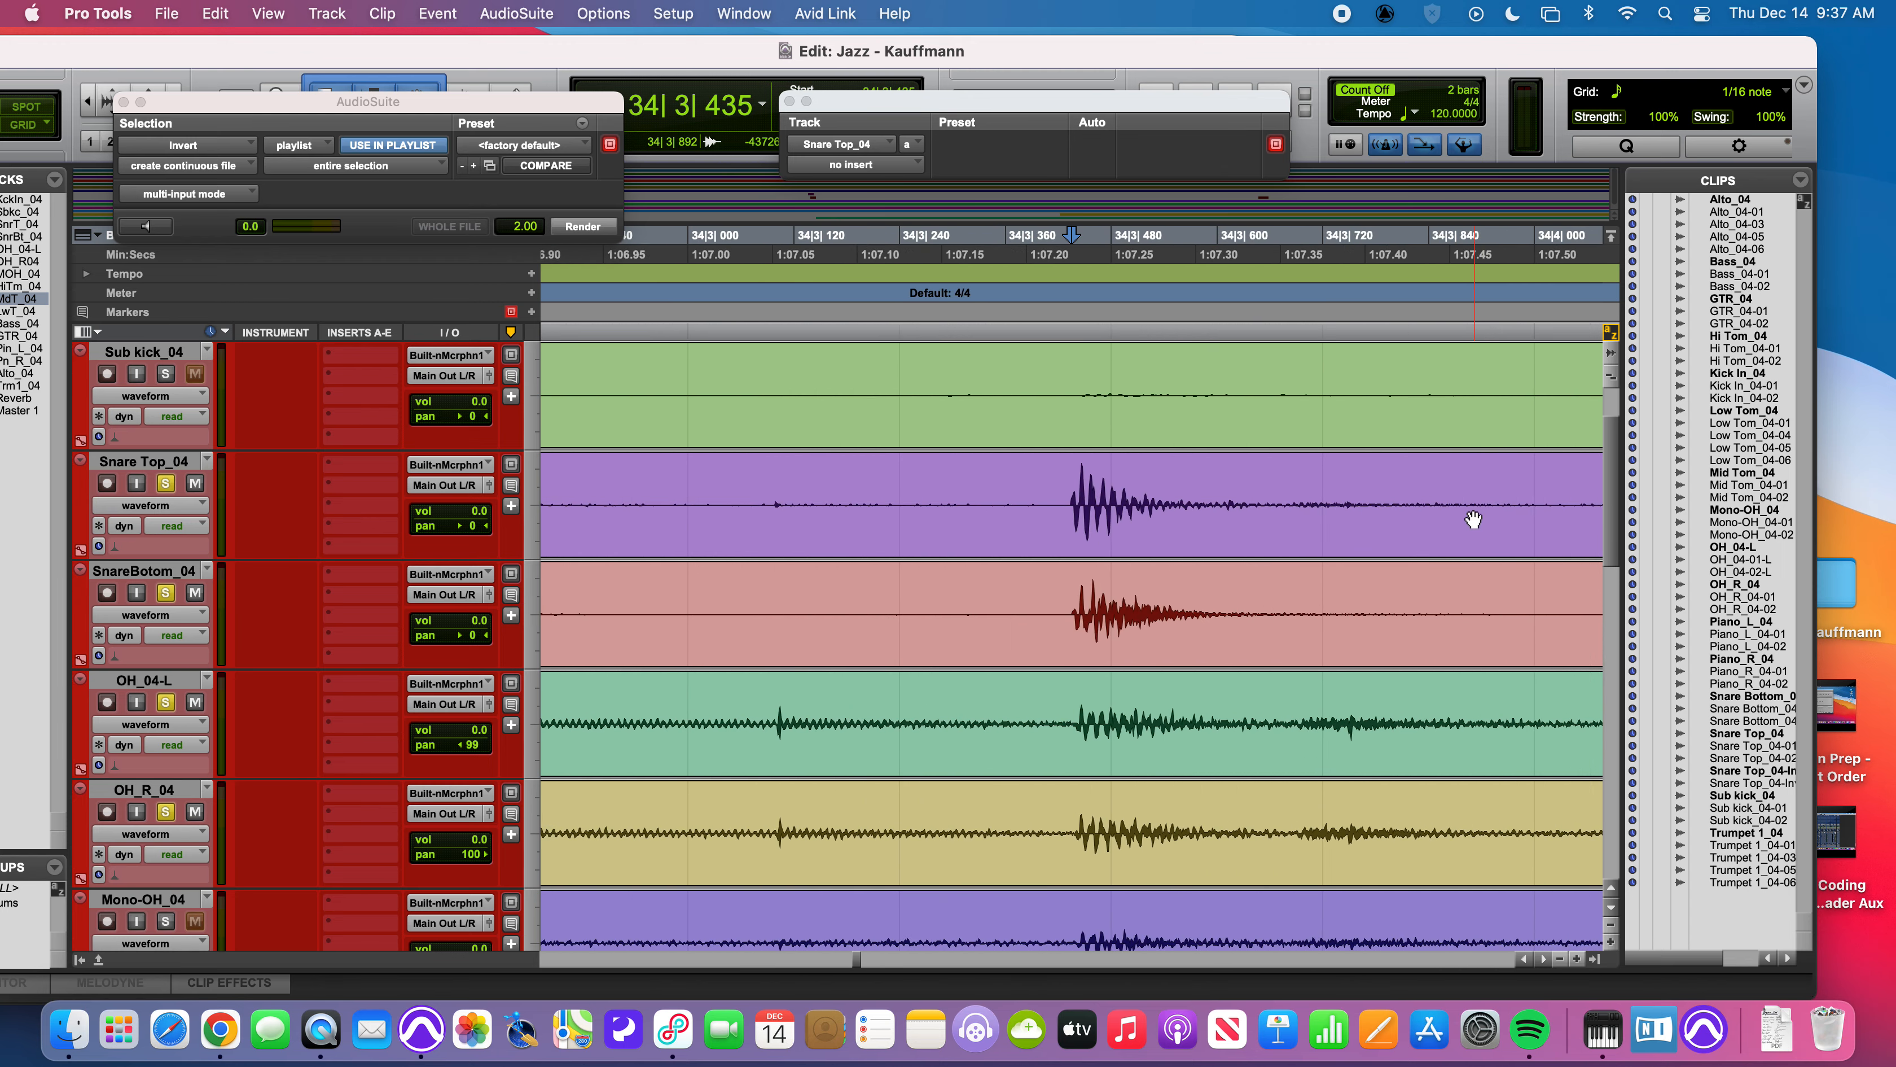
- Compare the Kick In waveform with the snare and overhead waveforms up close at the snare hit near 34|3|443
key(t)
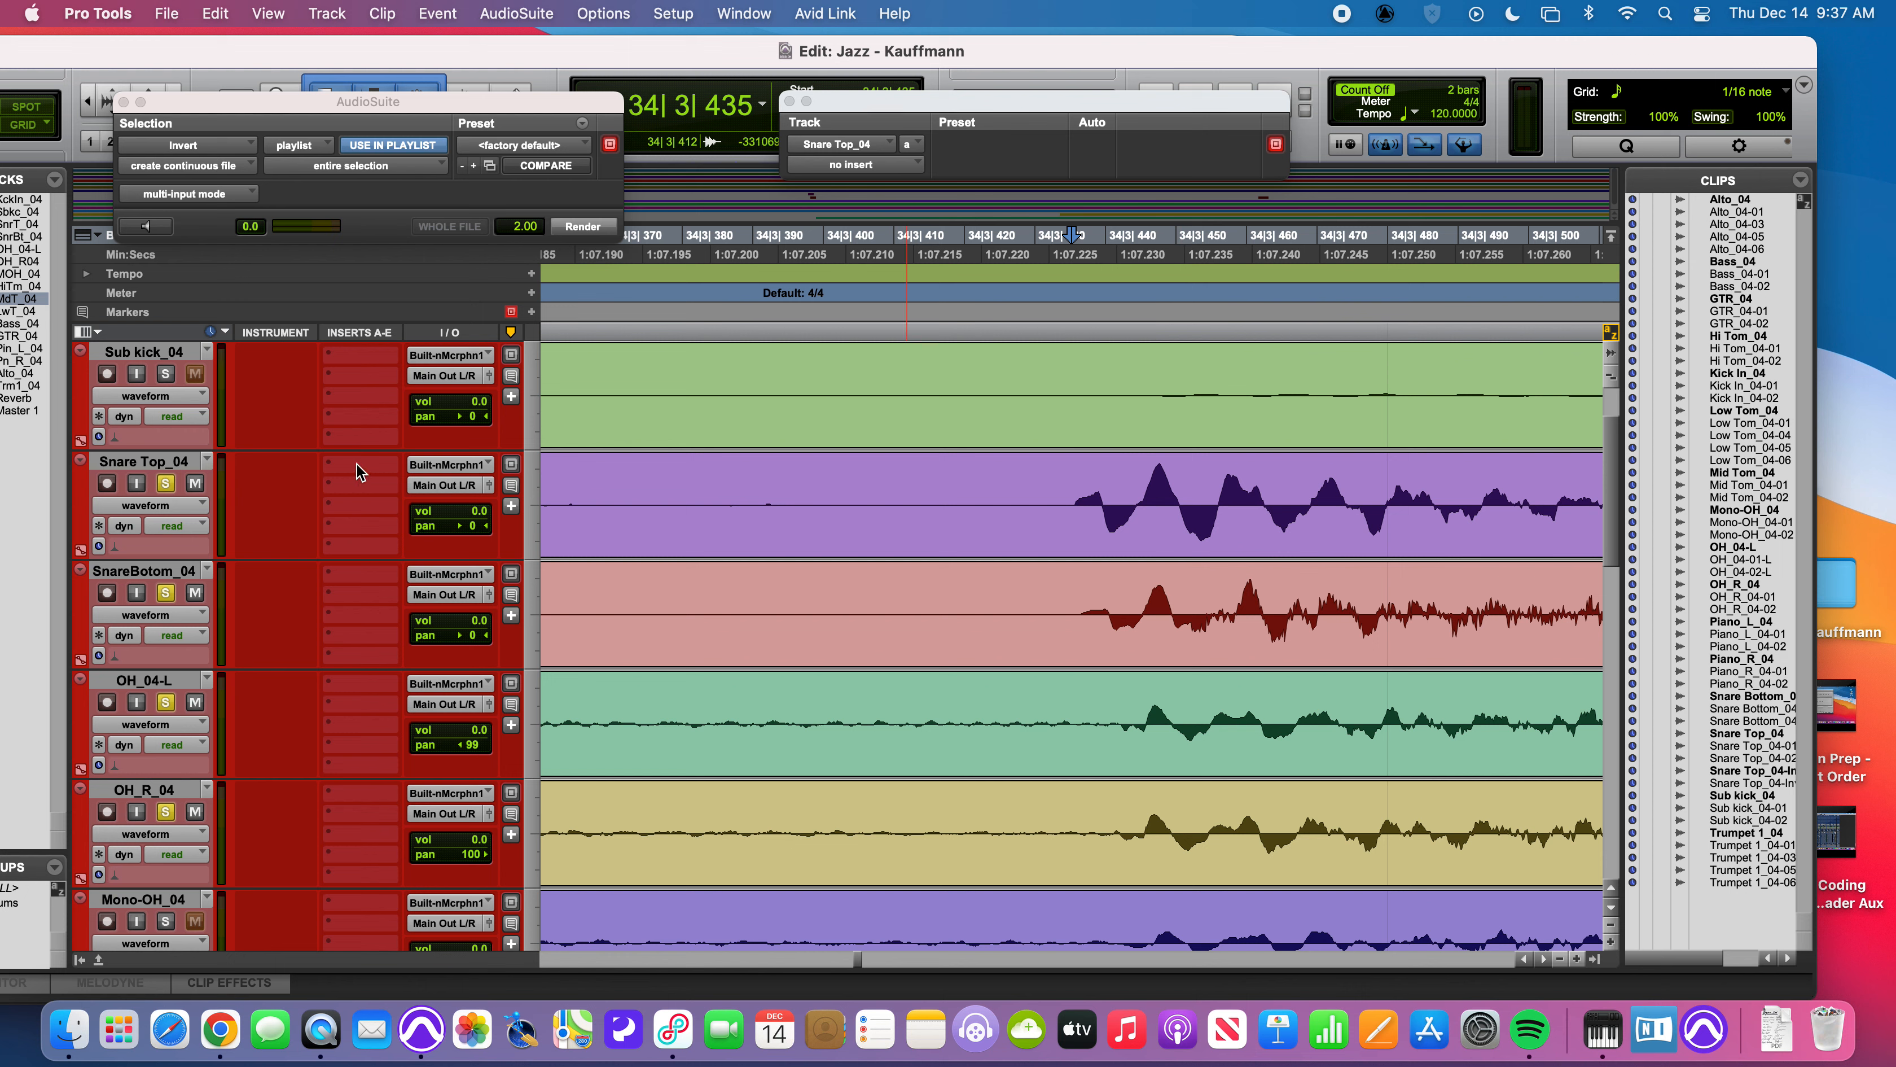
key(r)
key(r)
key(r)
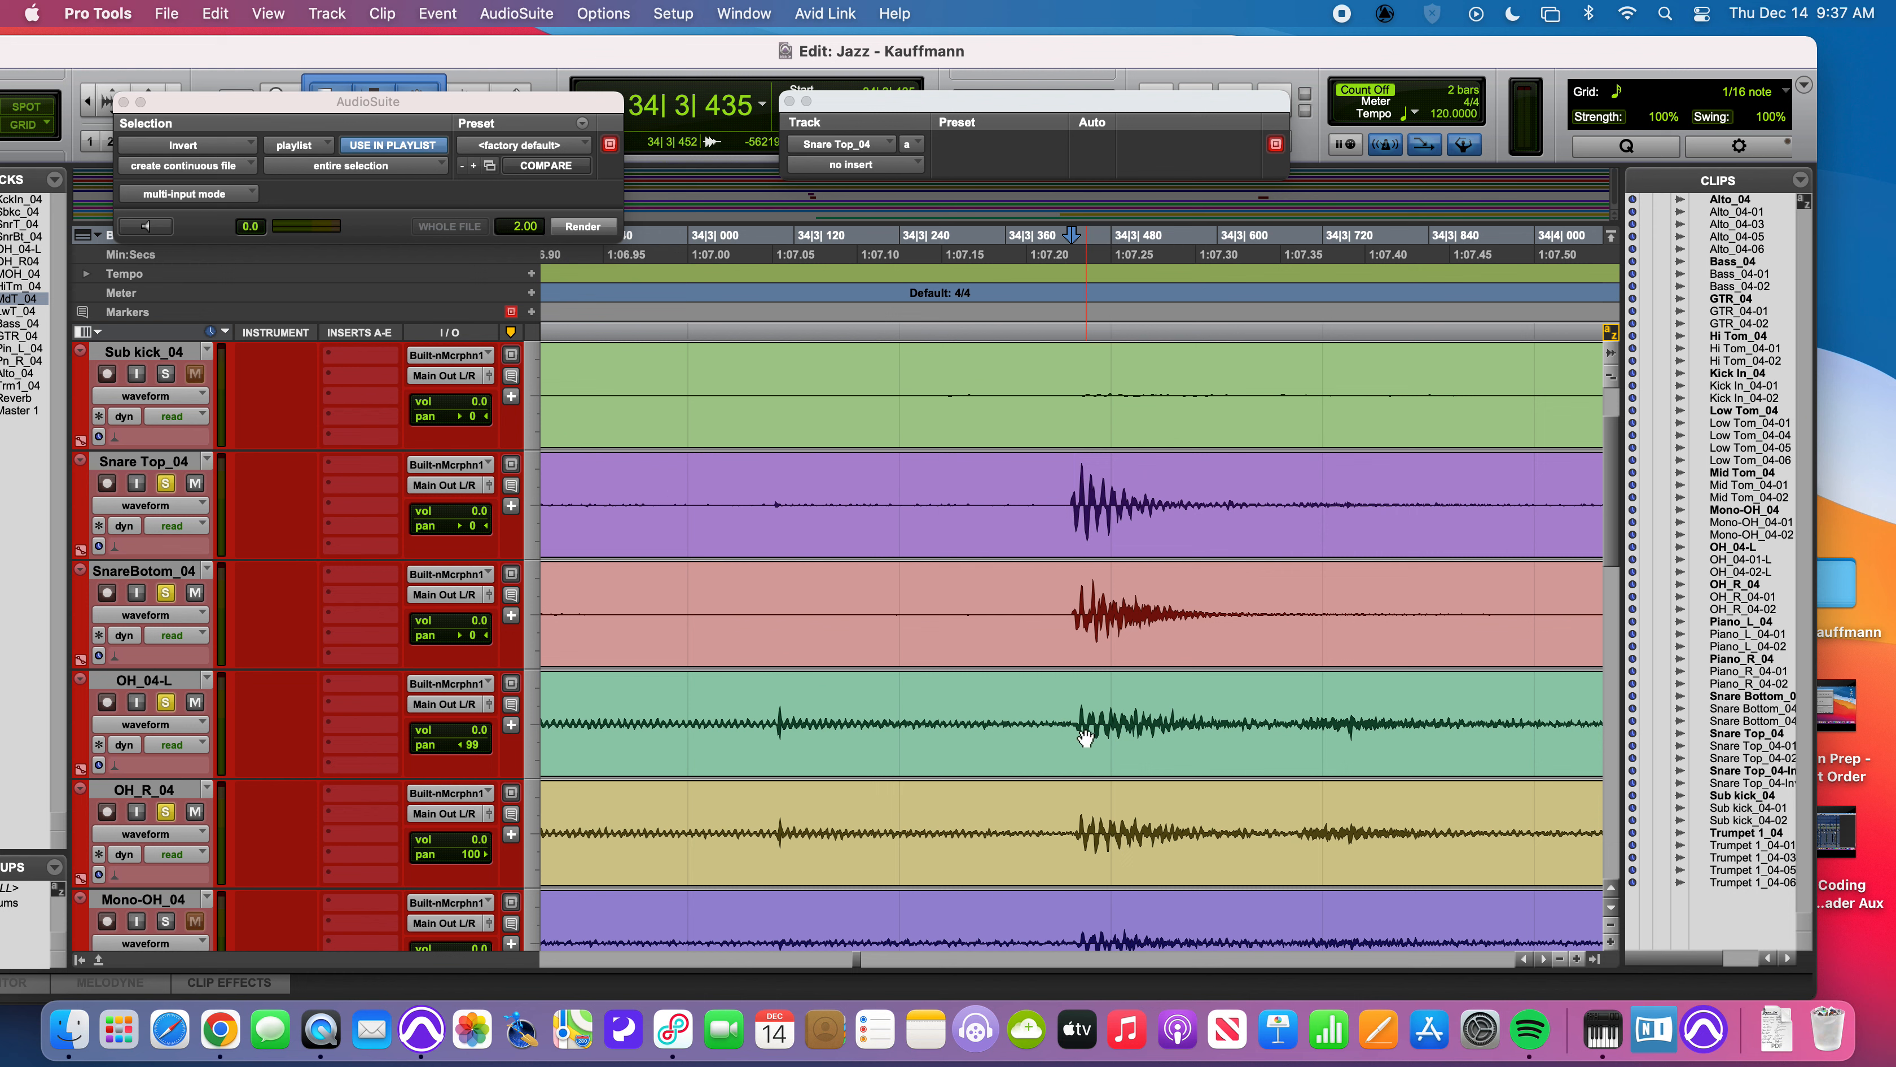
scroll(893, 582, up, 3)
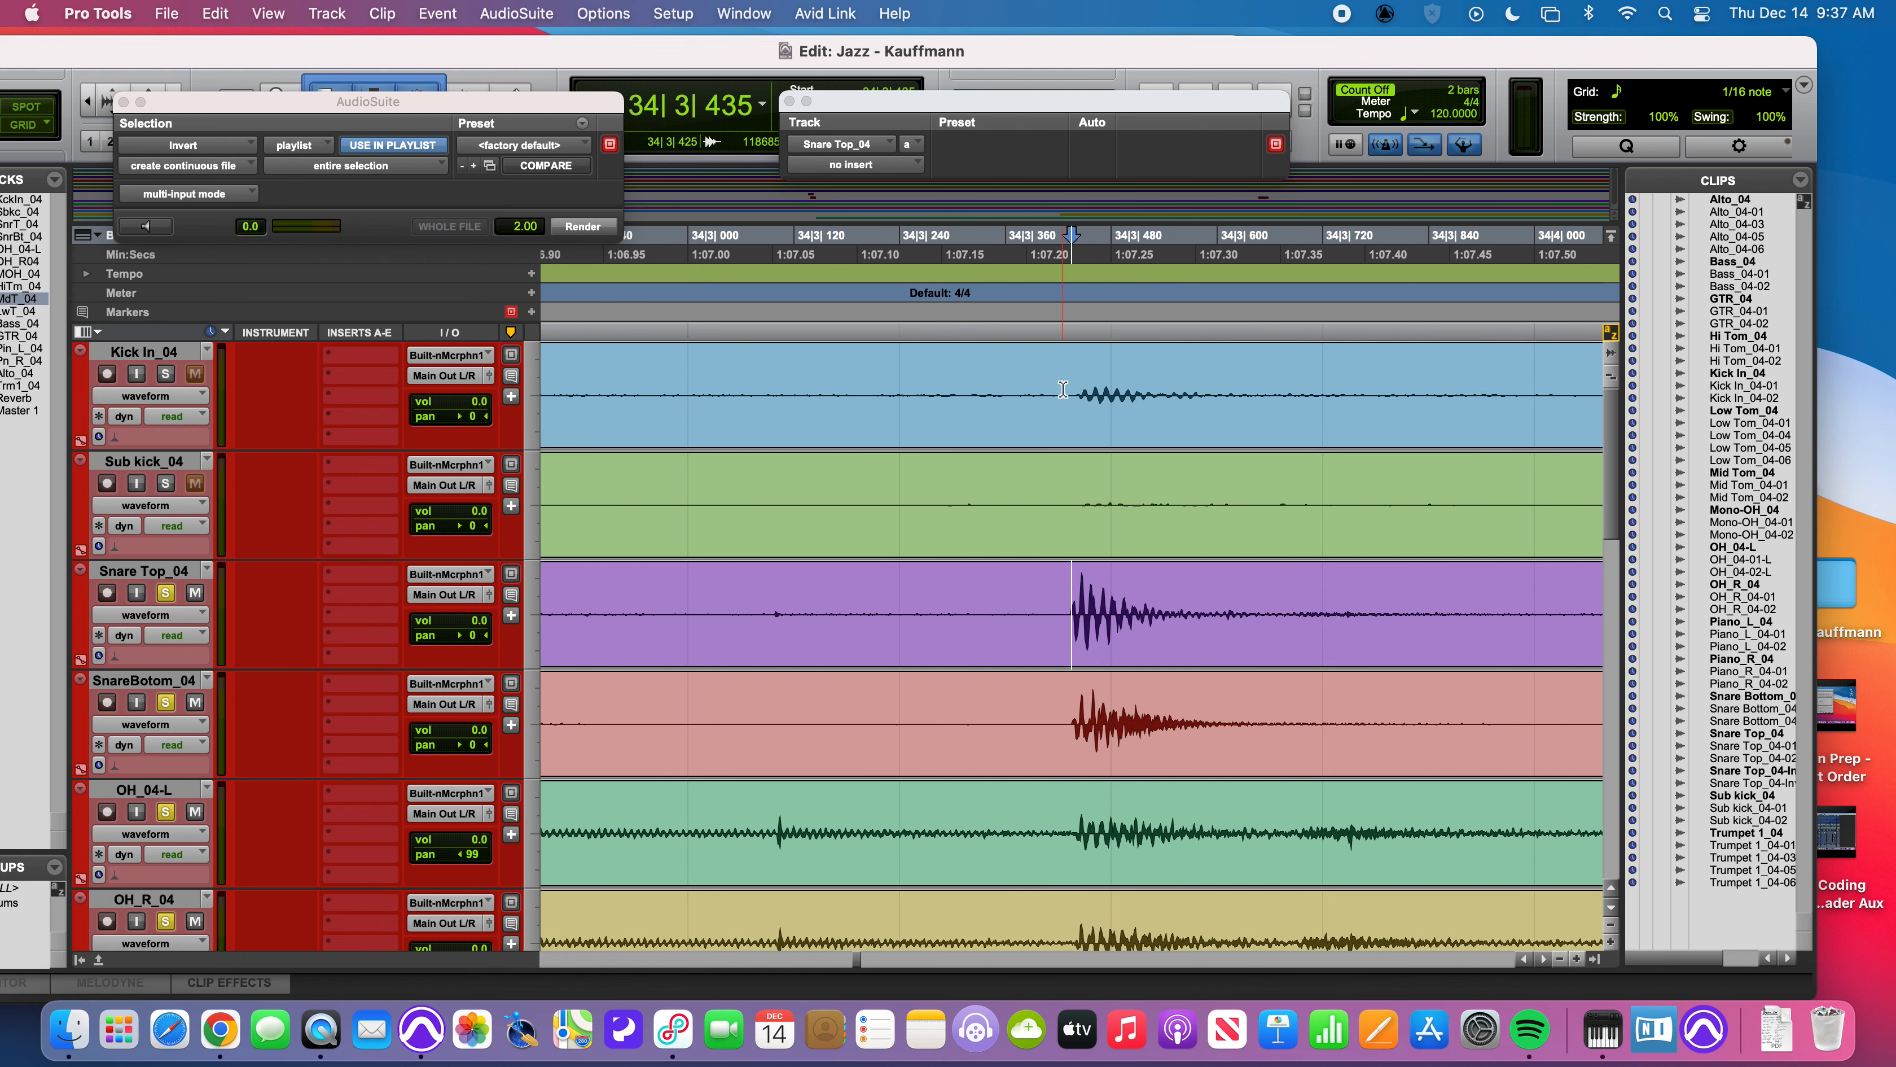
click(1078, 376)
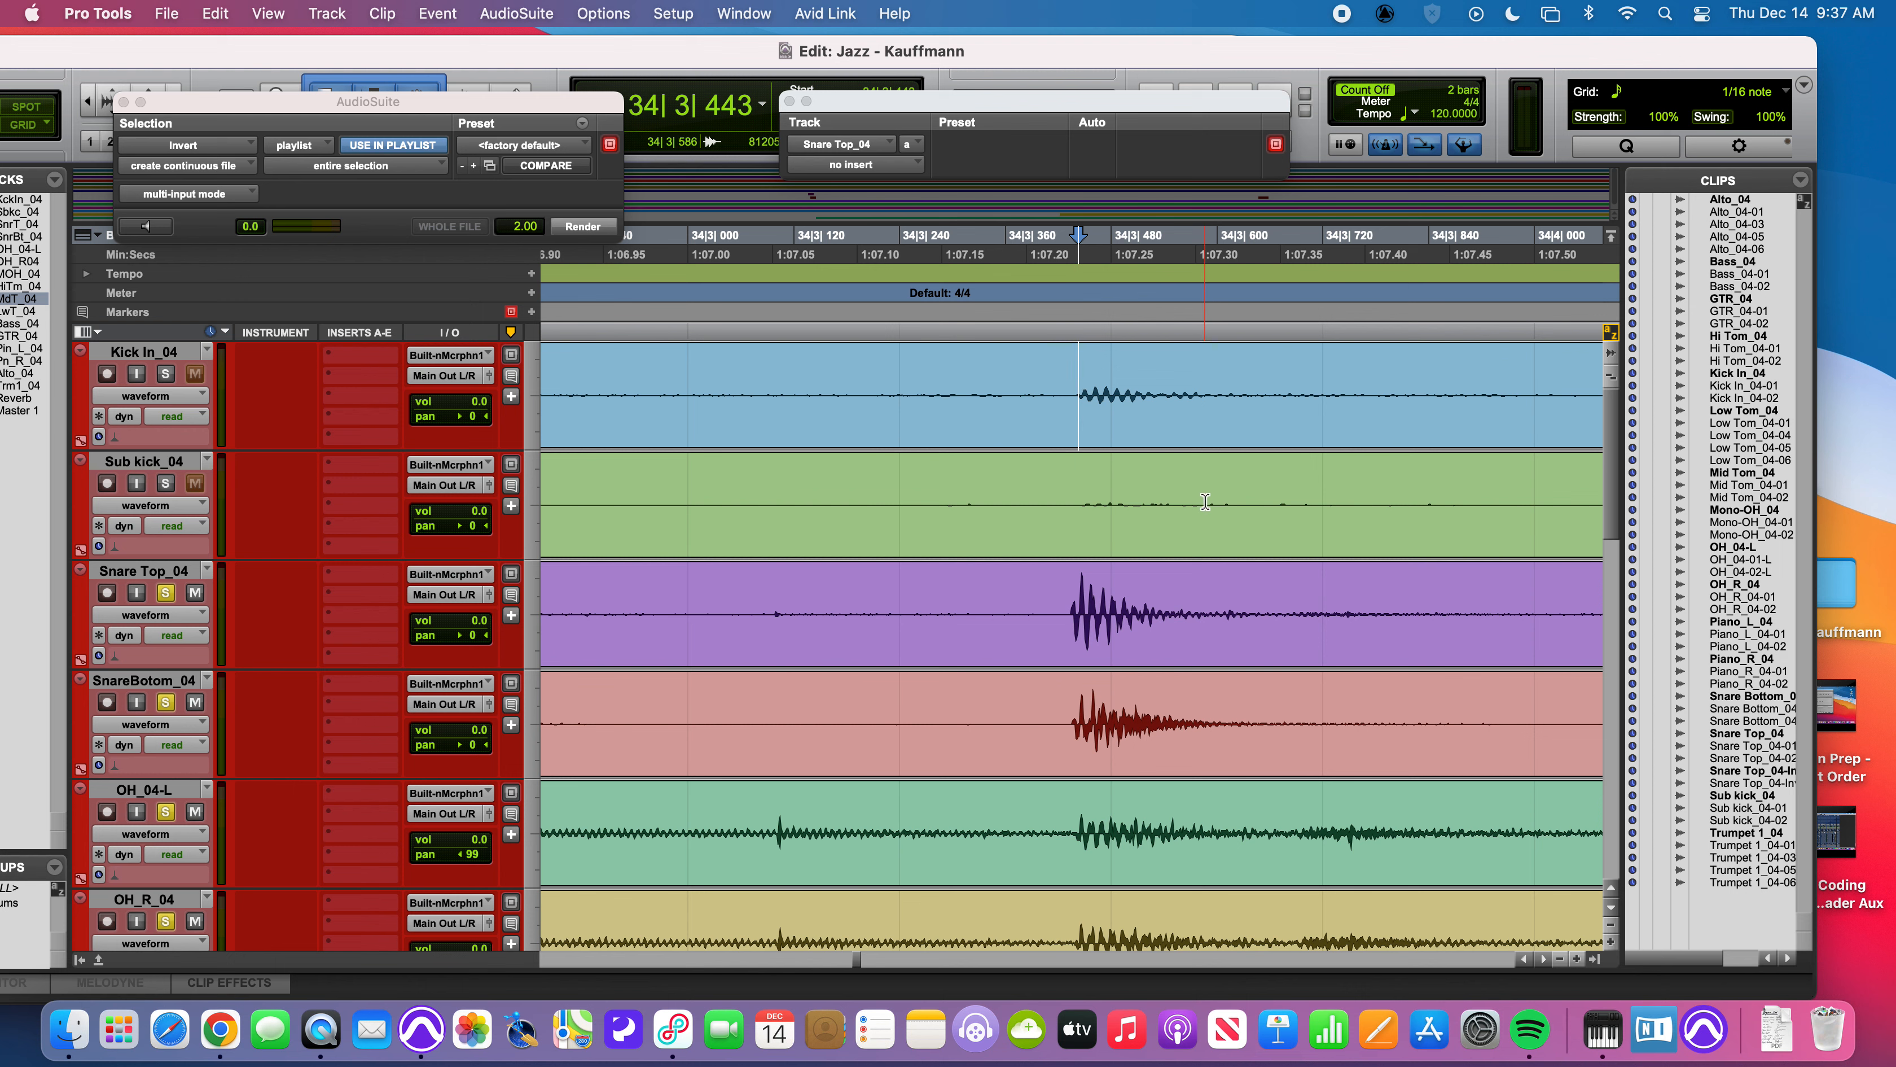
key(t)
key(t)
key(t)
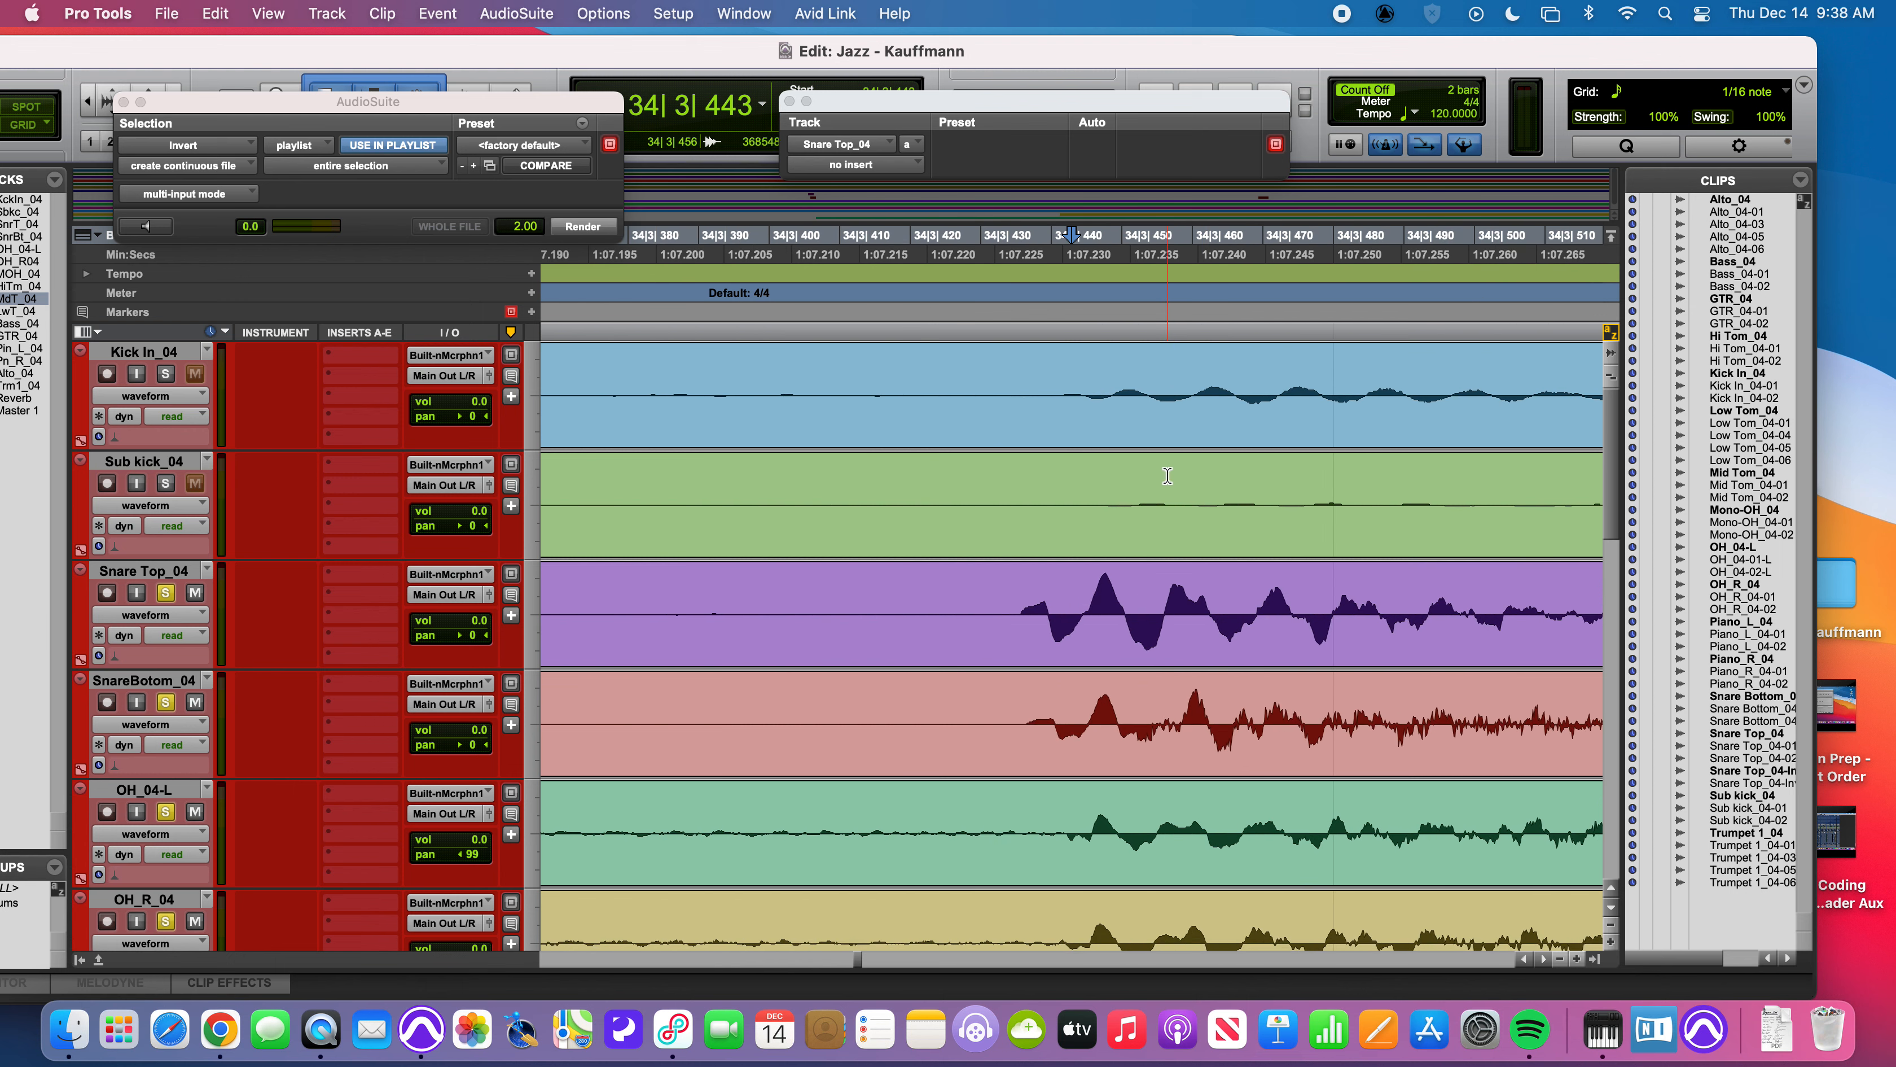
key(r)
key(r)
key(r)
key(r)
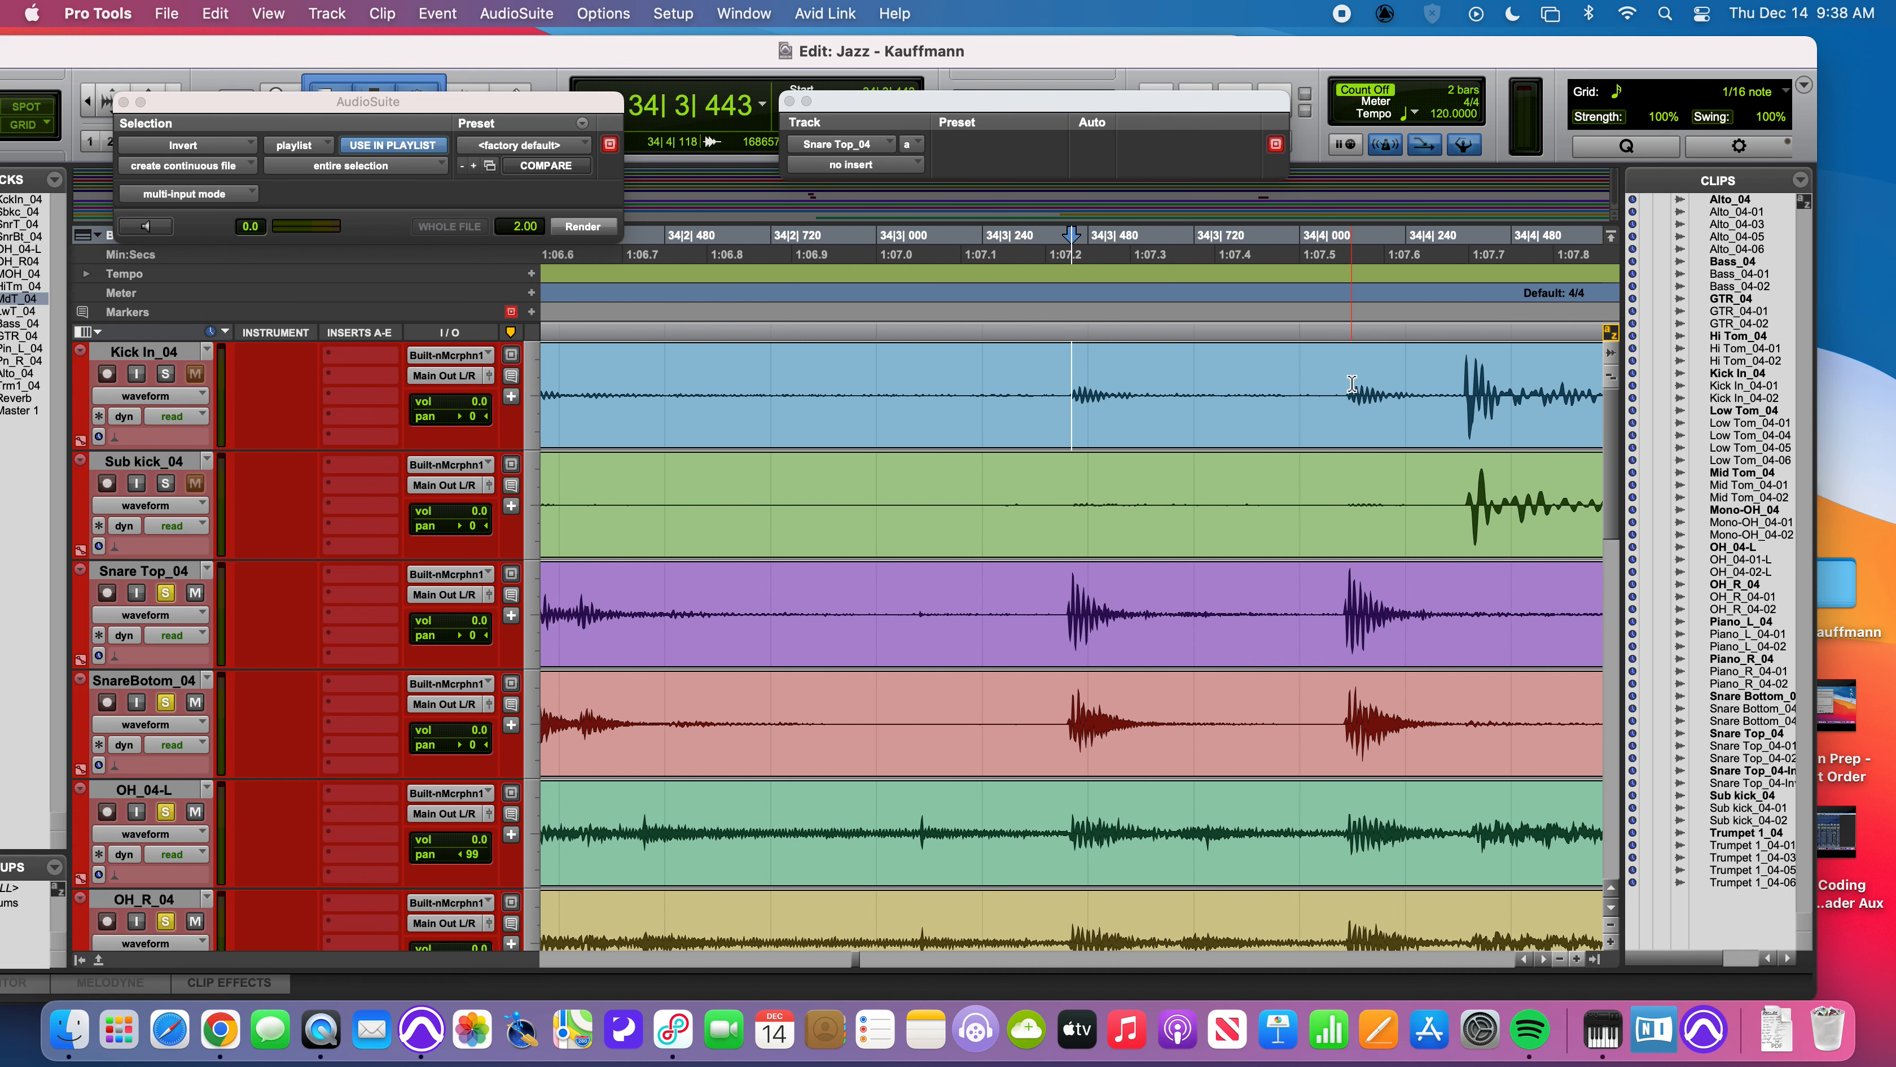
- Compare the kick, snare and overhead waveforms up close at the following snare hit near 34|4|110
key(space)
key(space)
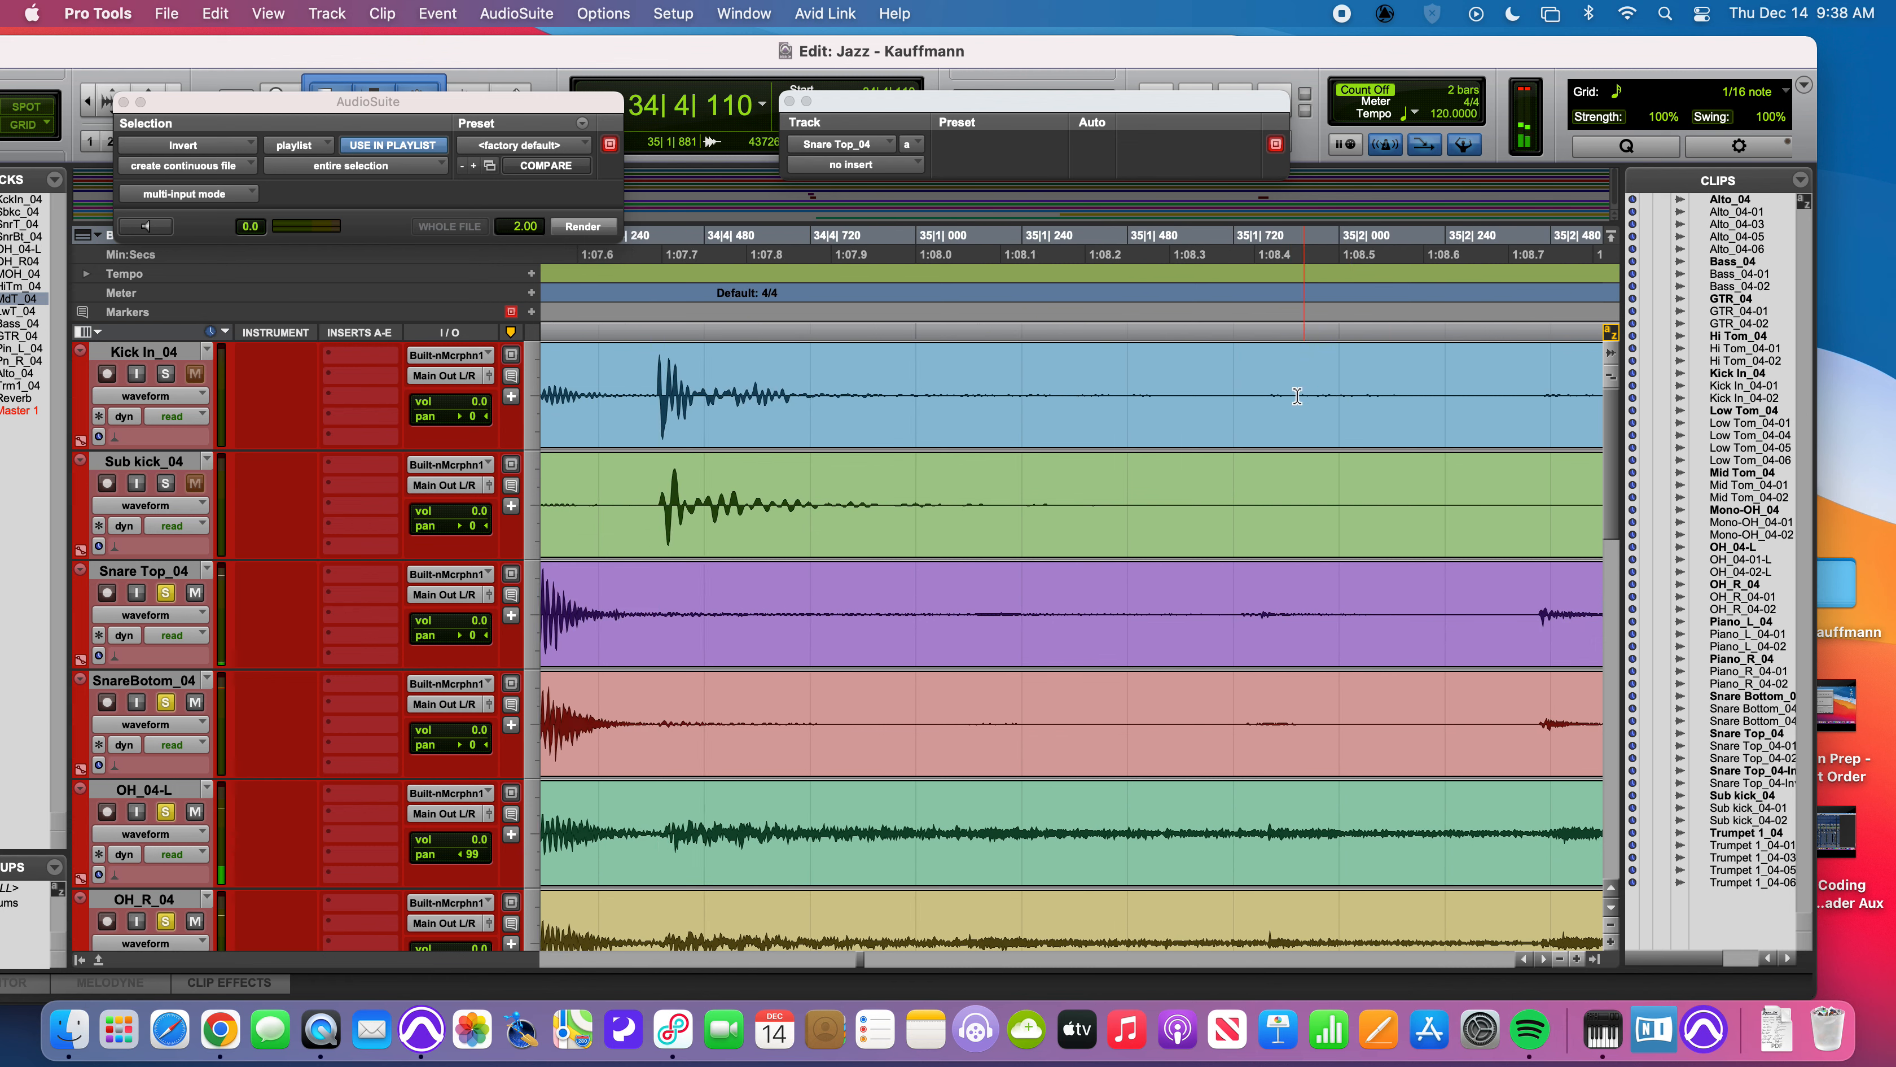
key(t)
key(t)
key(t)
key(t)
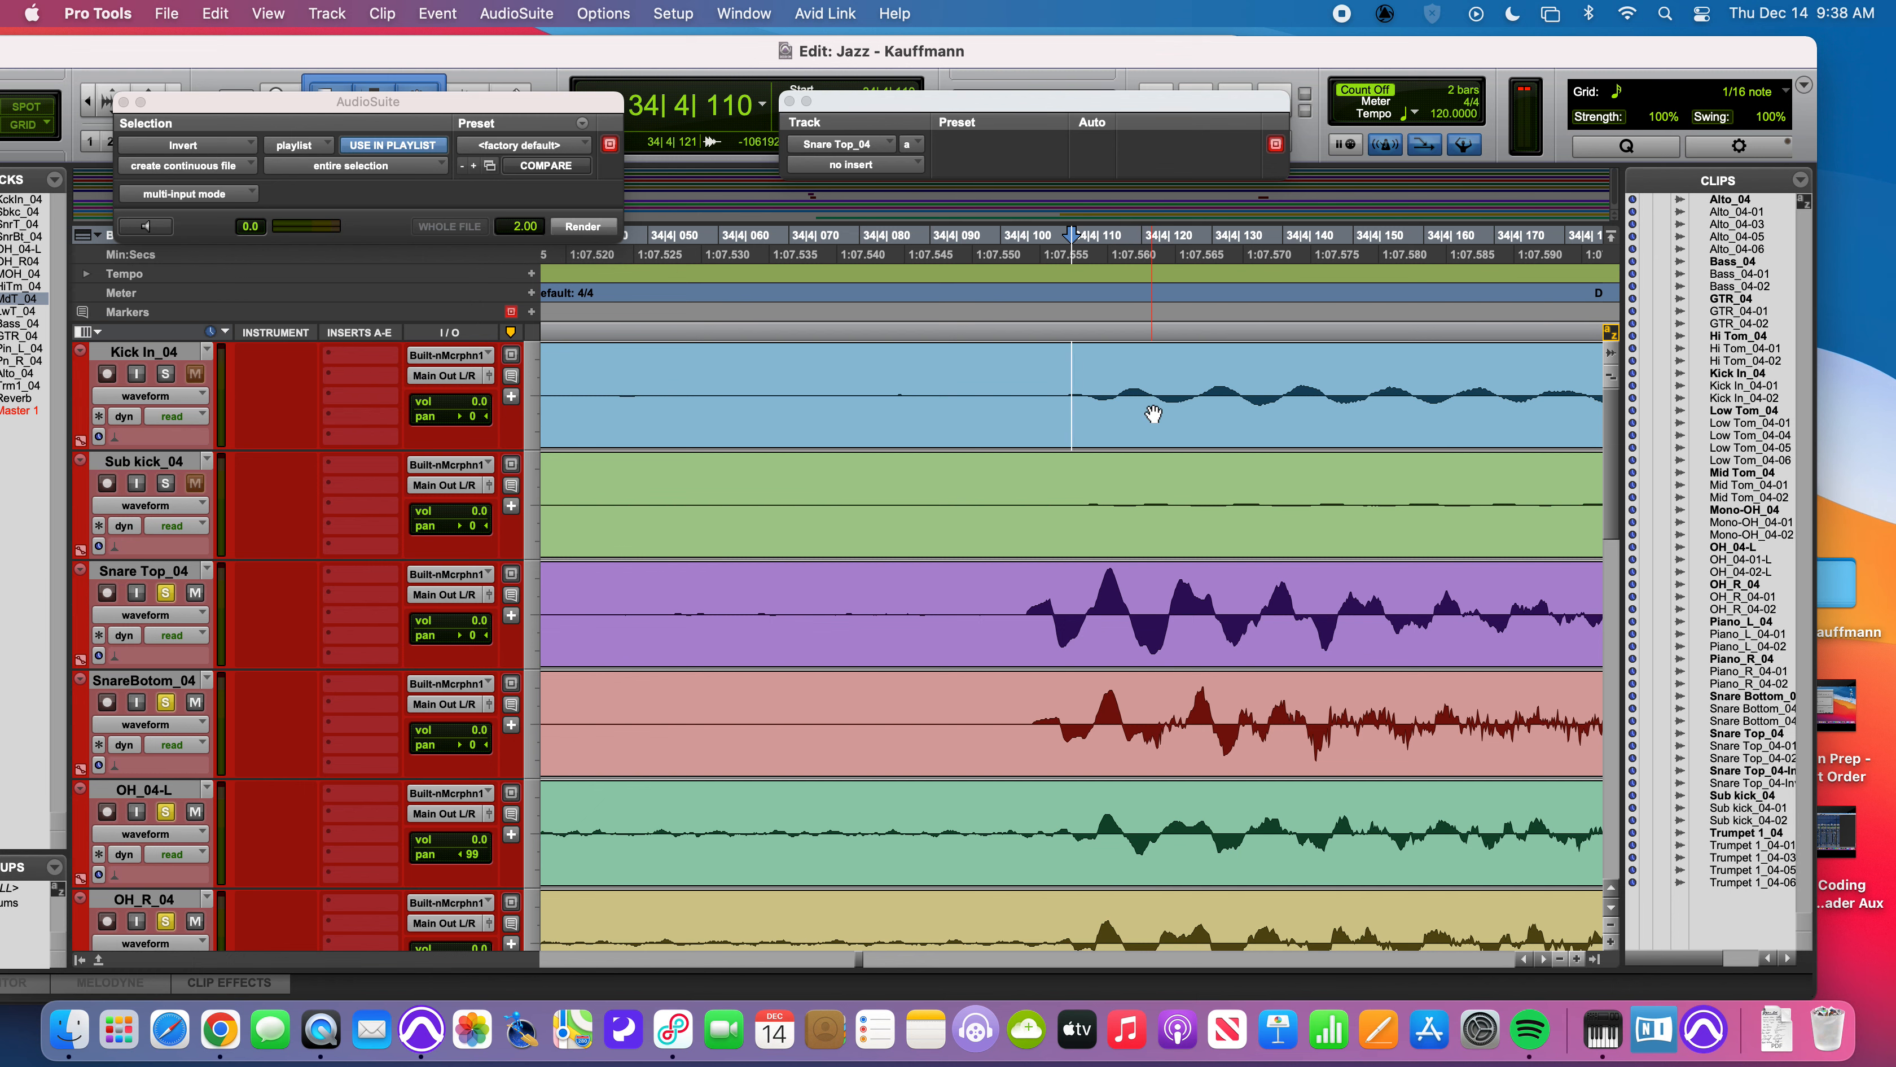
scroll(1154, 415, right, 5)
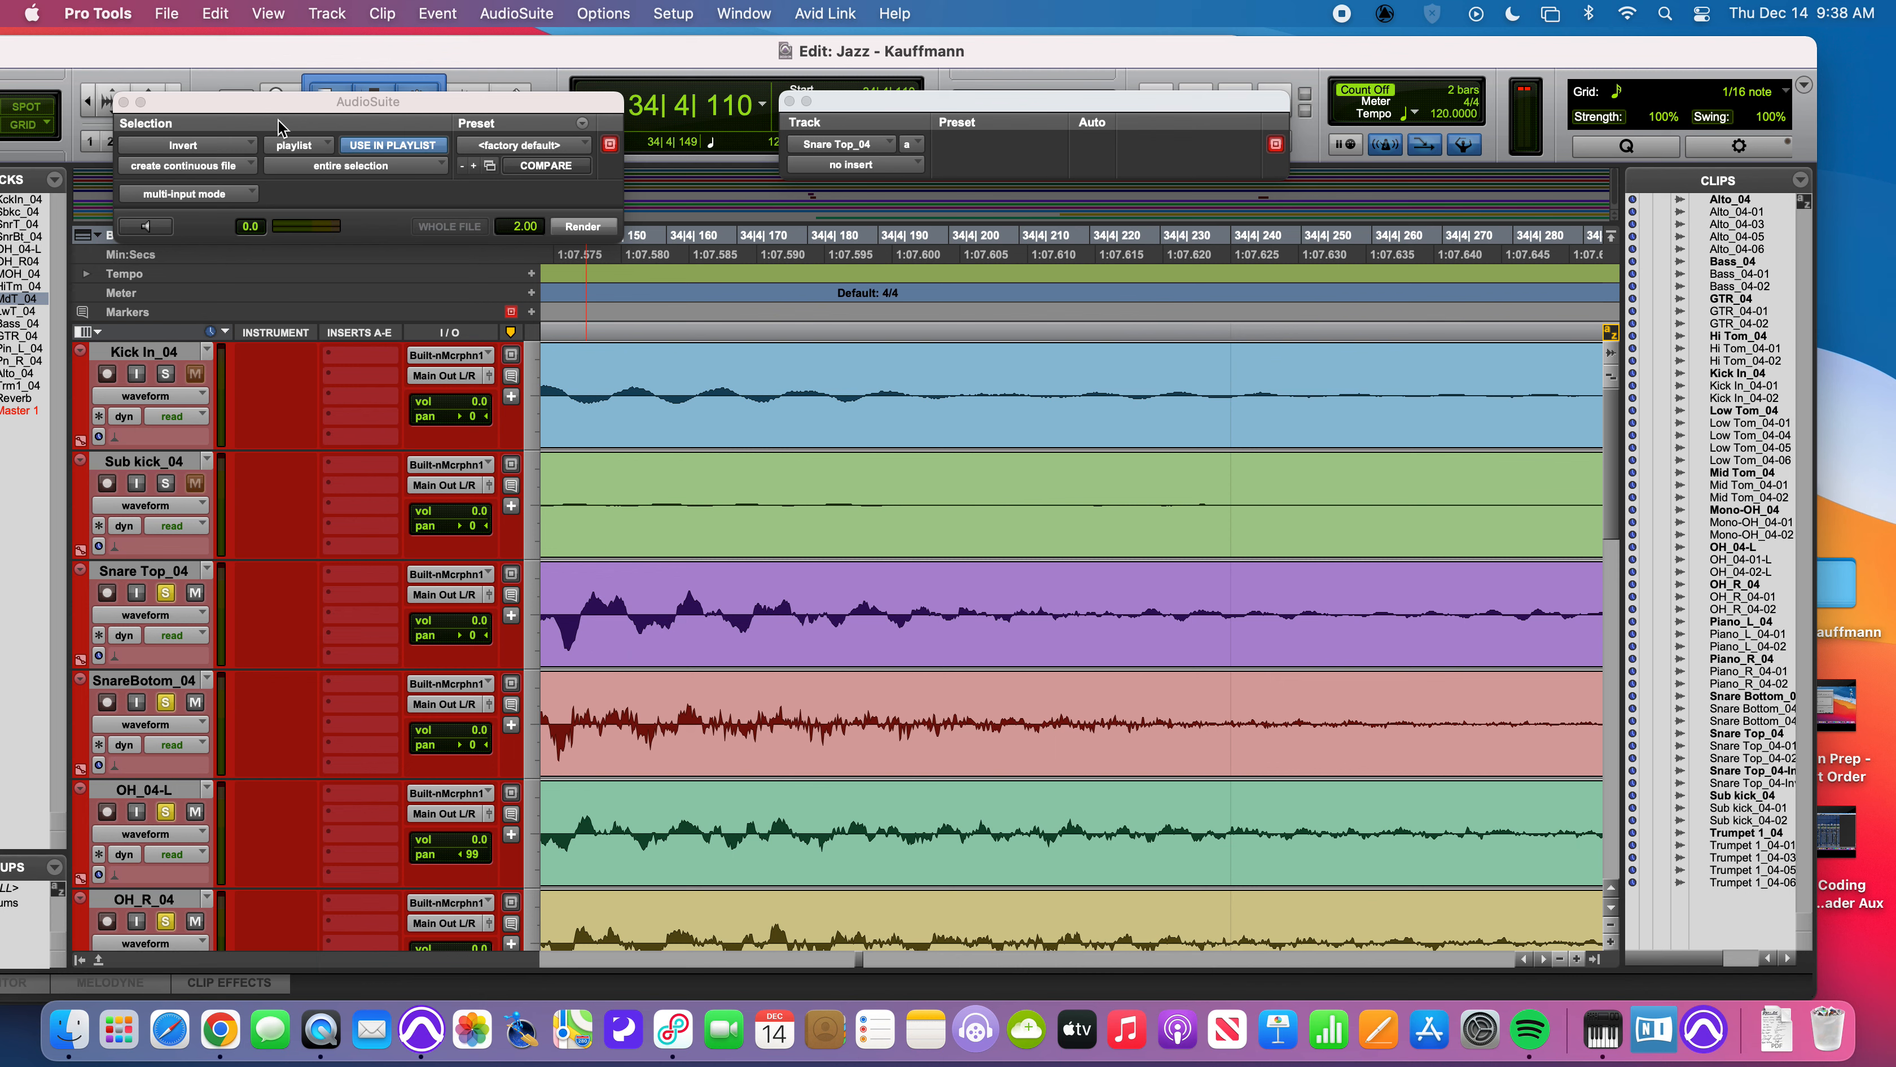
- Close the AudioSuite window and magnify the waveforms vertically to inspect the hit near 34|4|110, restoring their height when done
click(120, 100)
click(114, 91)
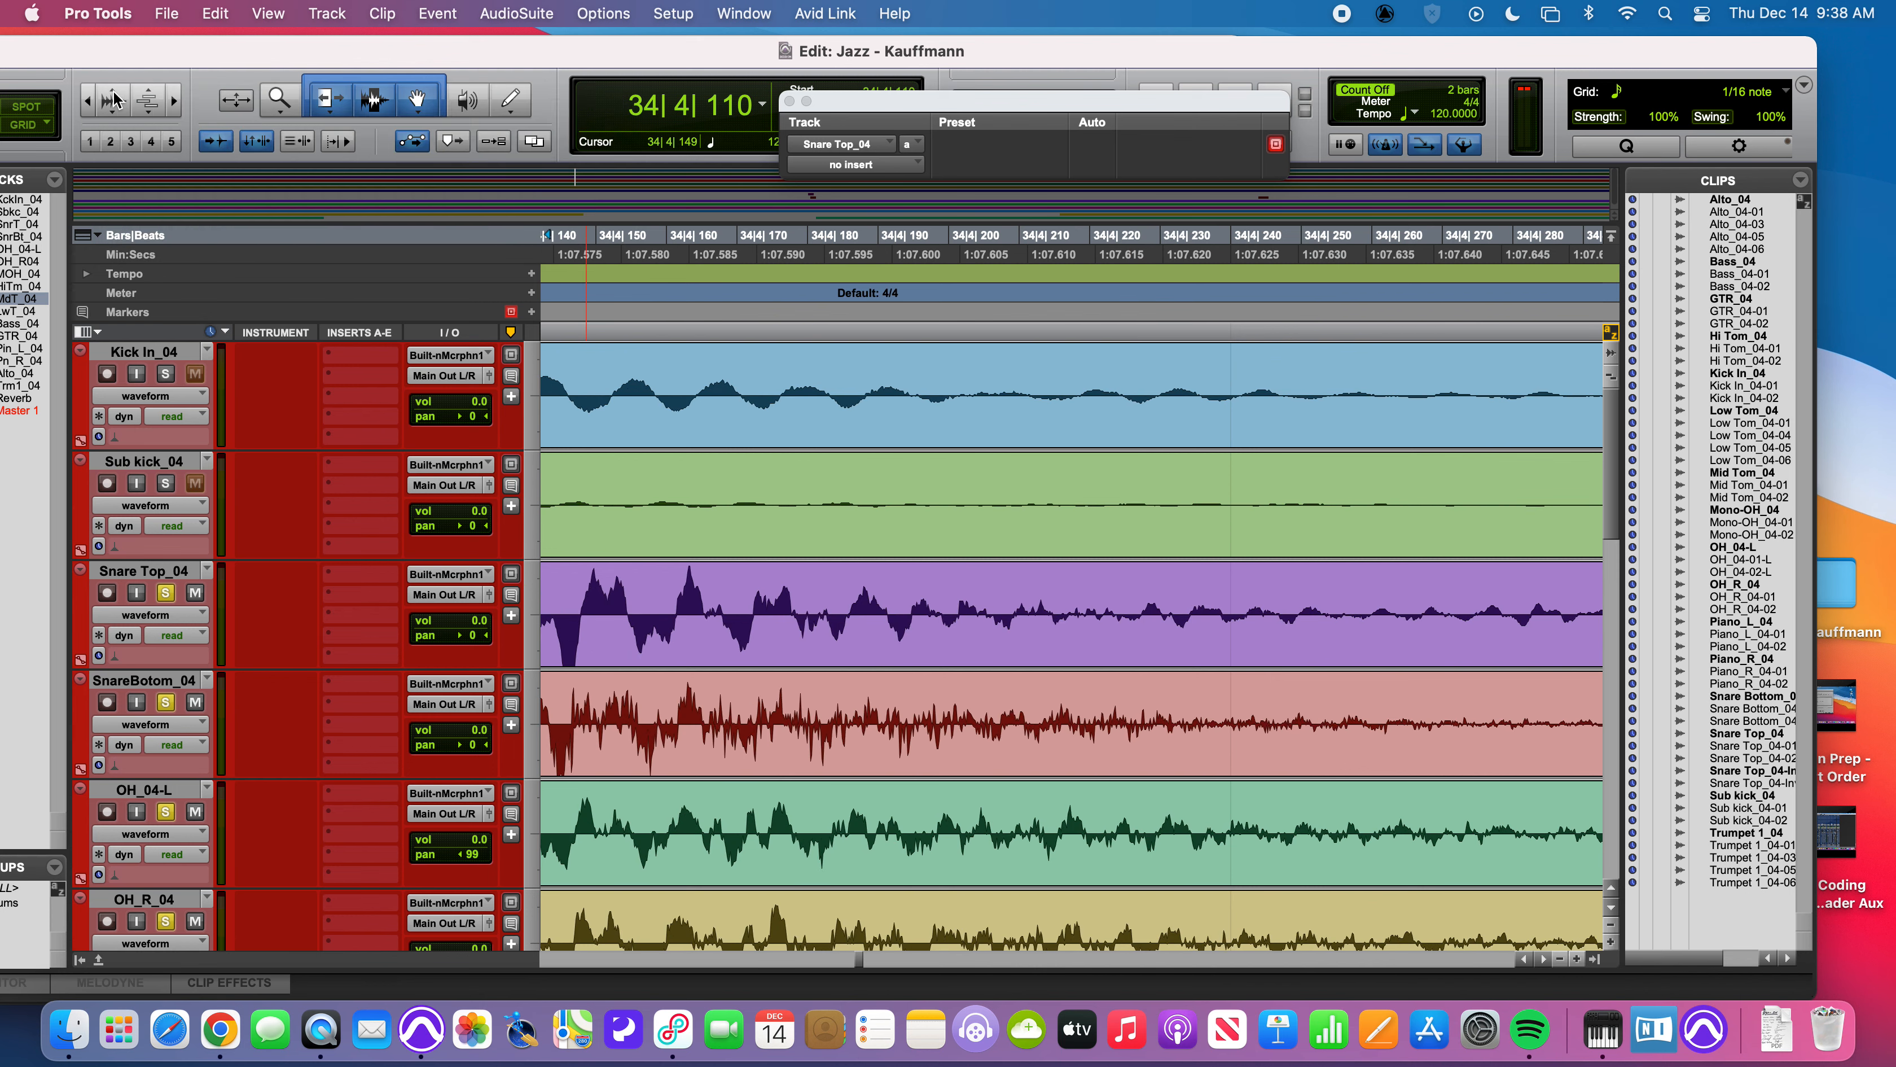
click(114, 91)
scroll(844, 426, left, 3)
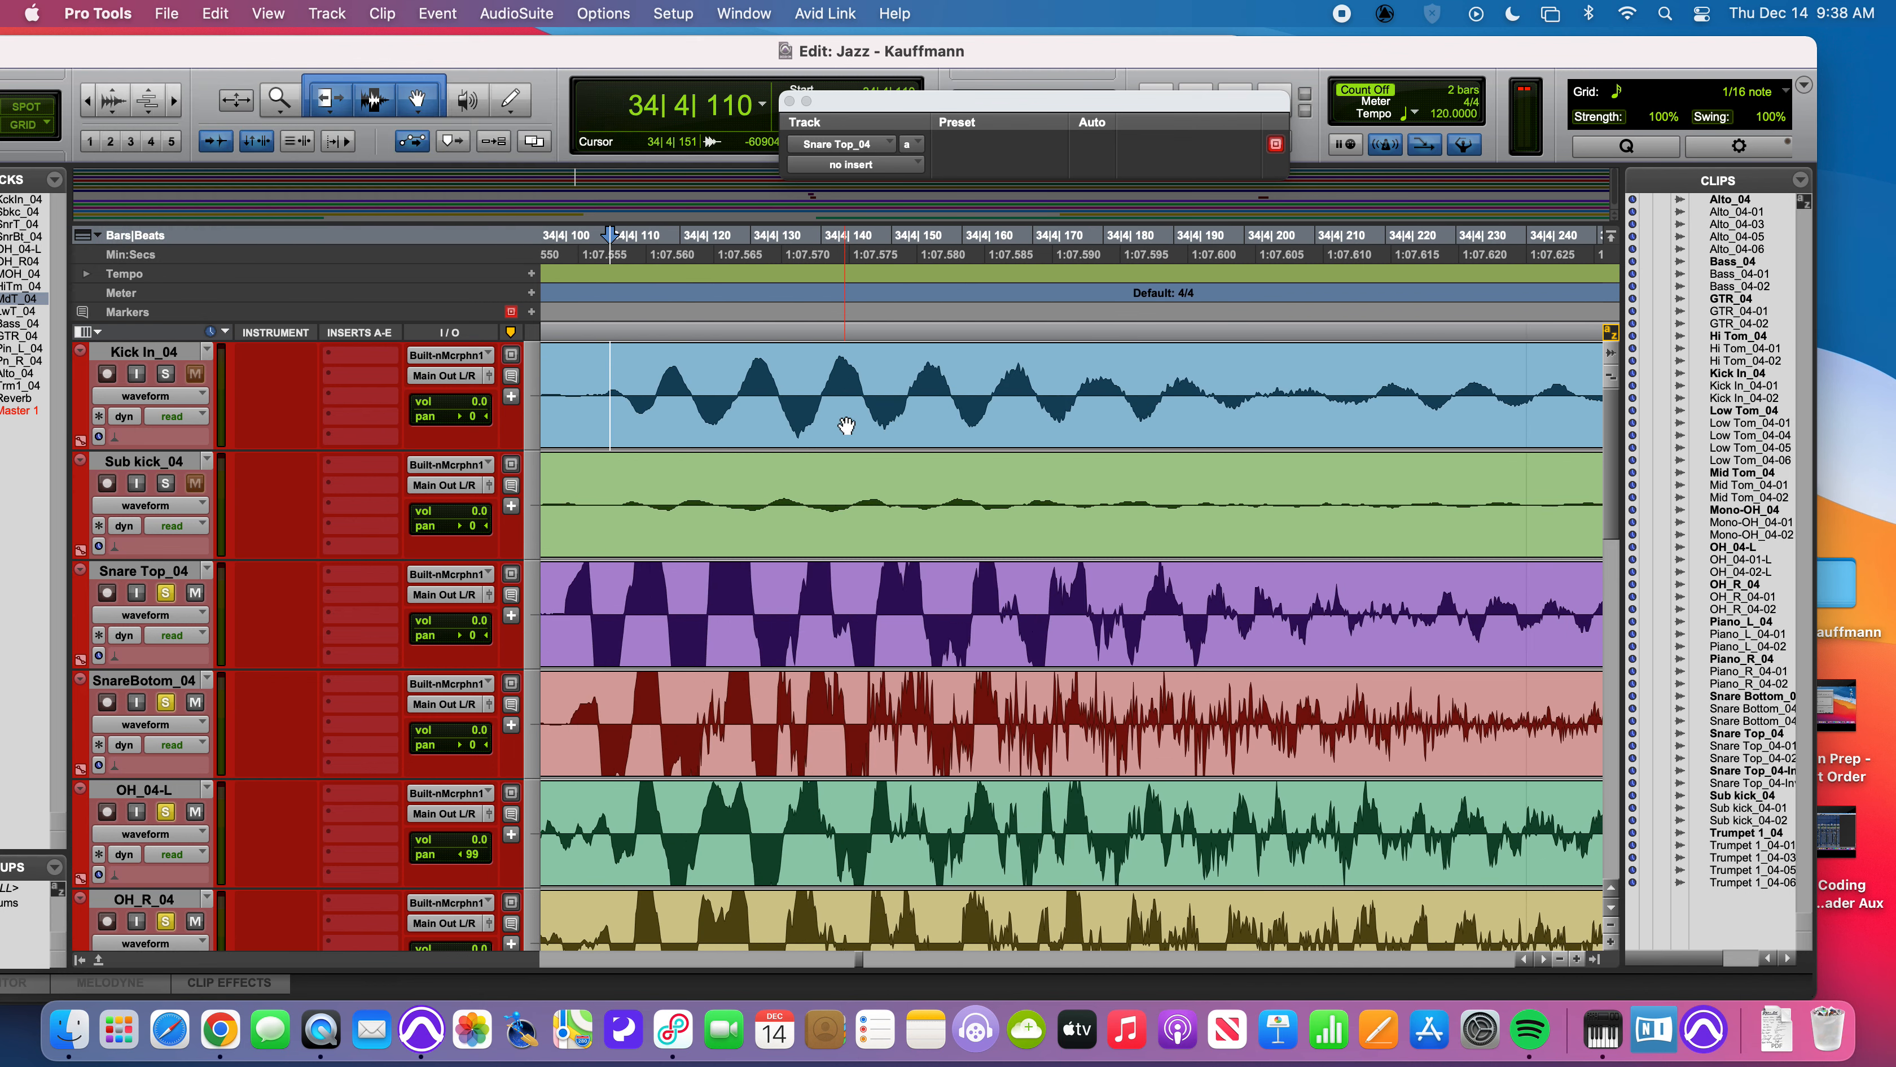
scroll(806, 508, left, 2)
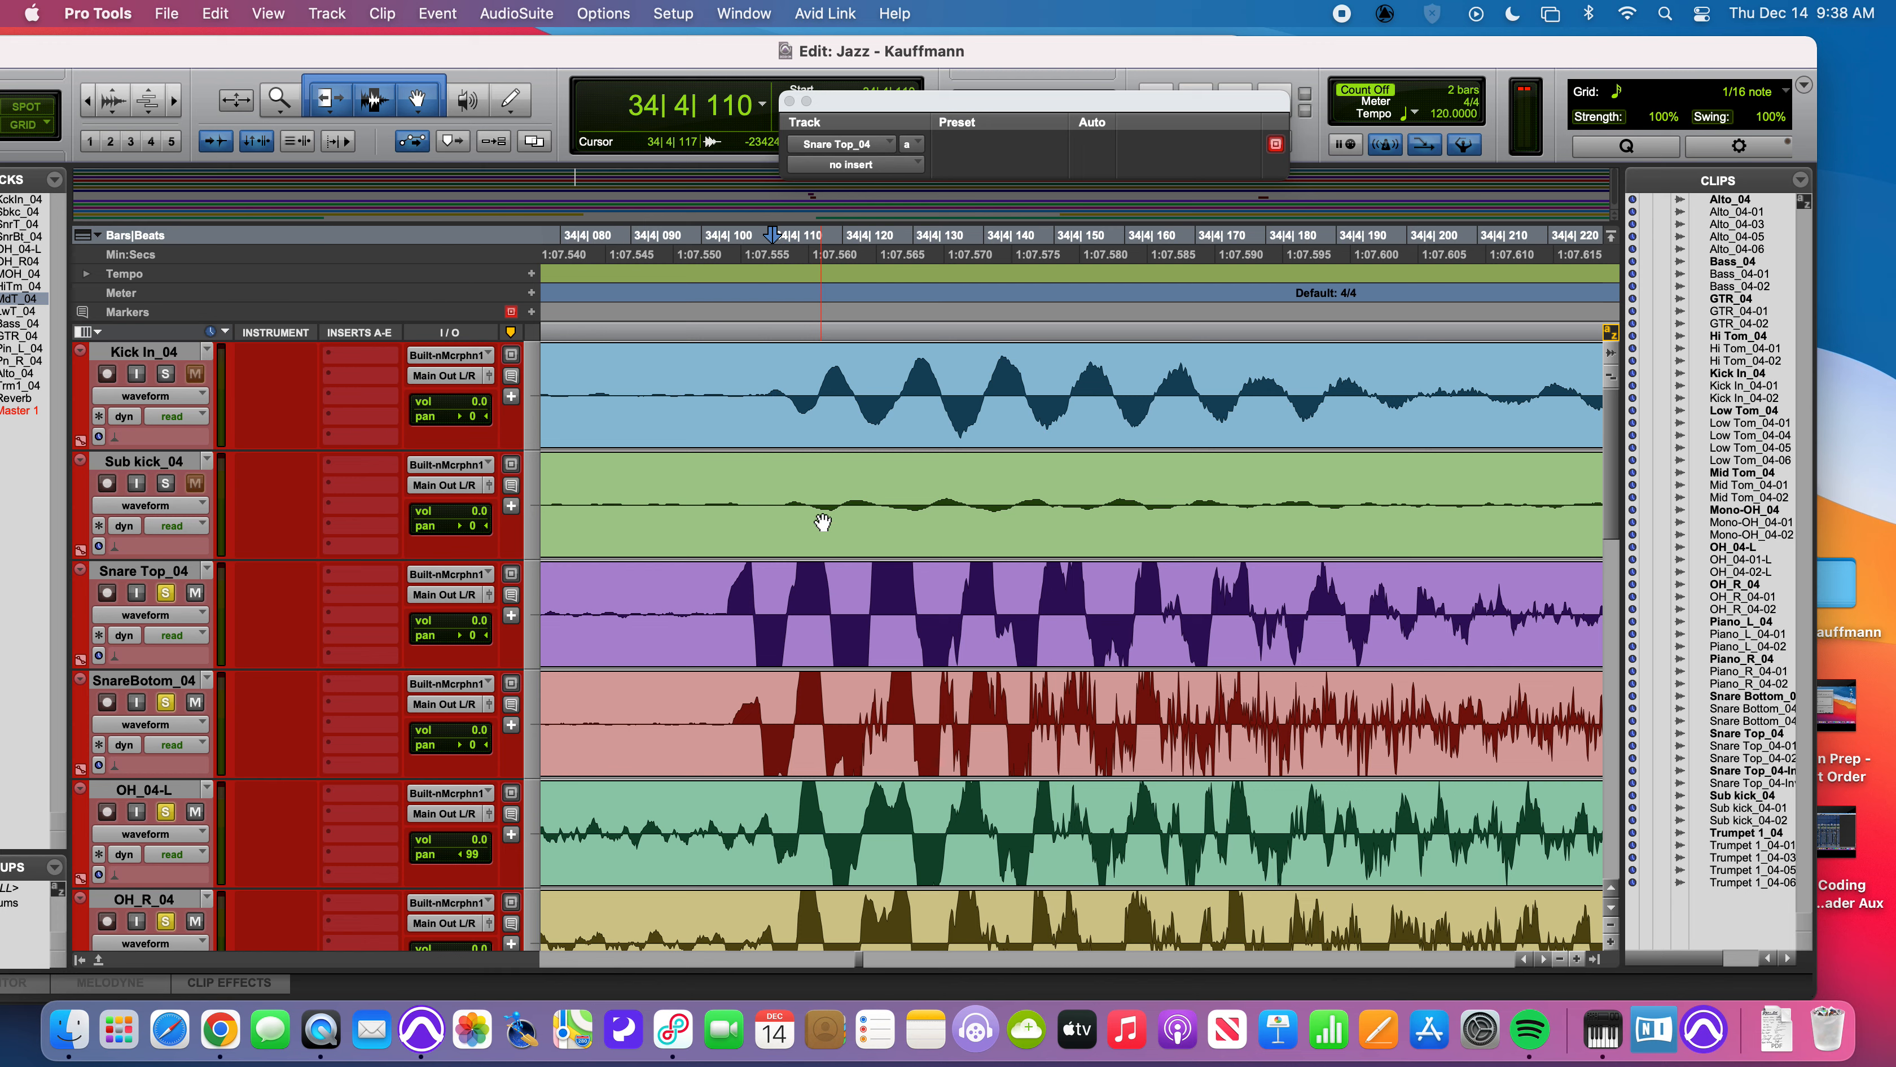
click(114, 110)
click(115, 112)
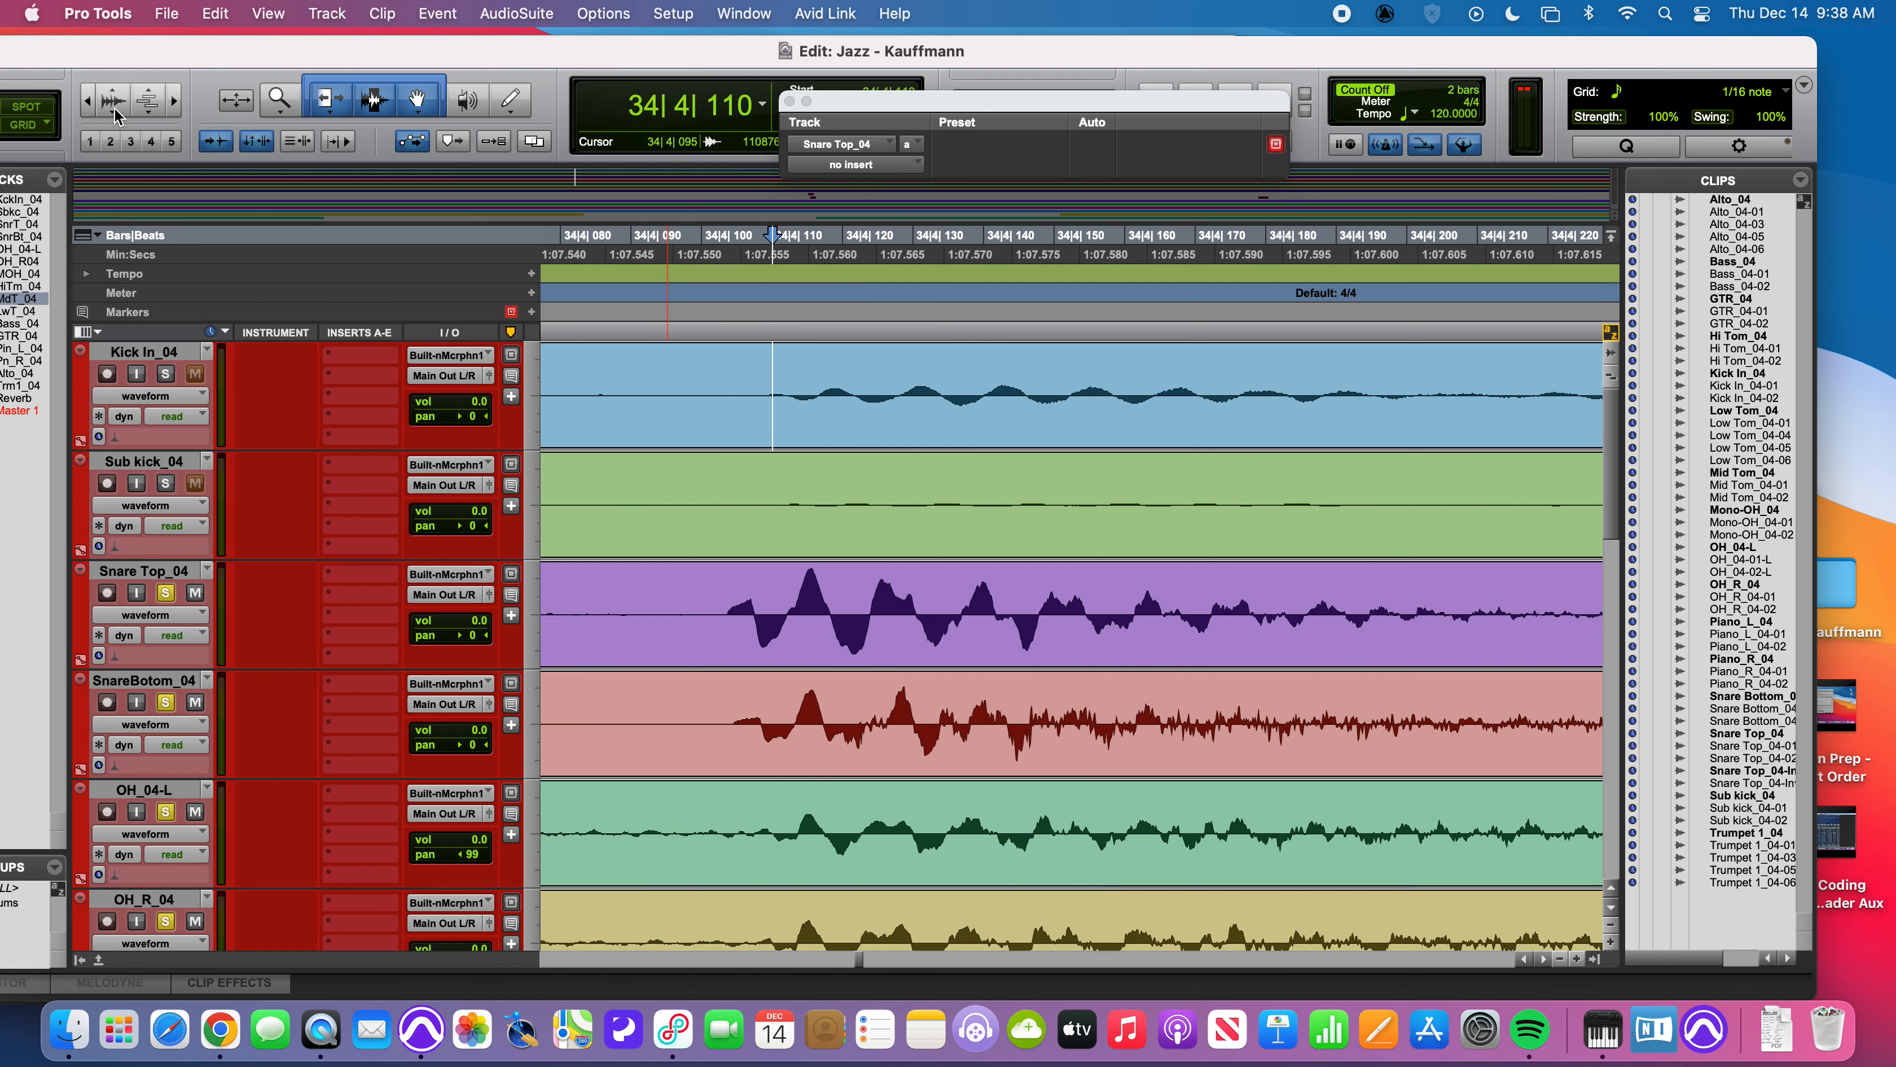
- Compare the Kick In and Sub kick waveforms up close at the kick hit near 34|4|374
click(776, 553)
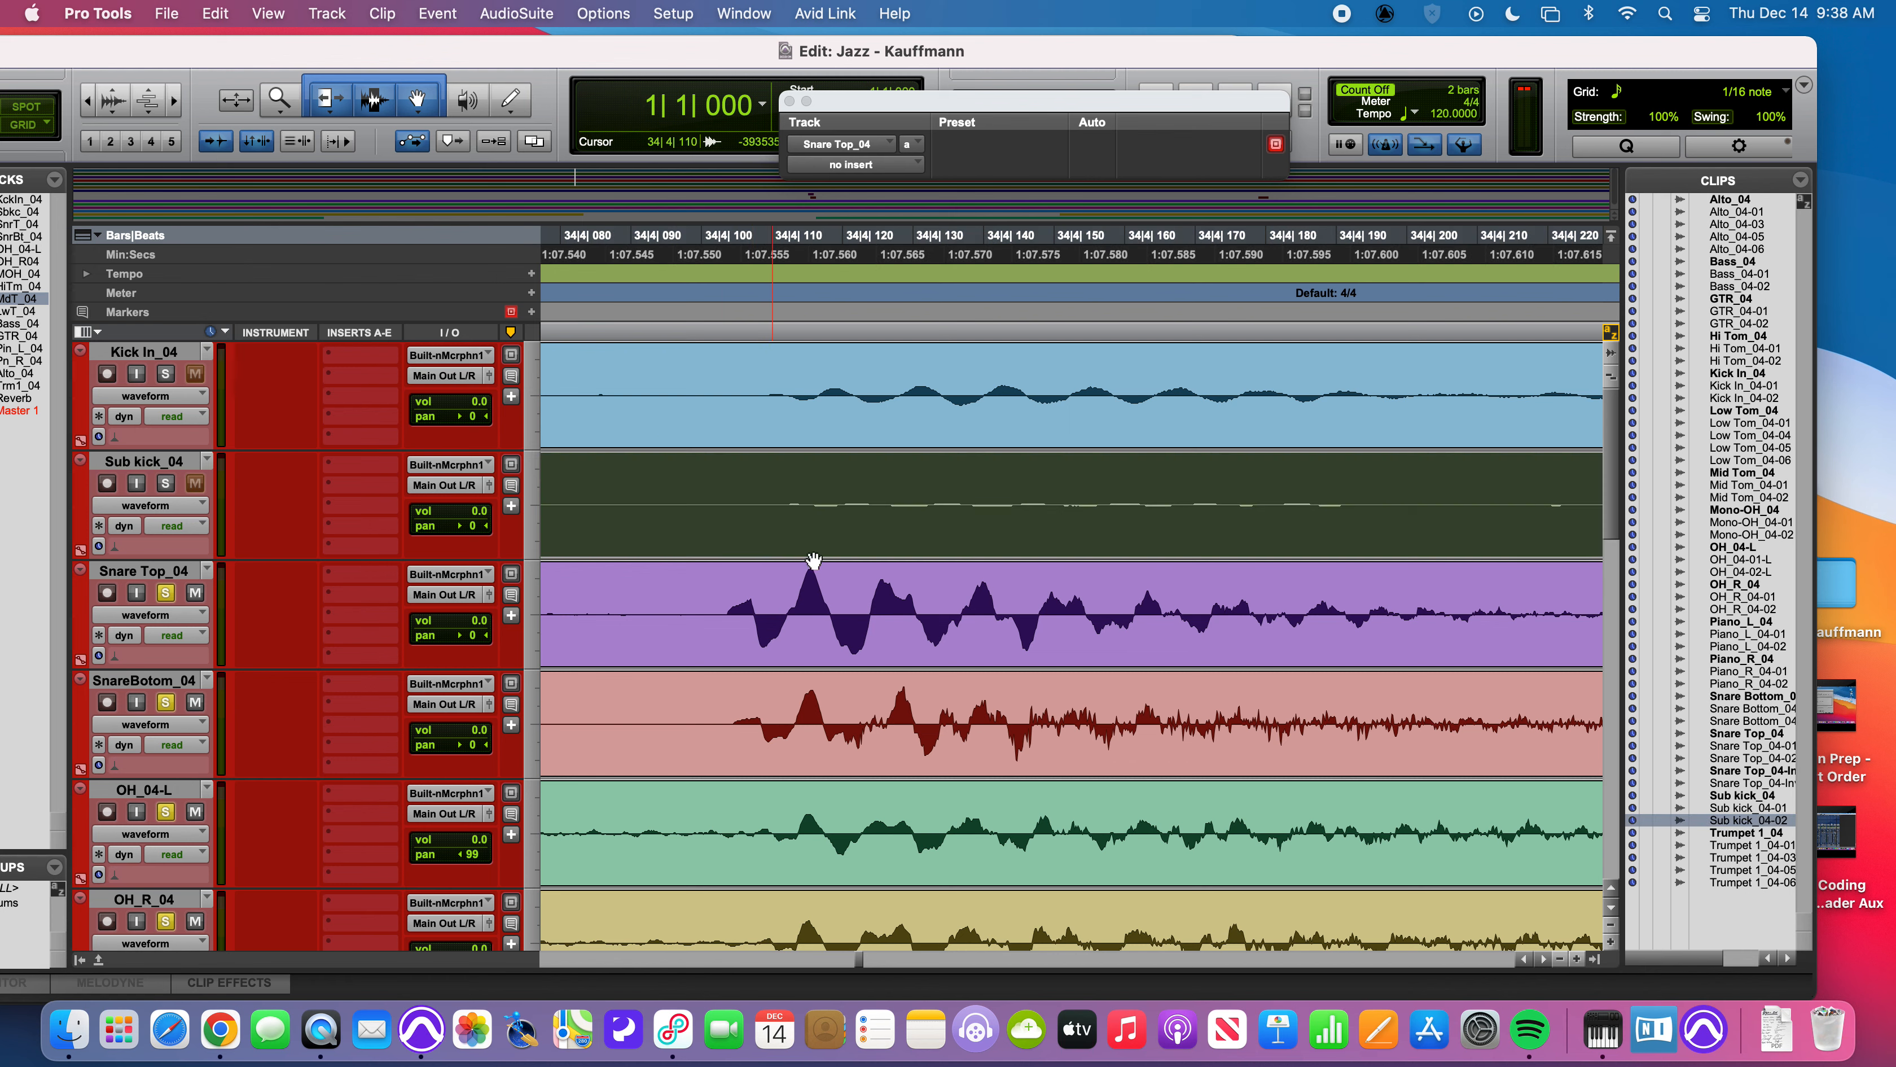
key(r)
key(r)
key(r)
key(r)
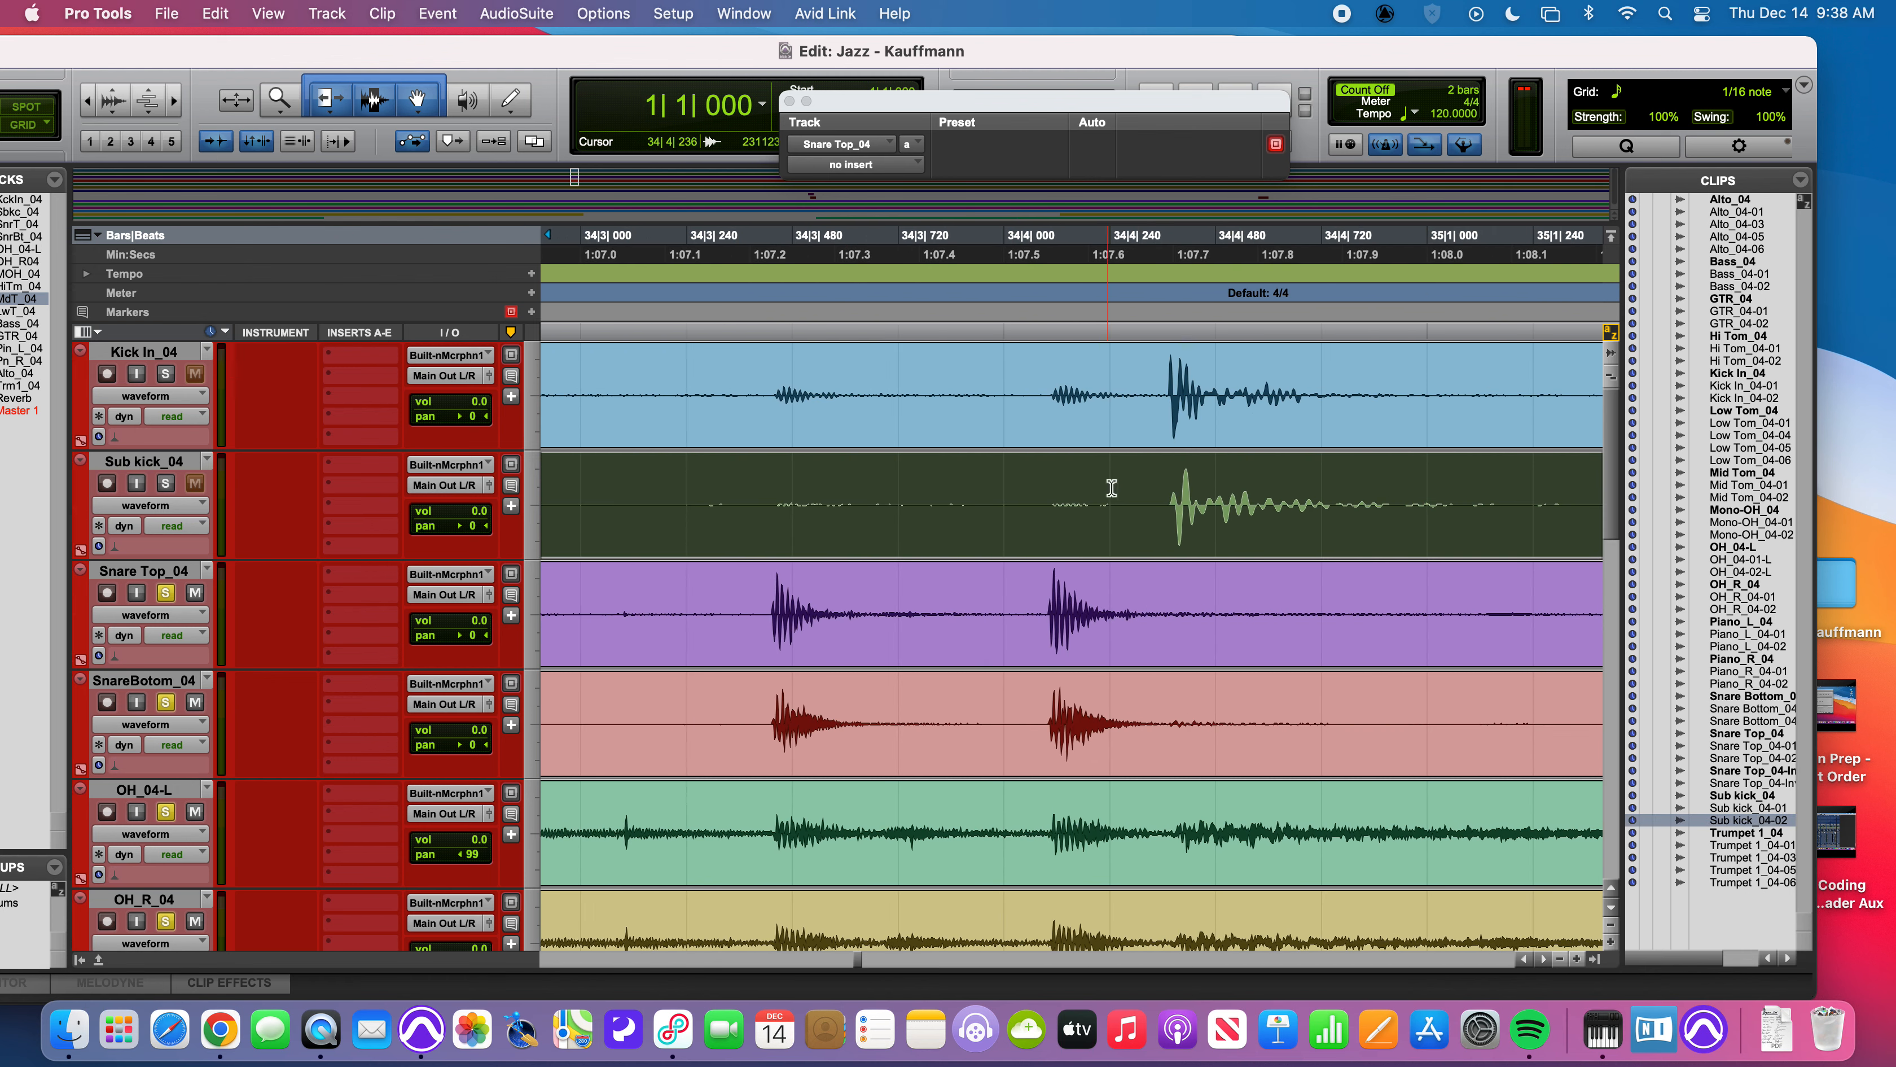
click(1165, 374)
click(1170, 373)
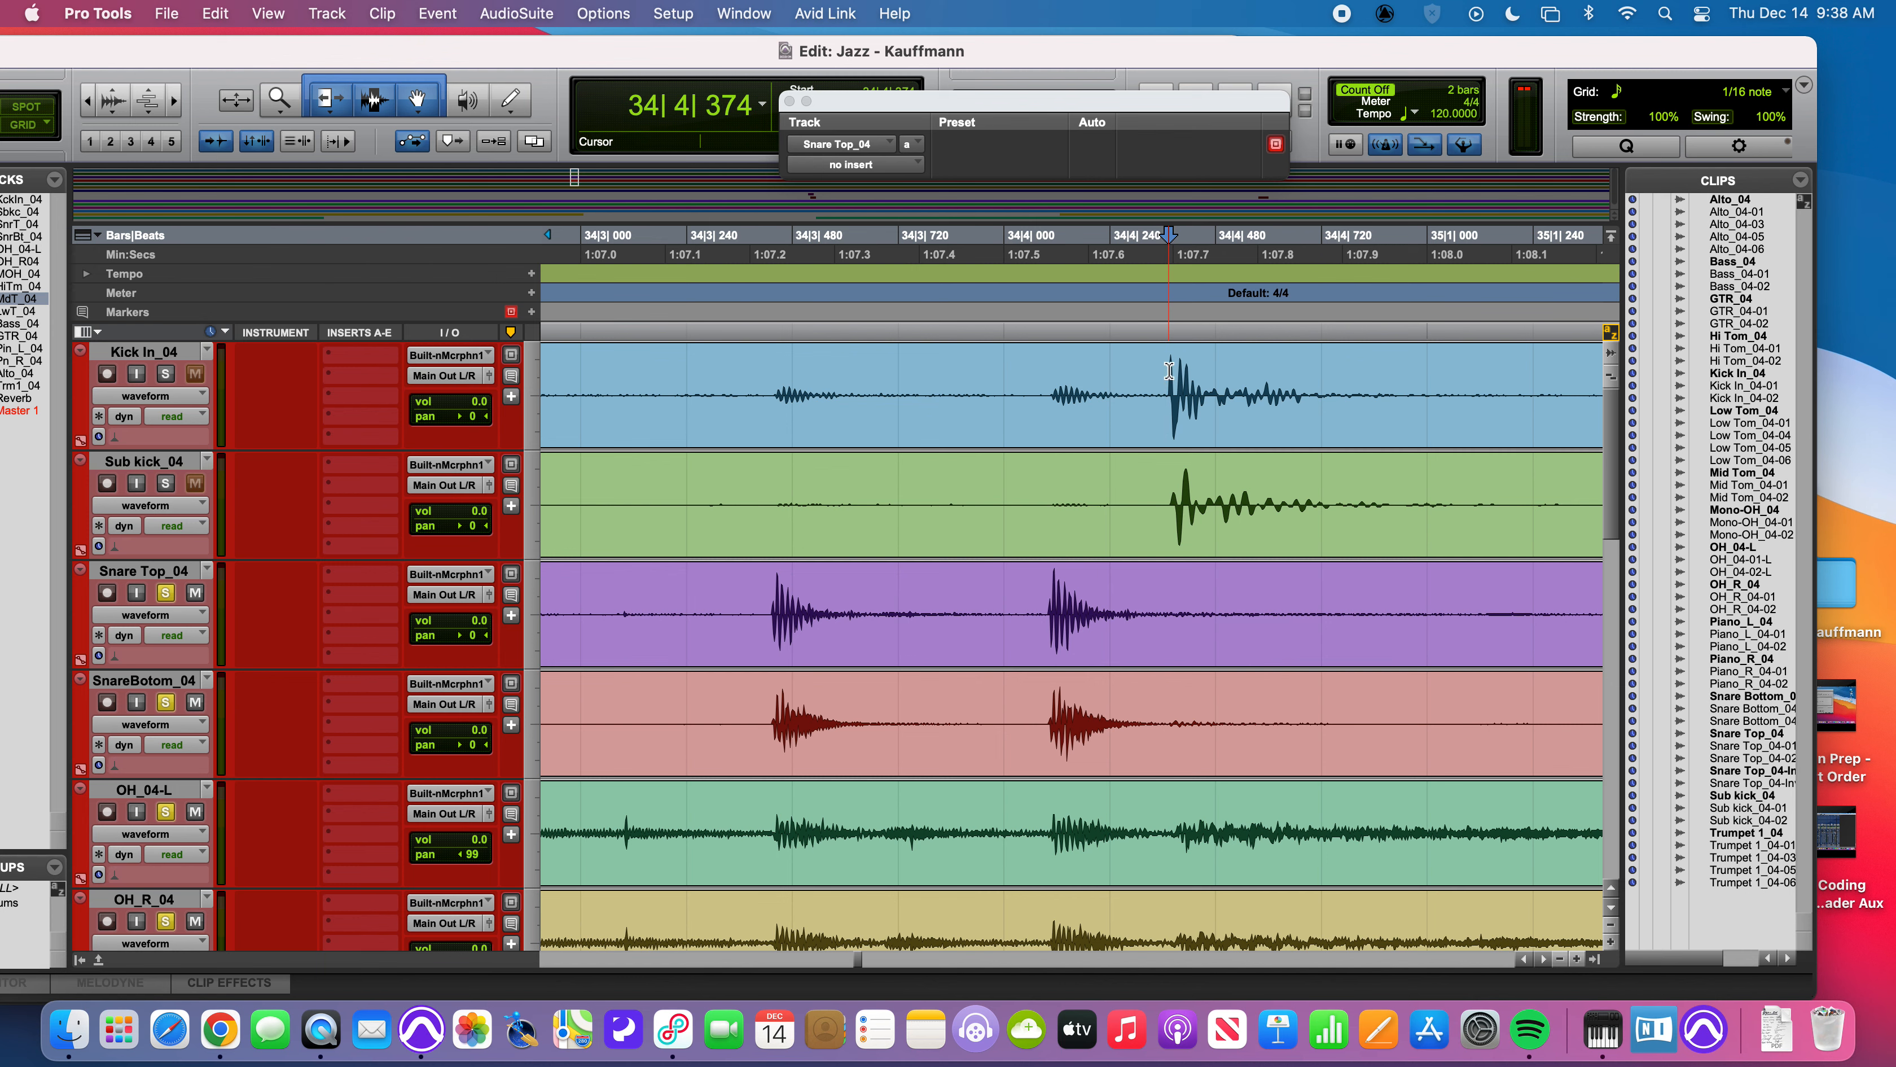
key(t)
key(t)
key(t)
key(t)
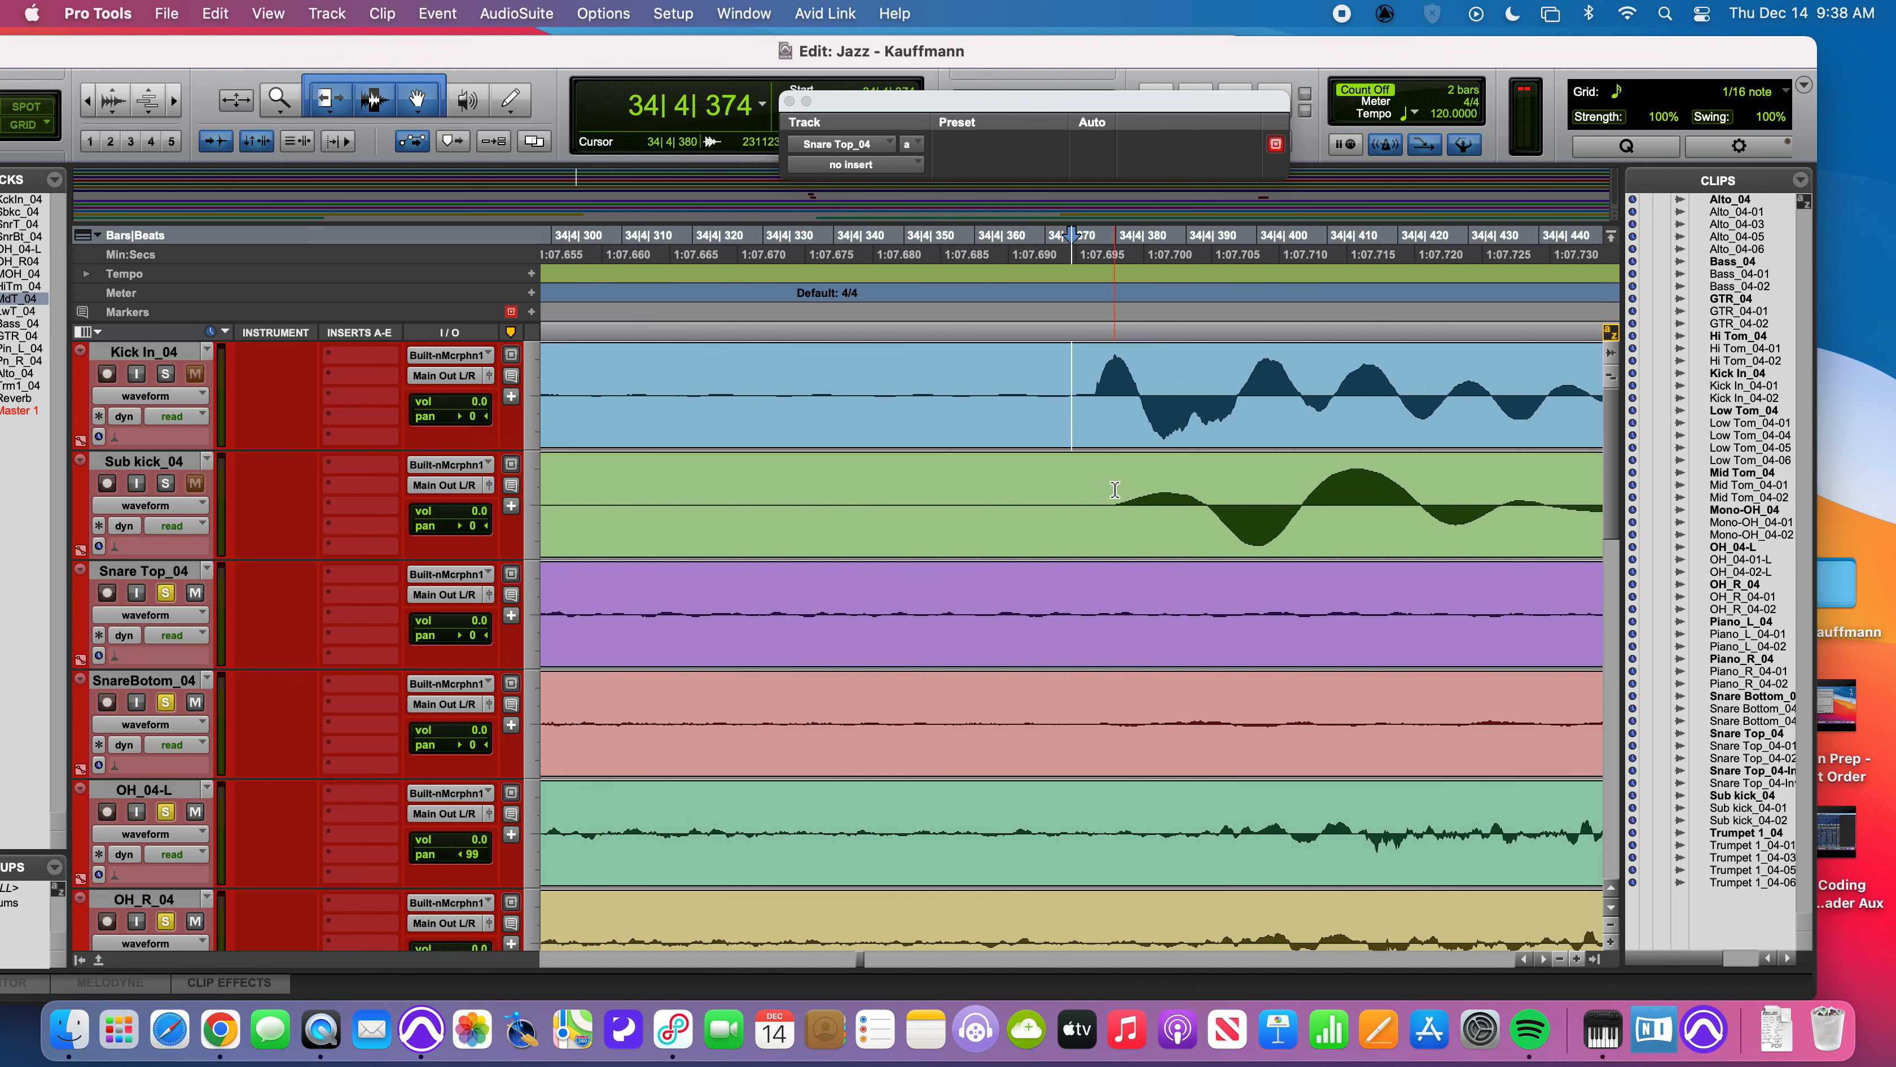
key(r)
key(r)
key(r)
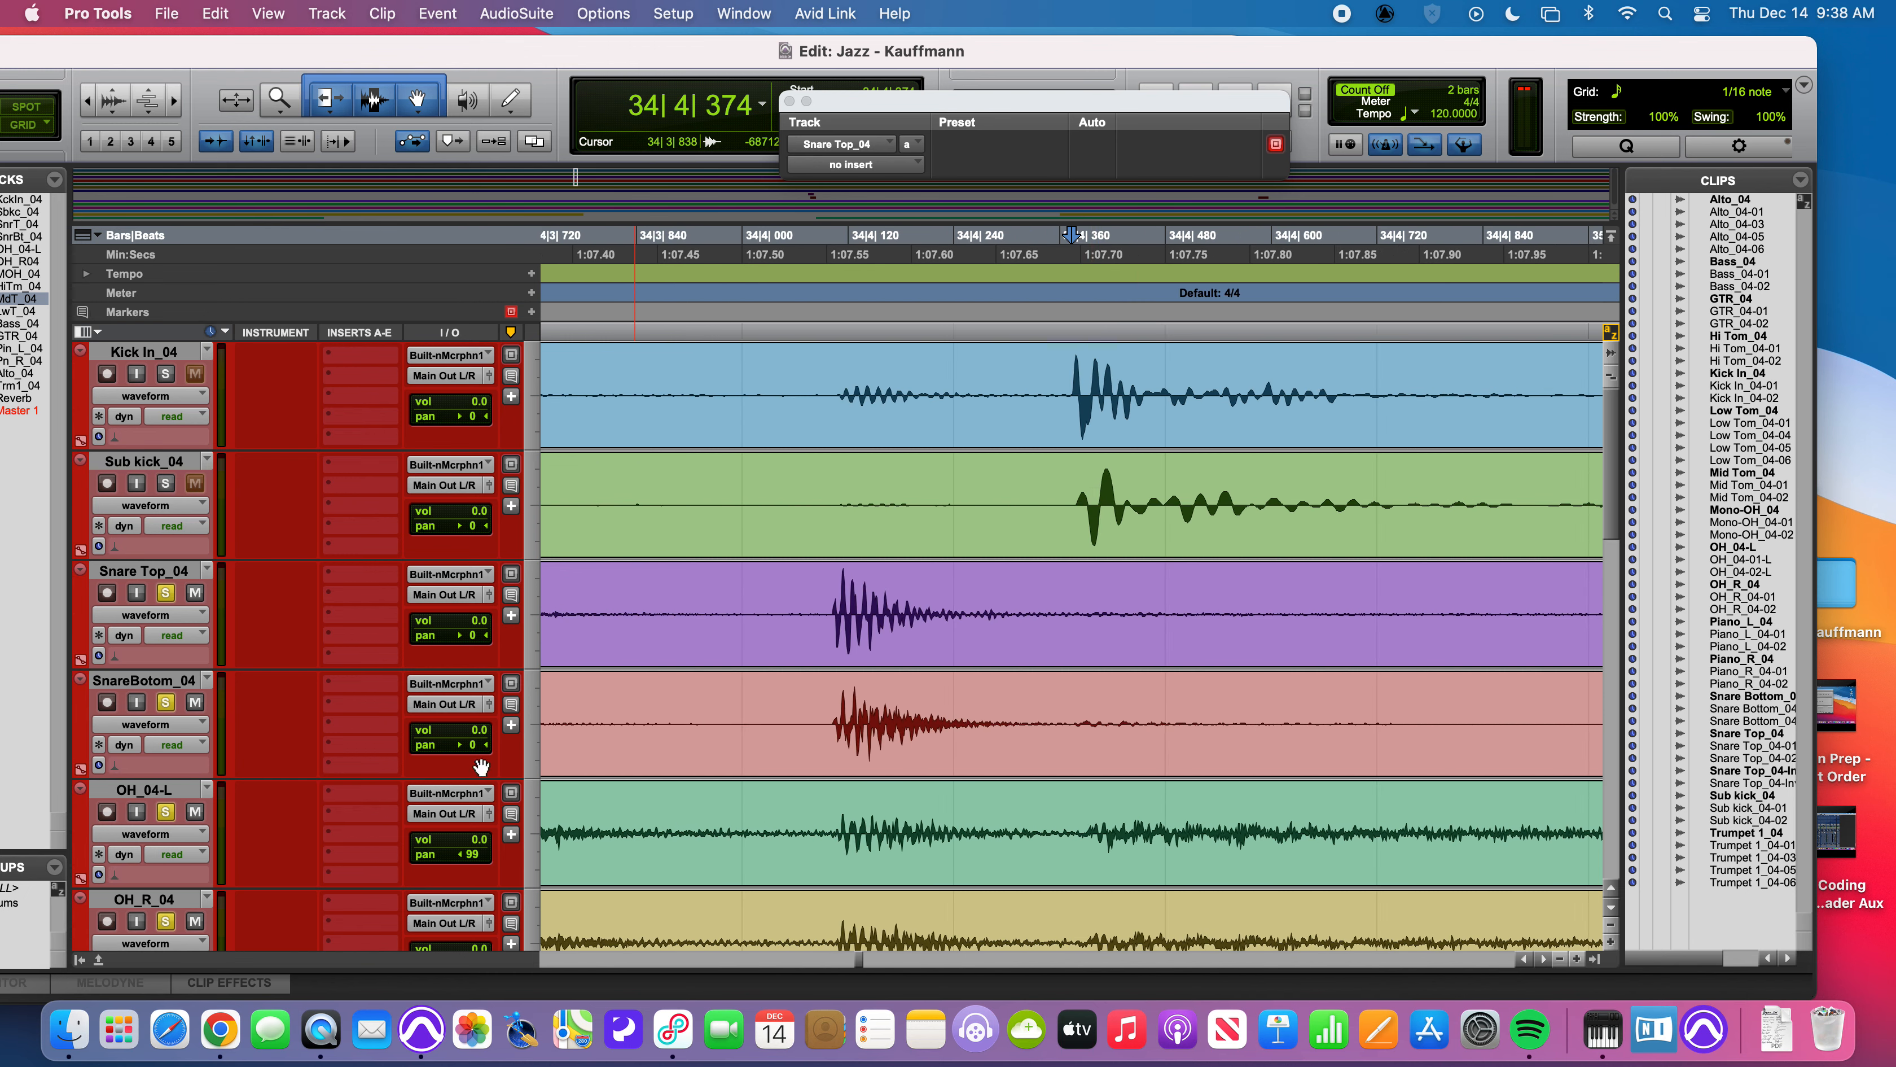
- Move the OH_04-L track directly below Sub kick_04 and compare it with the kick waveforms near 34|4|374
drag(162, 790, 163, 572)
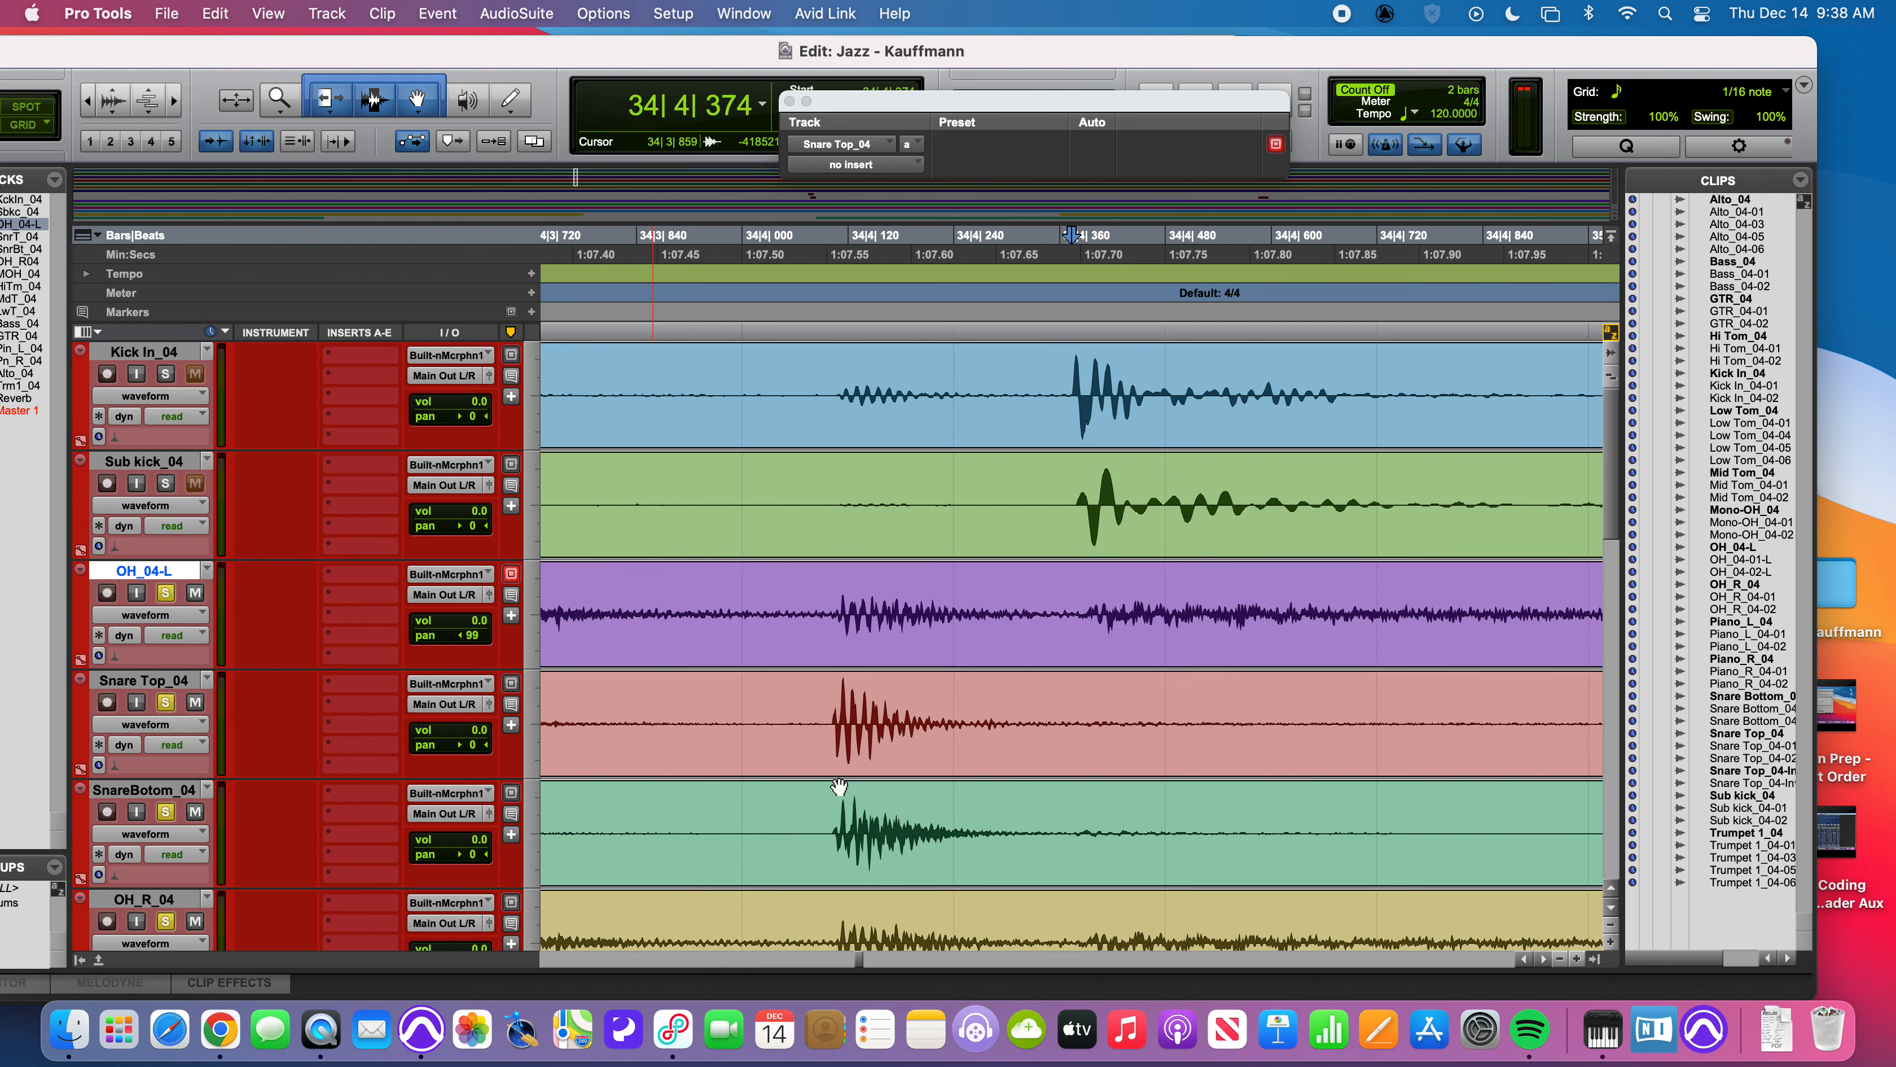
key(t)
key(t)
key(t)
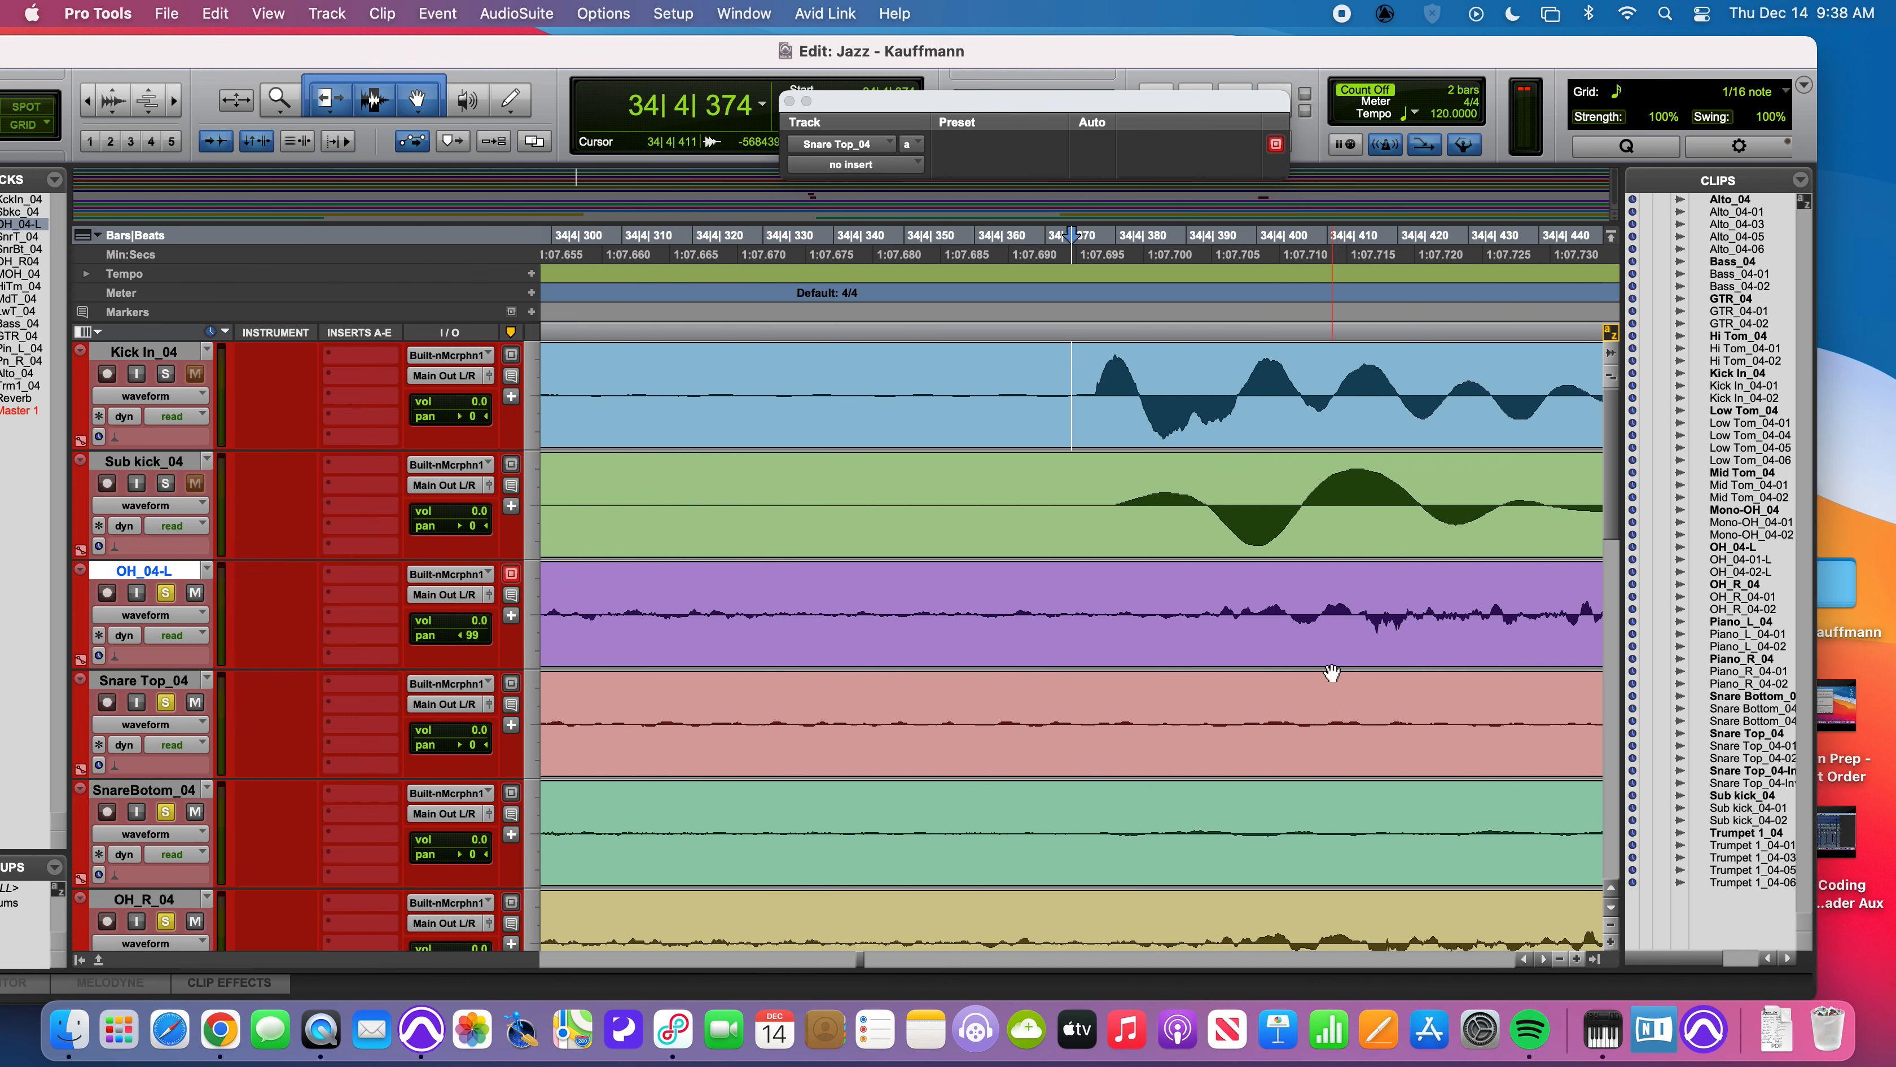
key(t)
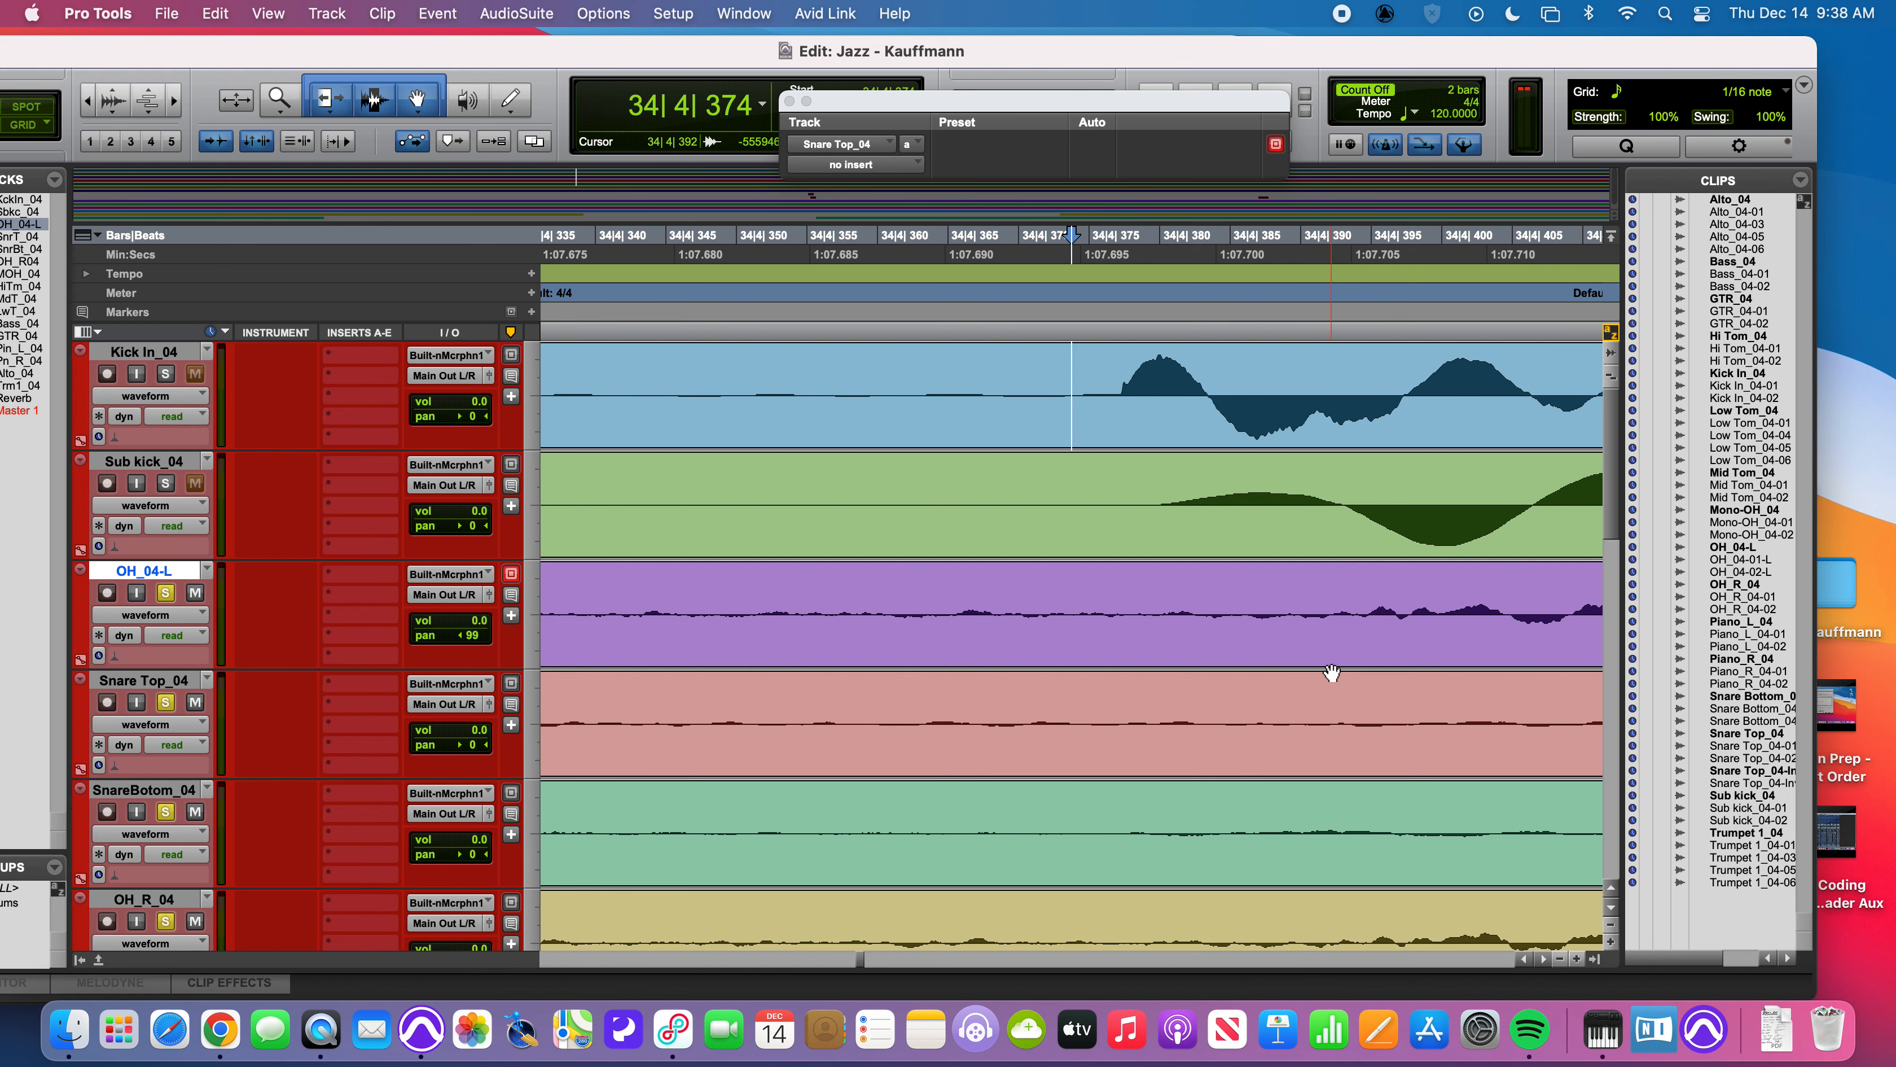
key(r)
key(r)
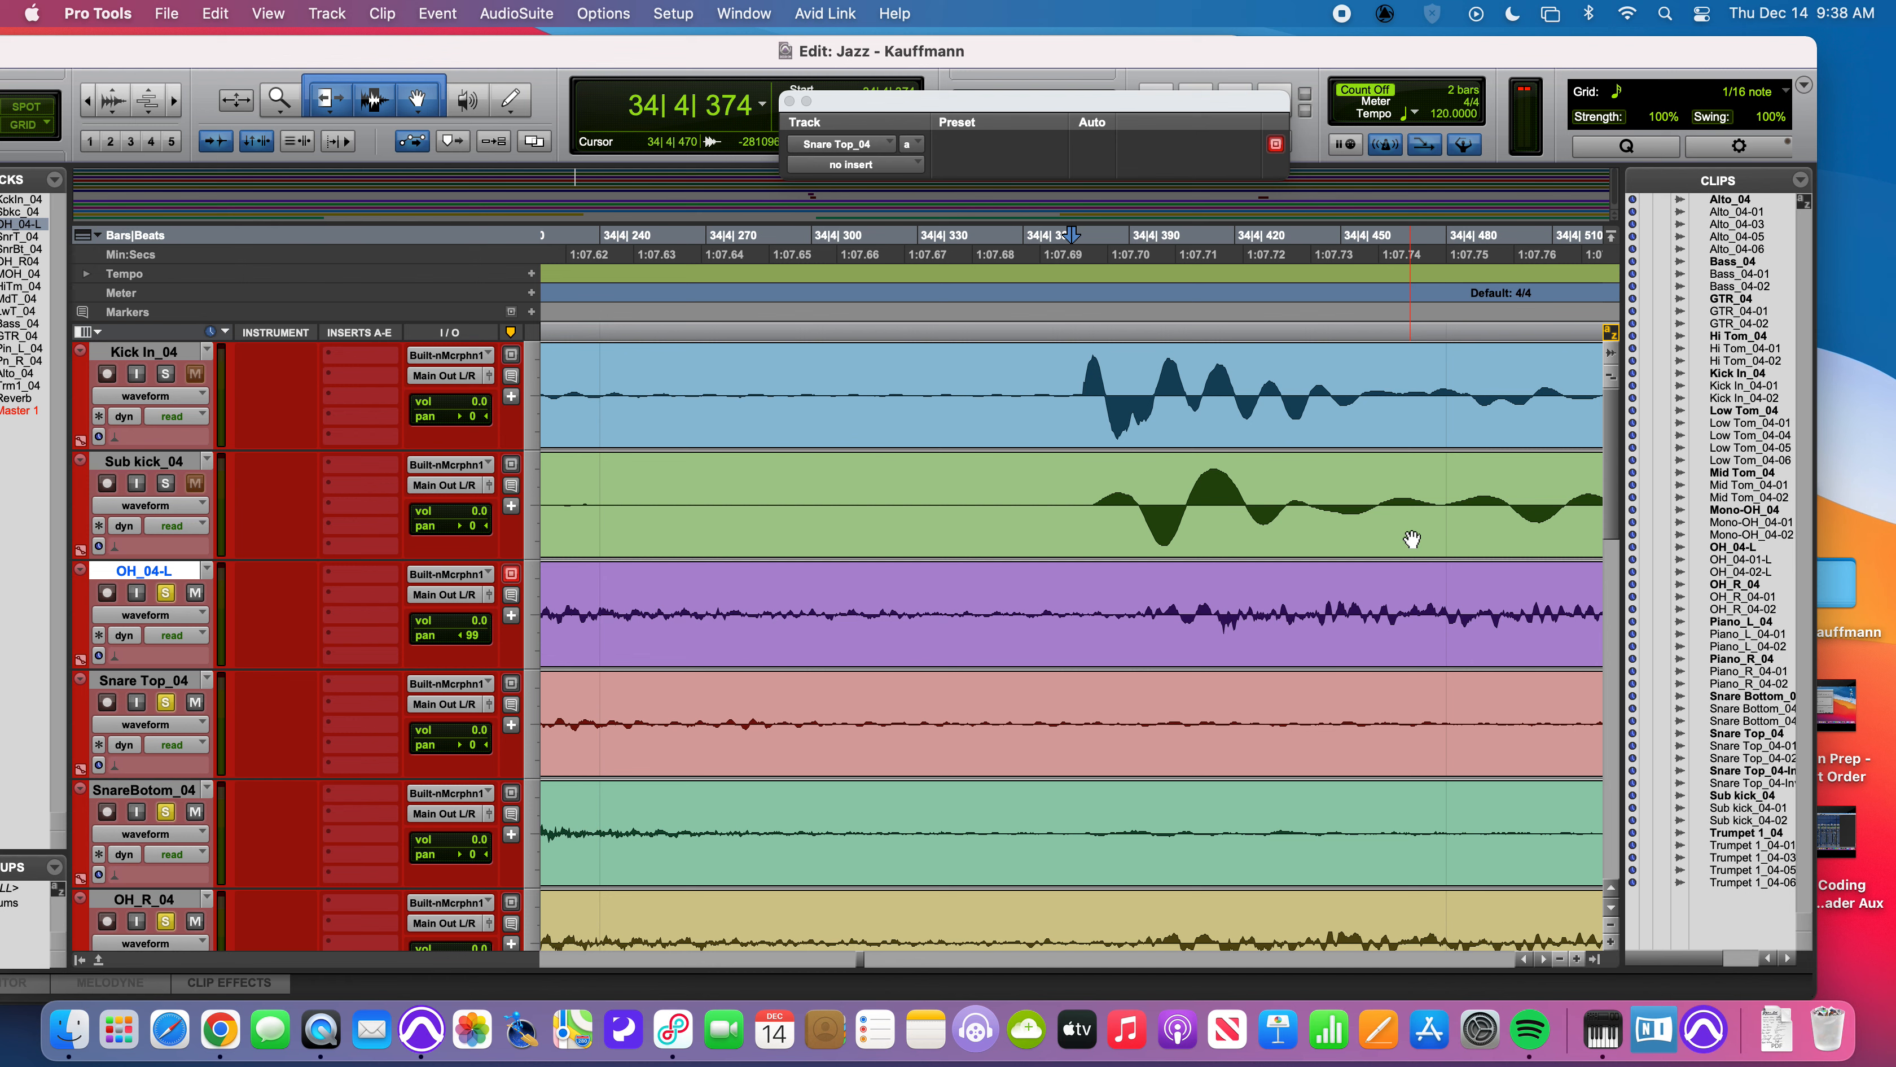
- Compare the Kick In waveform with OH_04-L and the snare tracks up close at the snare hit near 34|4|116
scroll(1412, 538, left, 5)
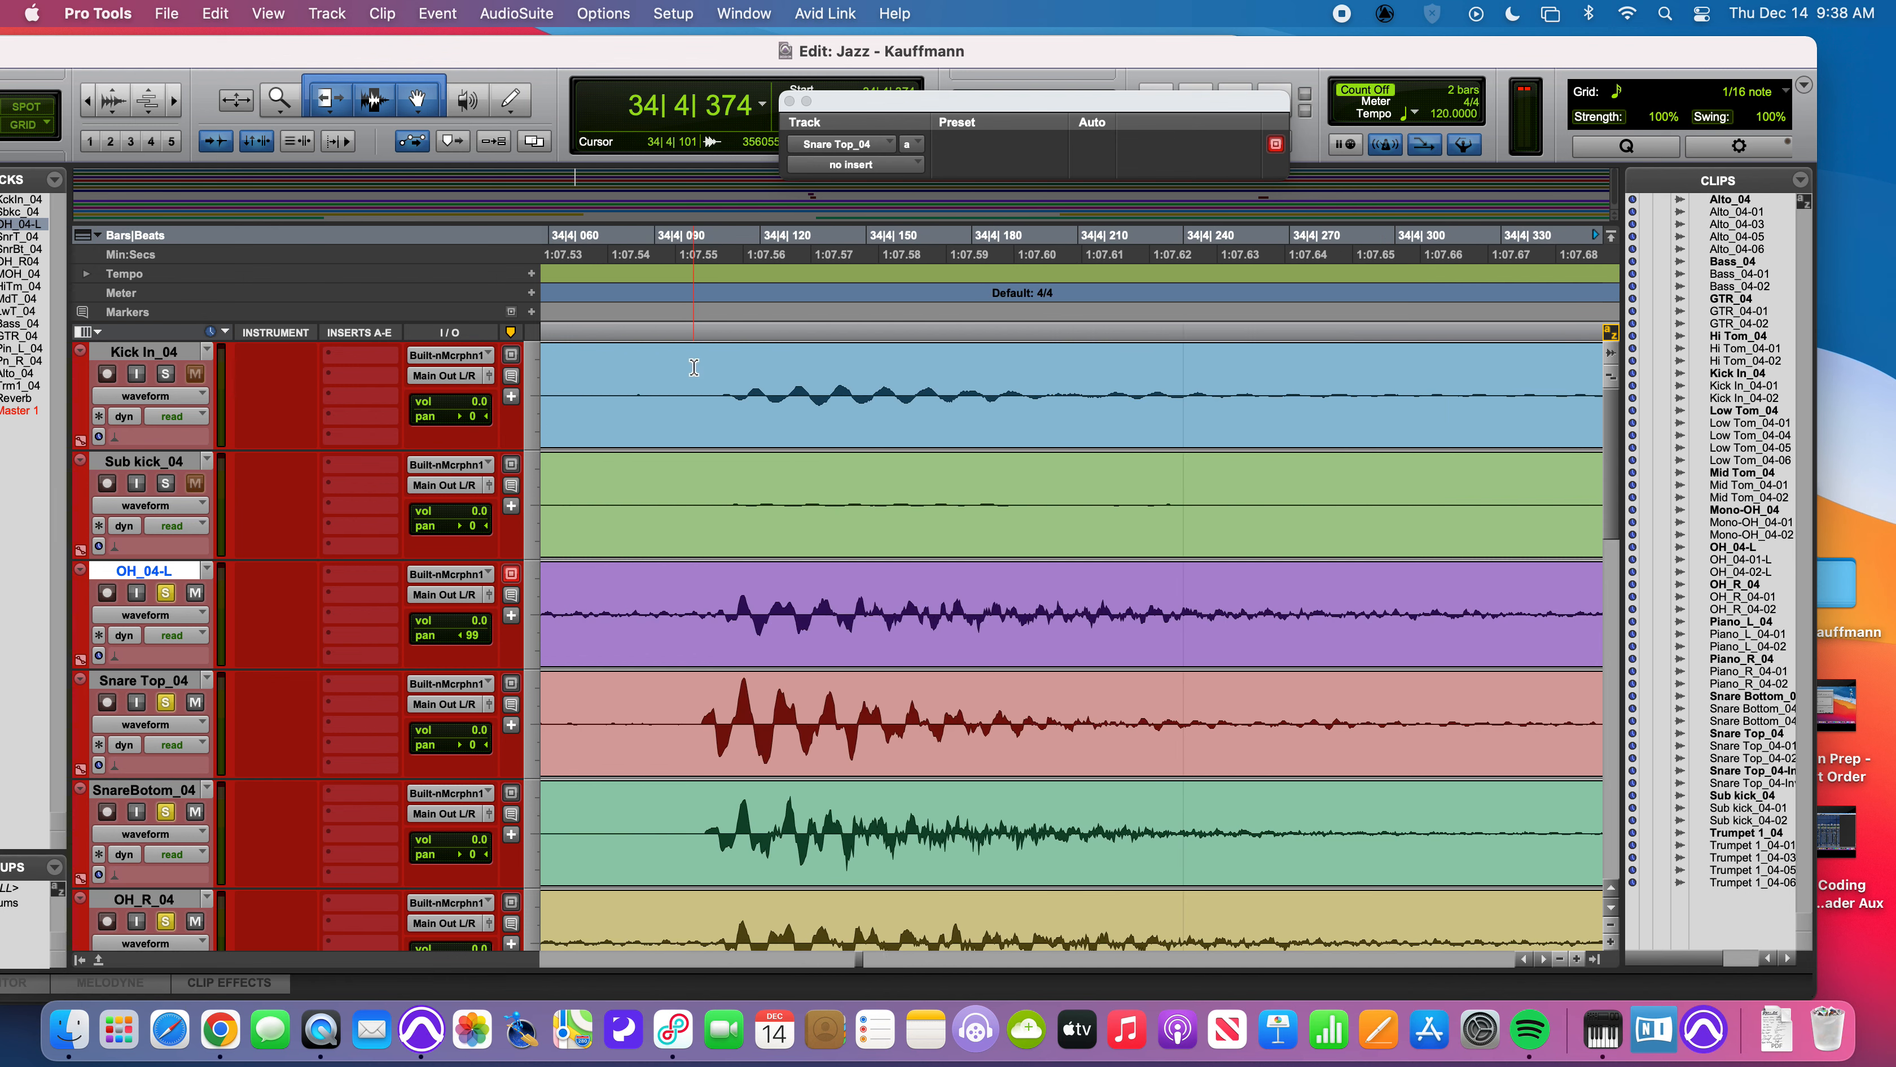
click(729, 369)
click(745, 367)
key(t)
key(t)
key(t)
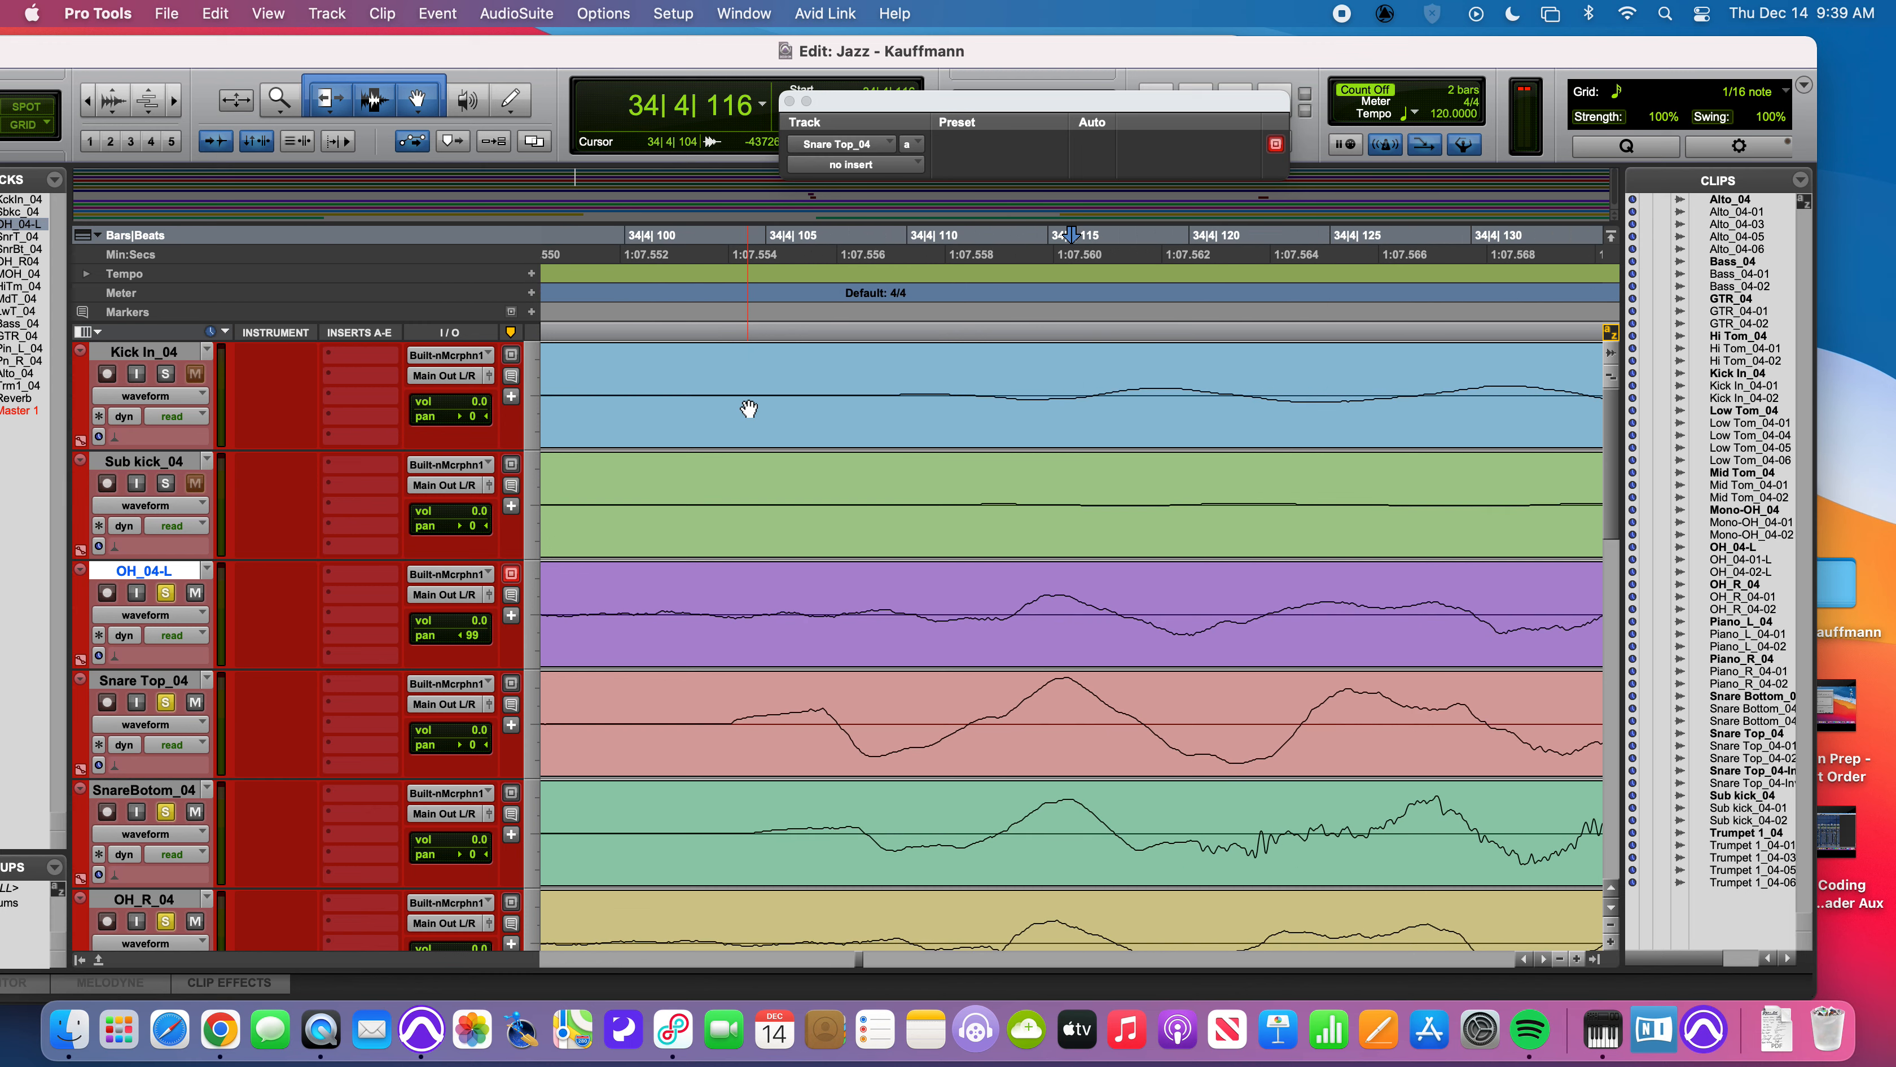
key(r)
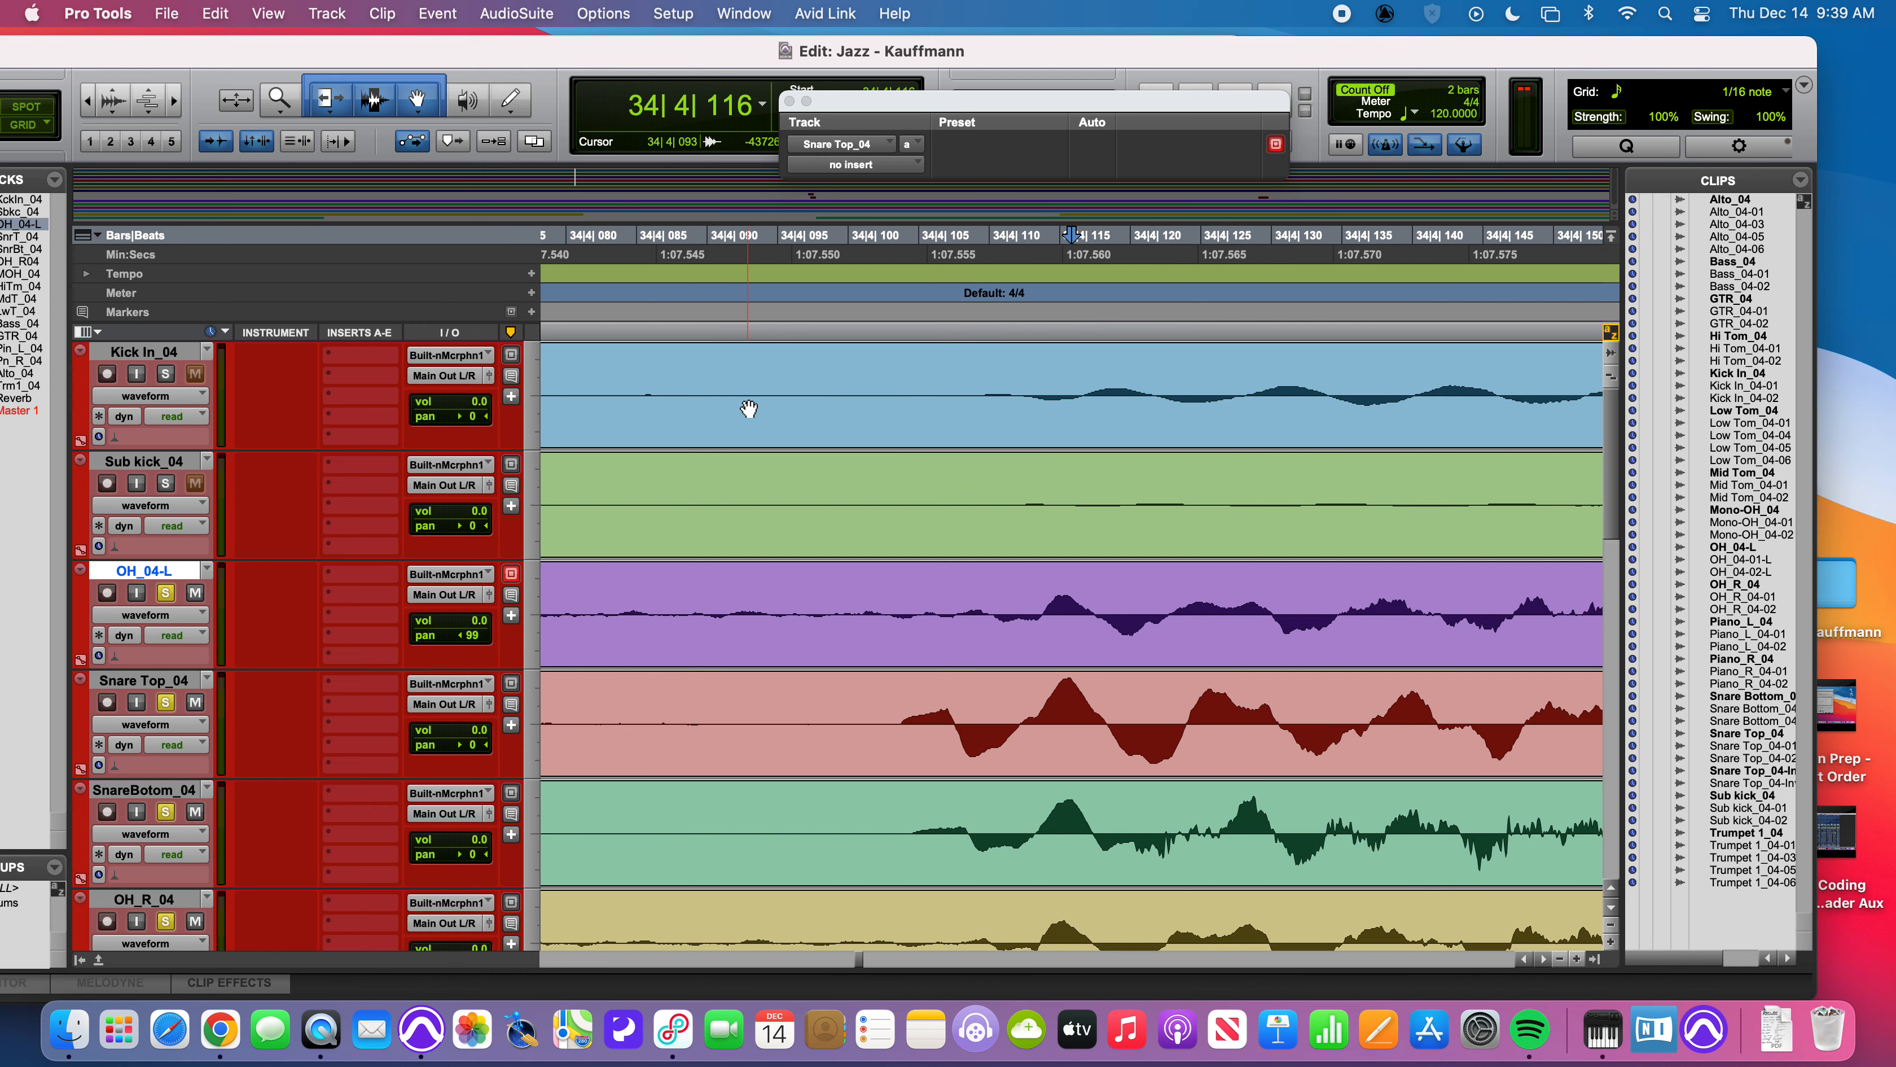
- Insert the EQ3 1-Band (mono) plug-in on the Kick In_04 track
click(1123, 420)
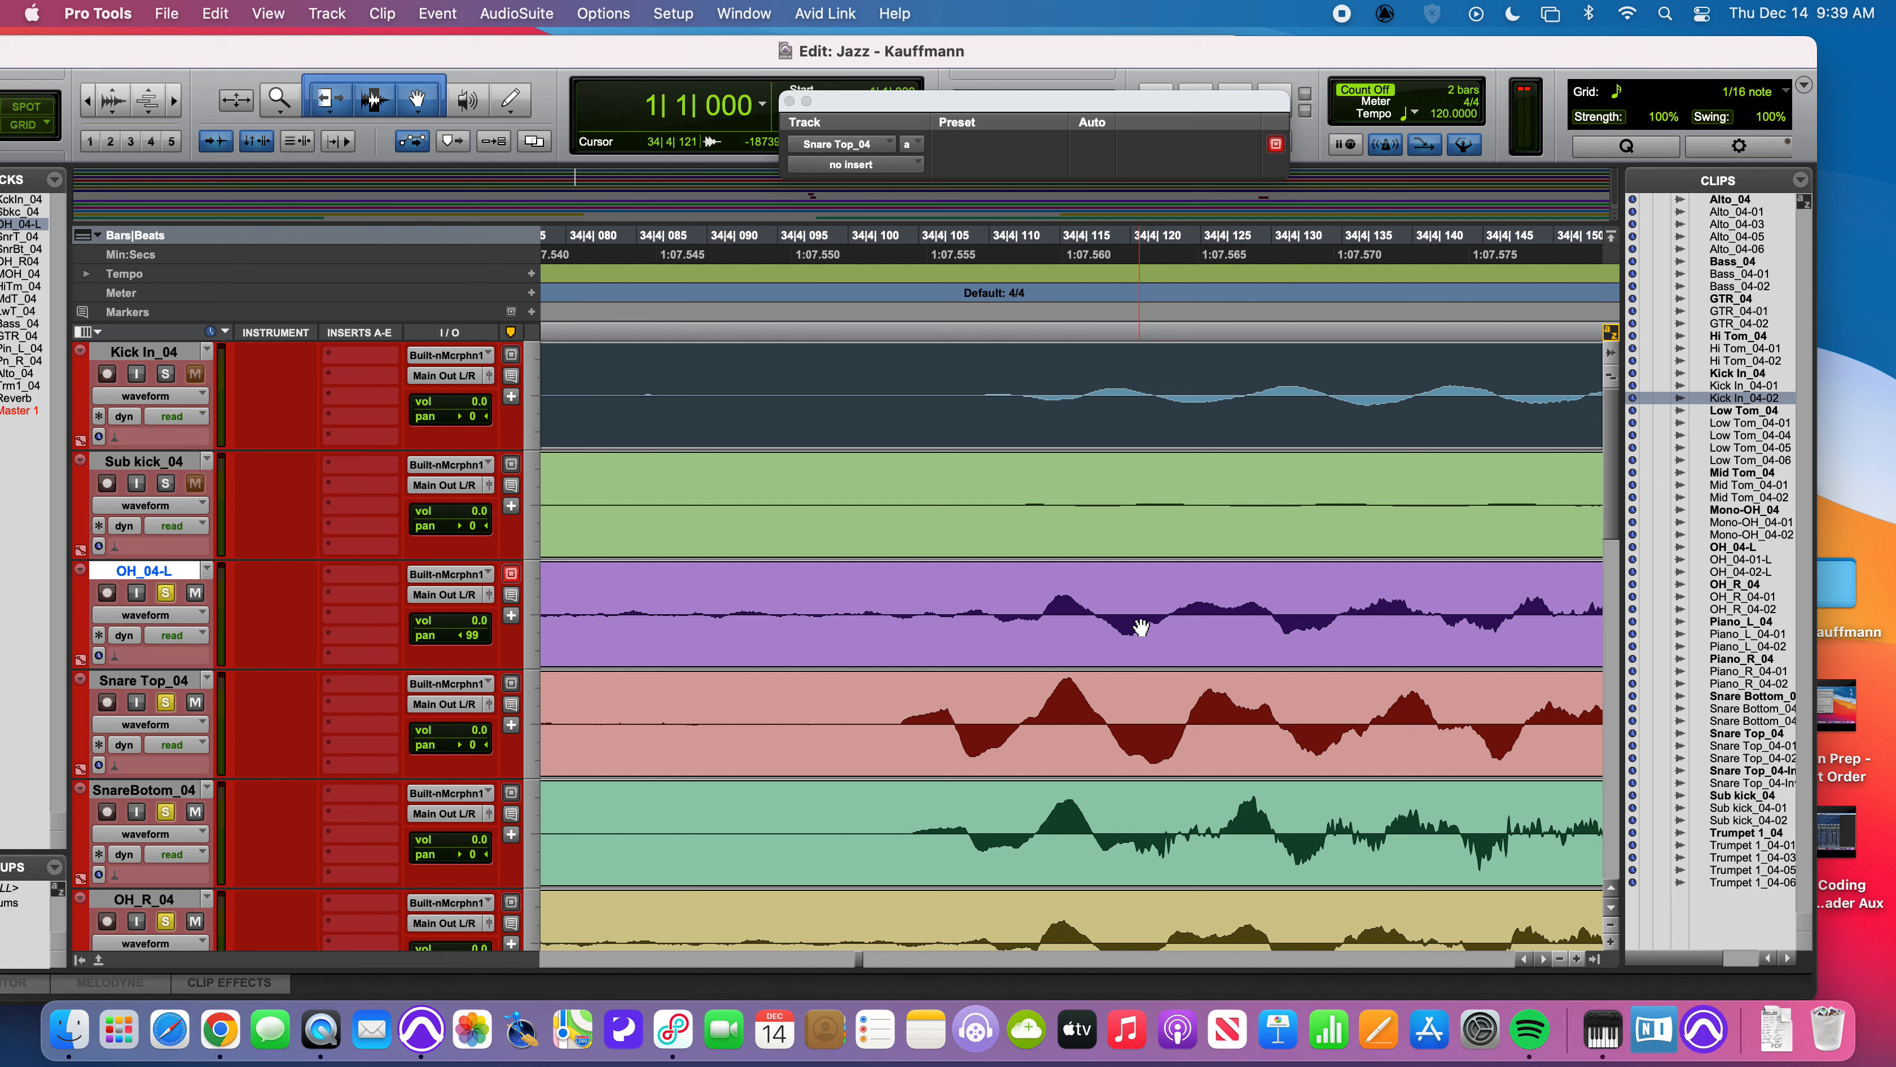
click(180, 356)
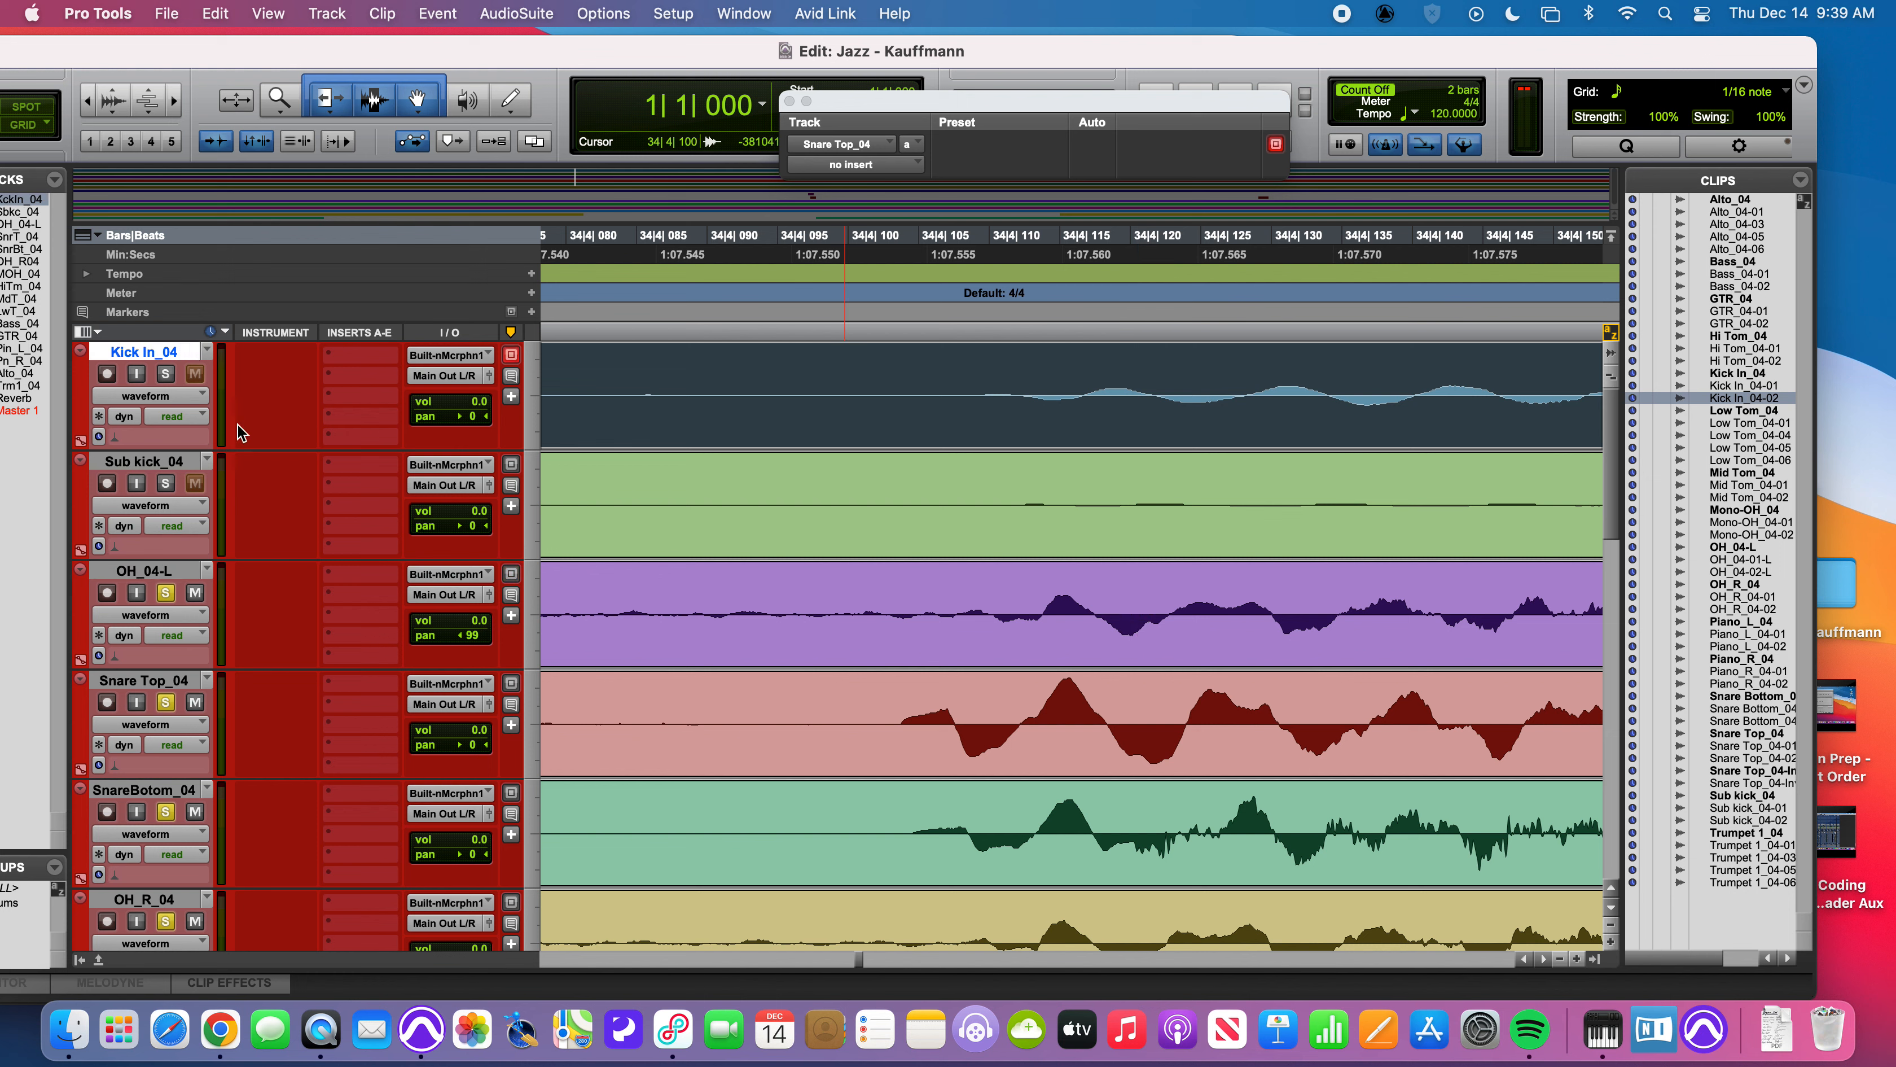
click(329, 374)
mouse_move(448, 356)
mouse_move(593, 358)
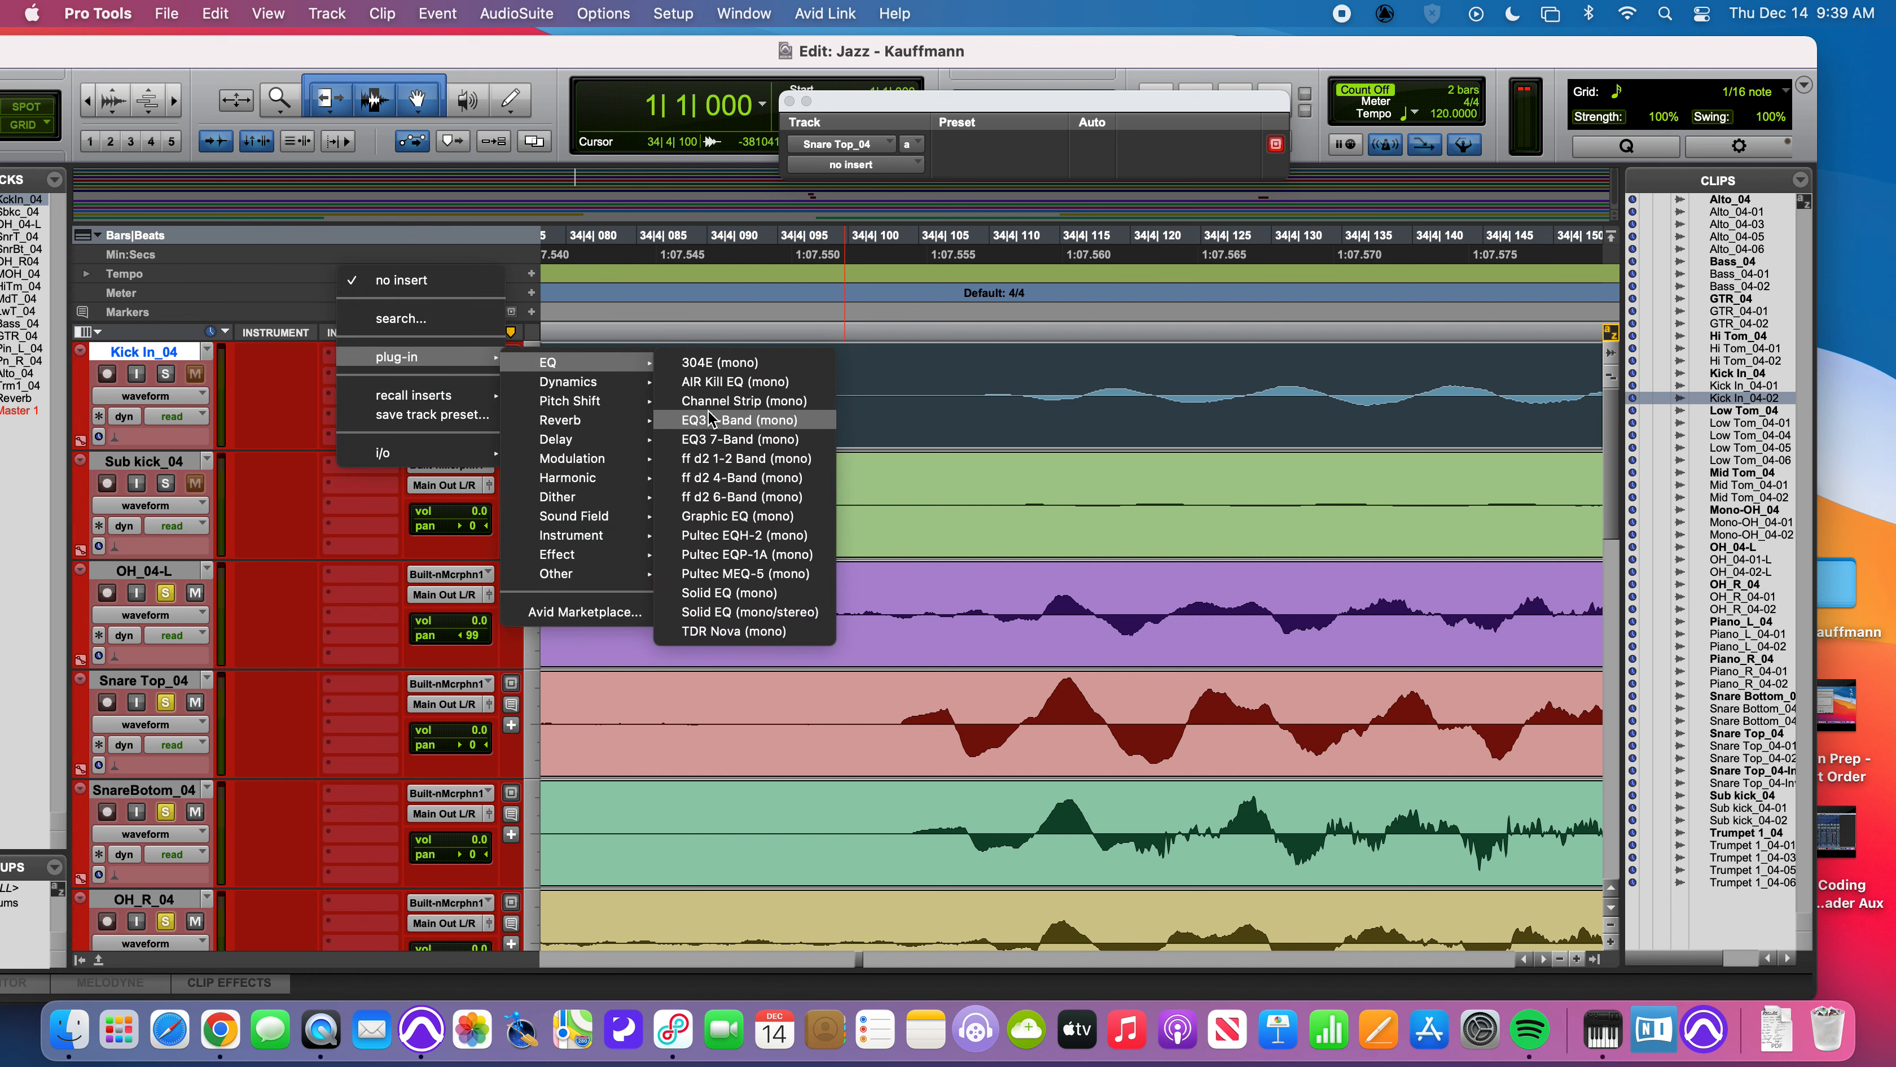
click(723, 420)
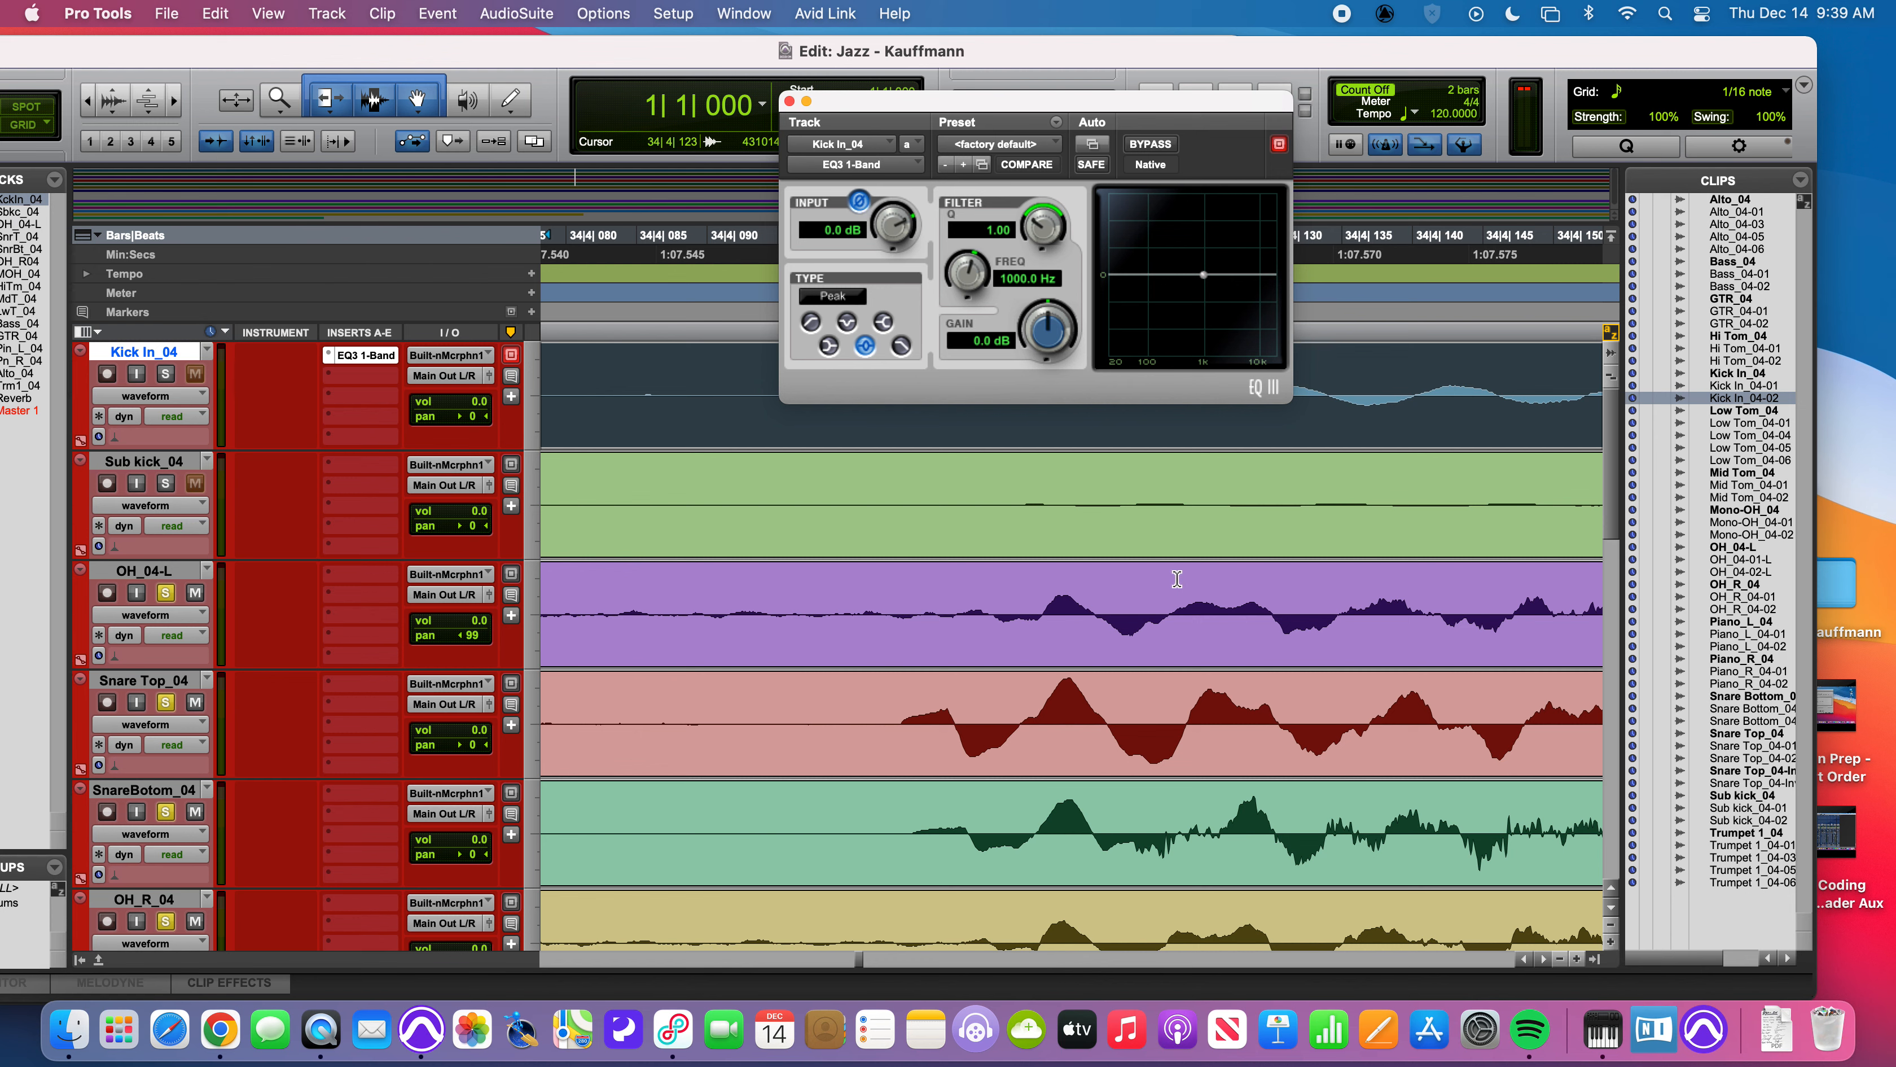
- Move the EQ window clear of the waveforms and audition the kick hit from 34|4|366 to 34|4|919, selected across Kick In_04 and Sub kick_04
key(r)
key(r)
key(r)
key(r)
key(r)
key(r)
key(r)
key(r)
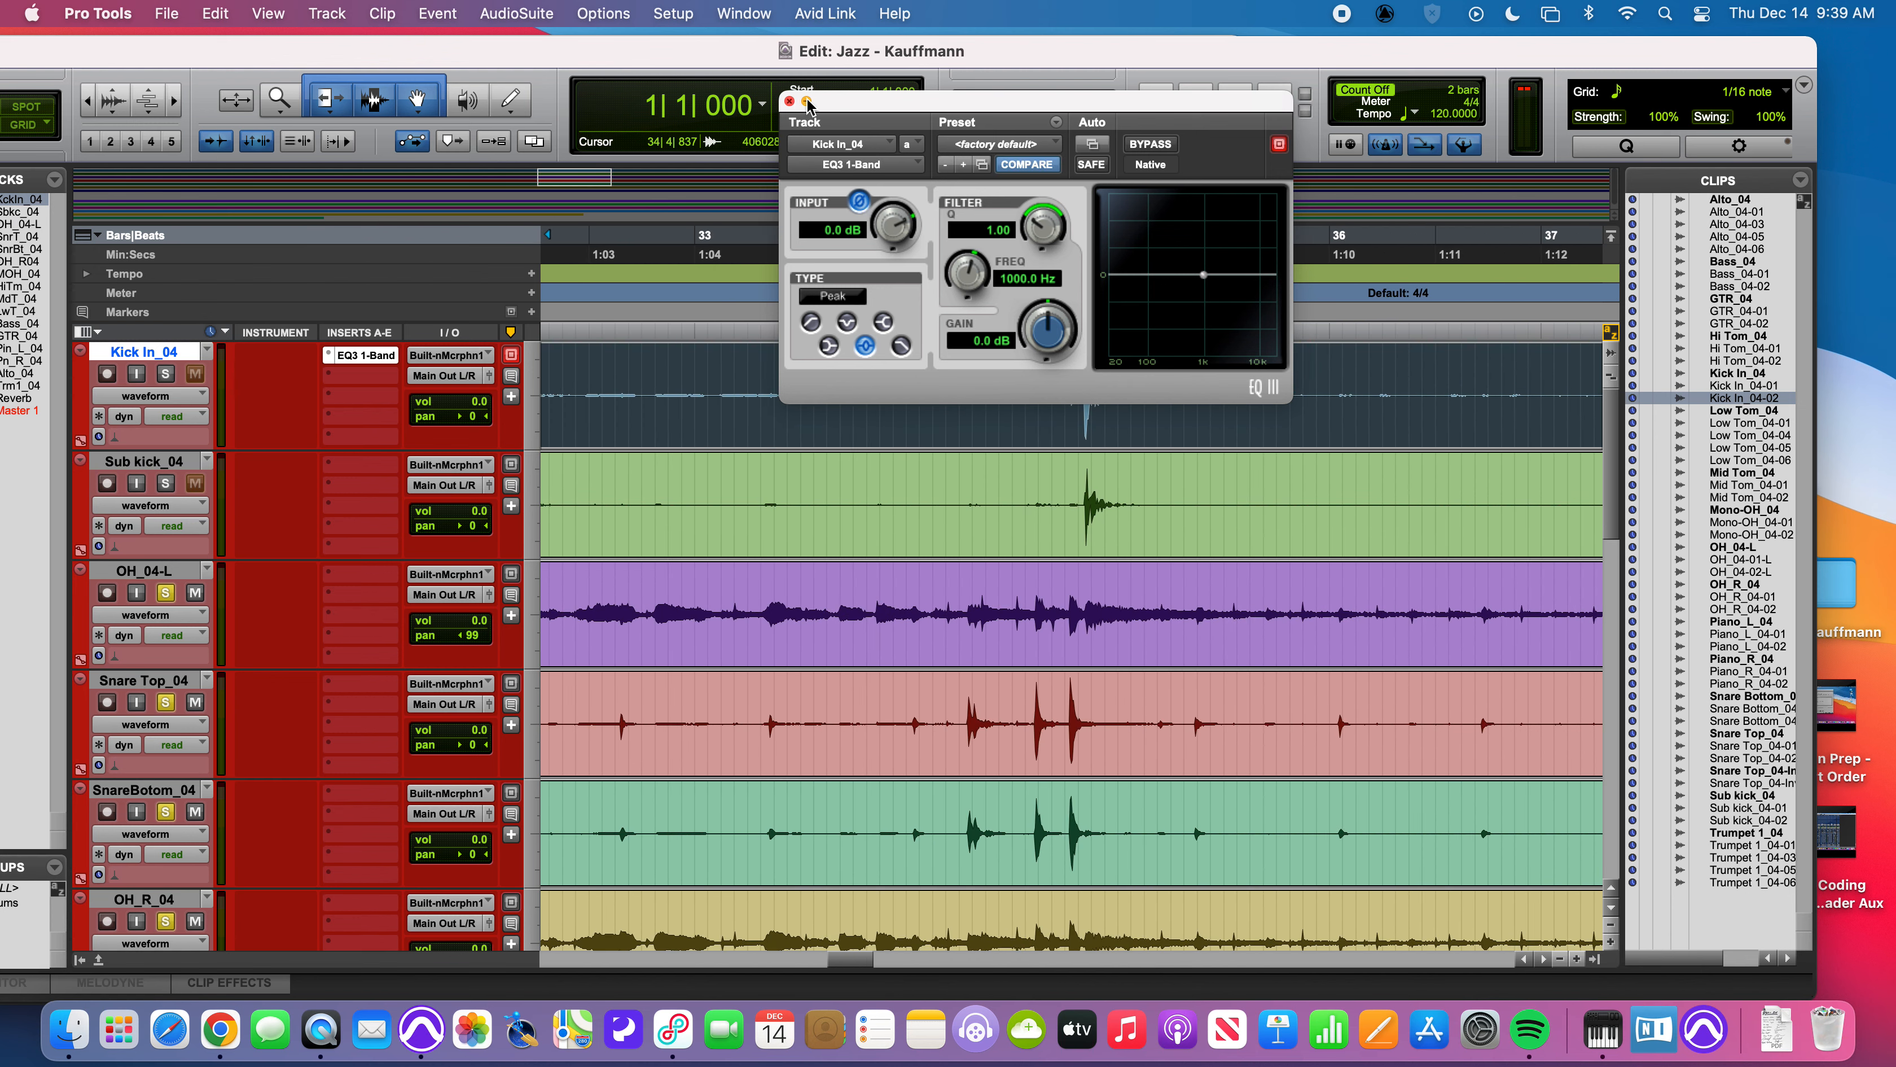
drag(868, 112, 1506, 443)
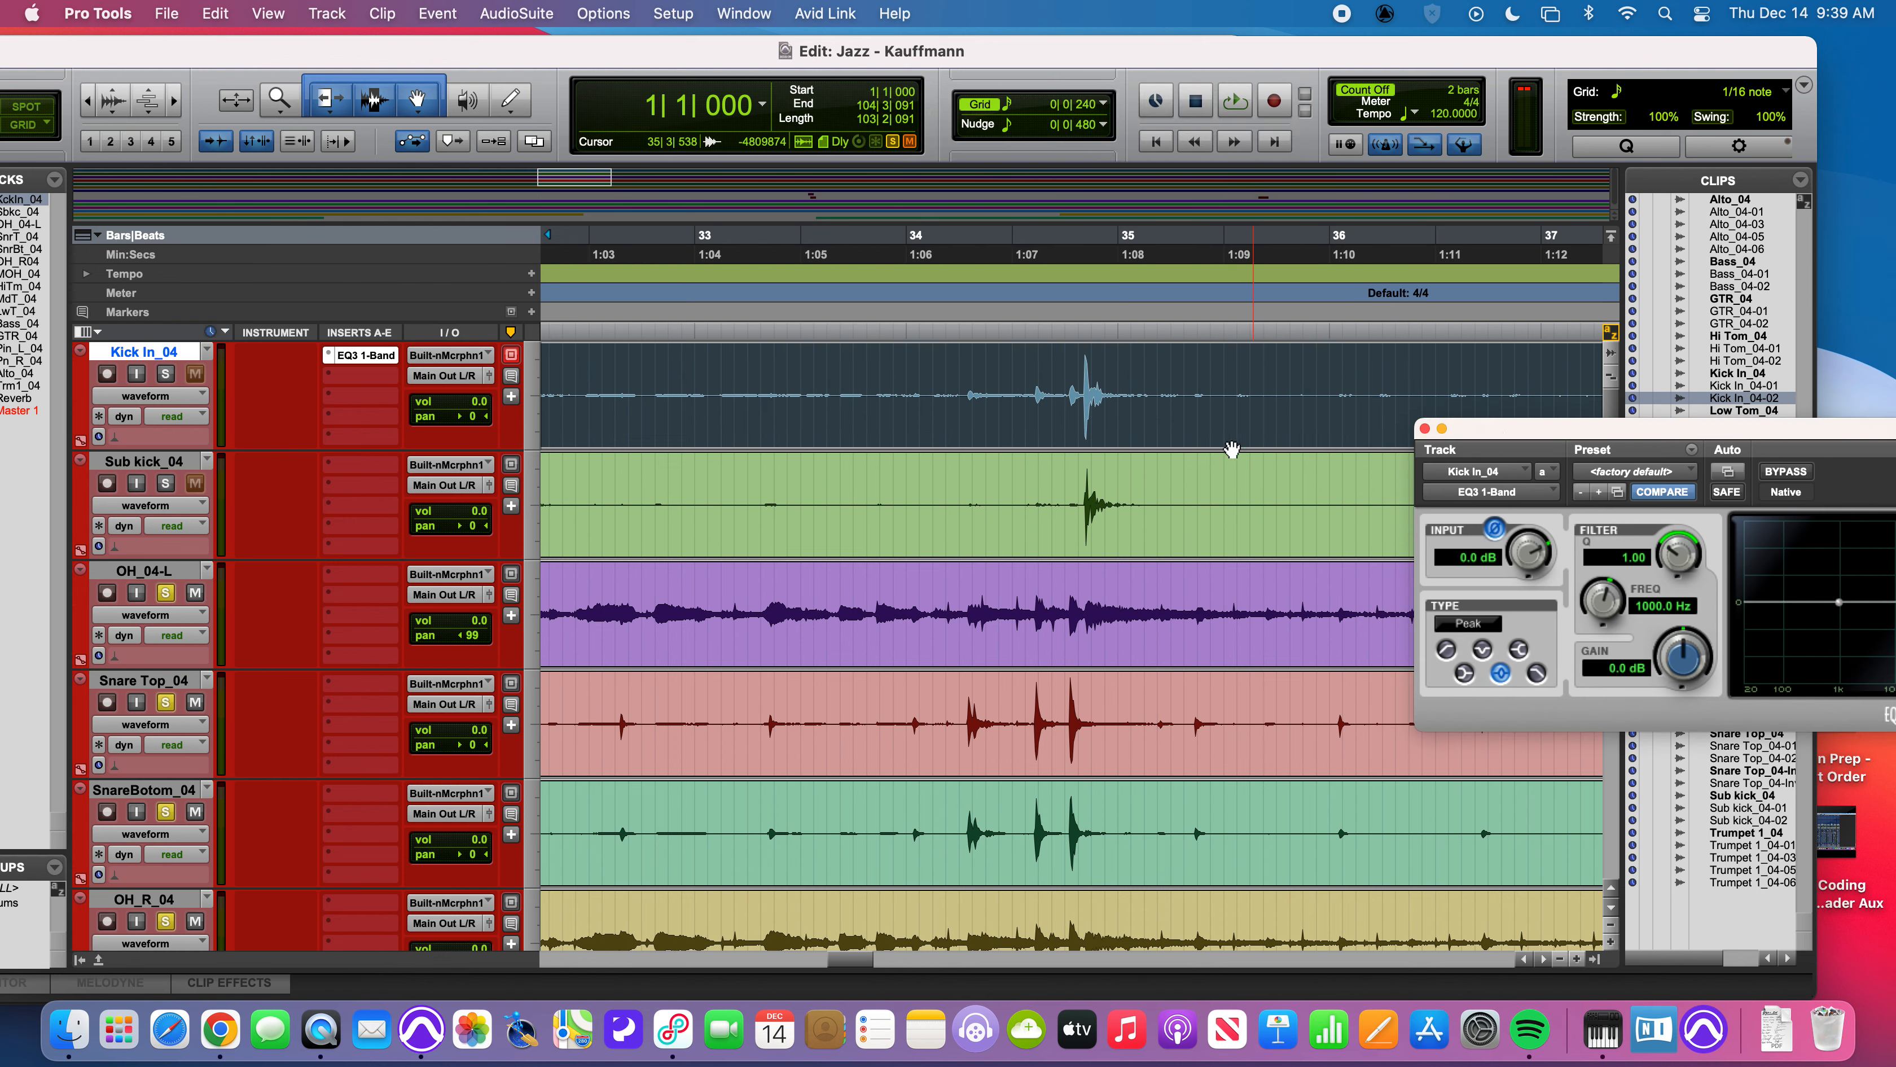
drag(1090, 364, 1113, 482)
key(space)
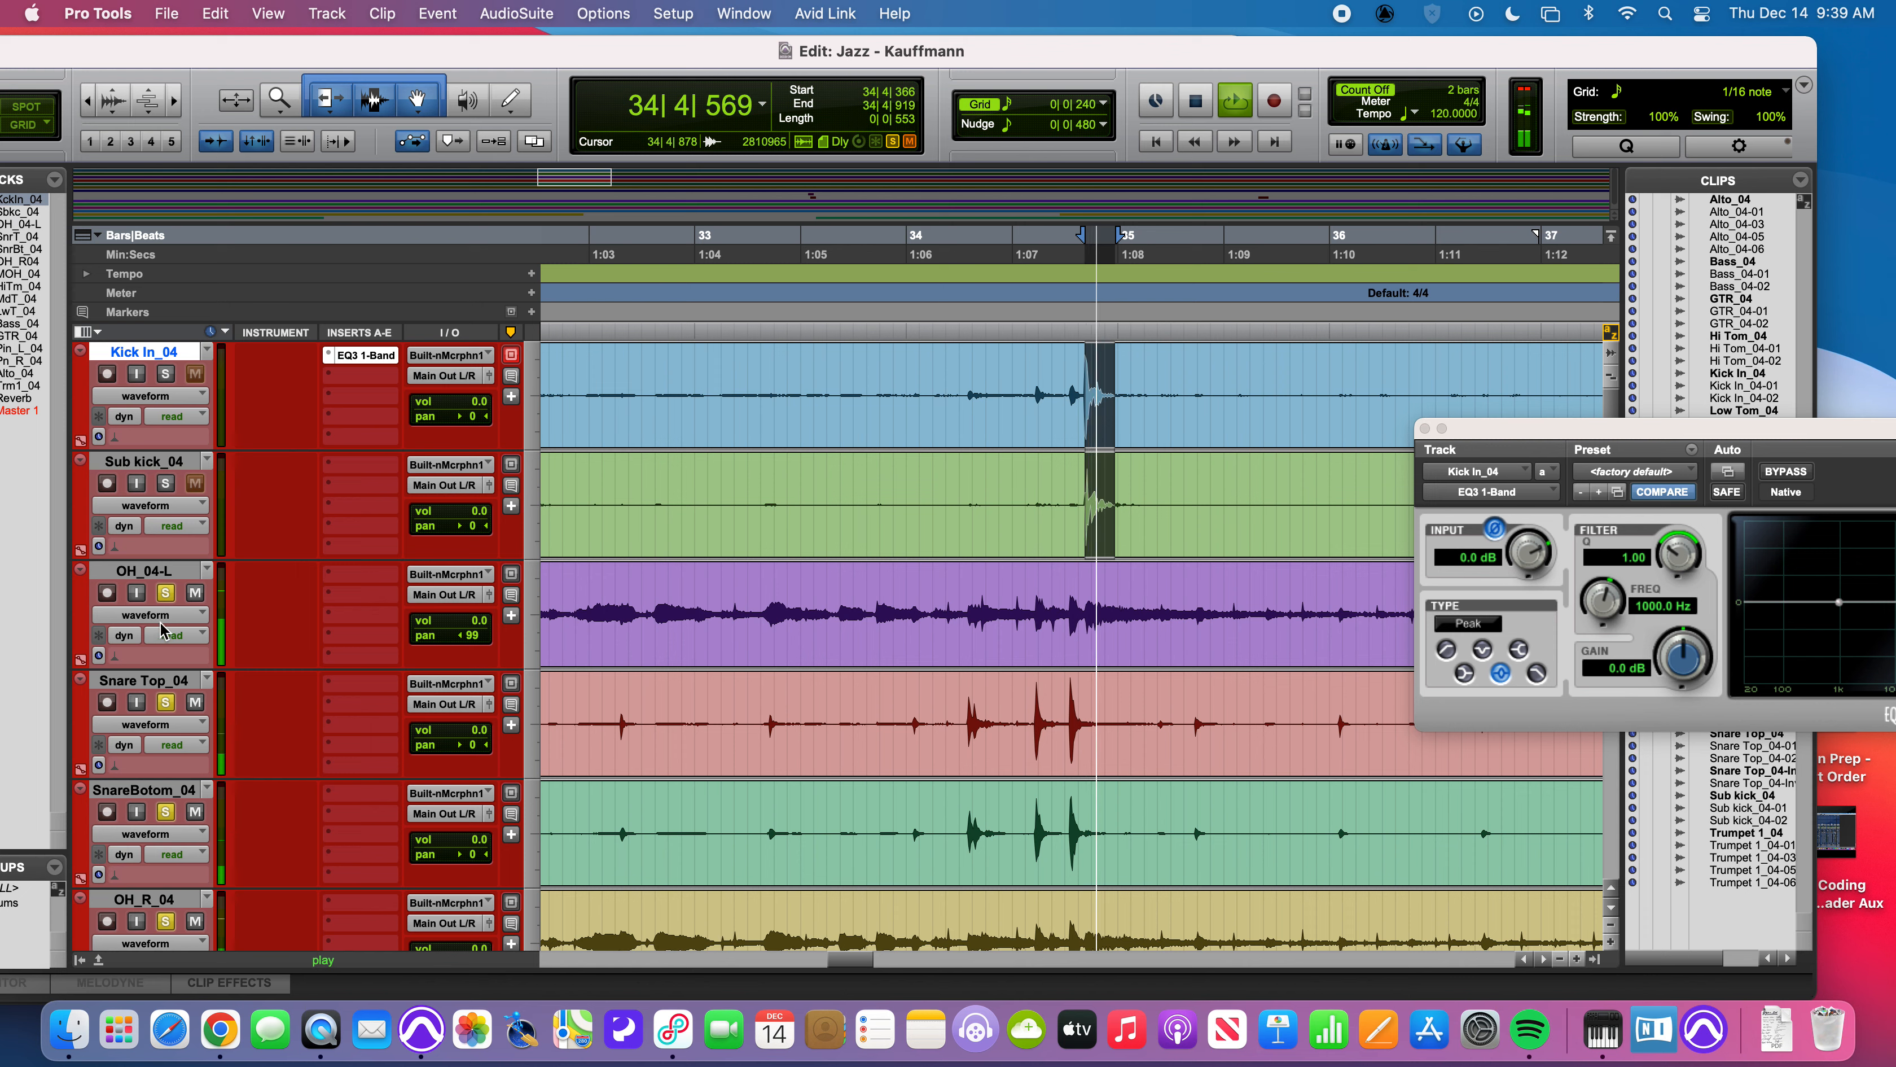
key(space)
- Switch the solo from the snare and overhead tracks to Kick In_04, and move OH_04-L back below SnareBotom_04
click(166, 702)
click(166, 813)
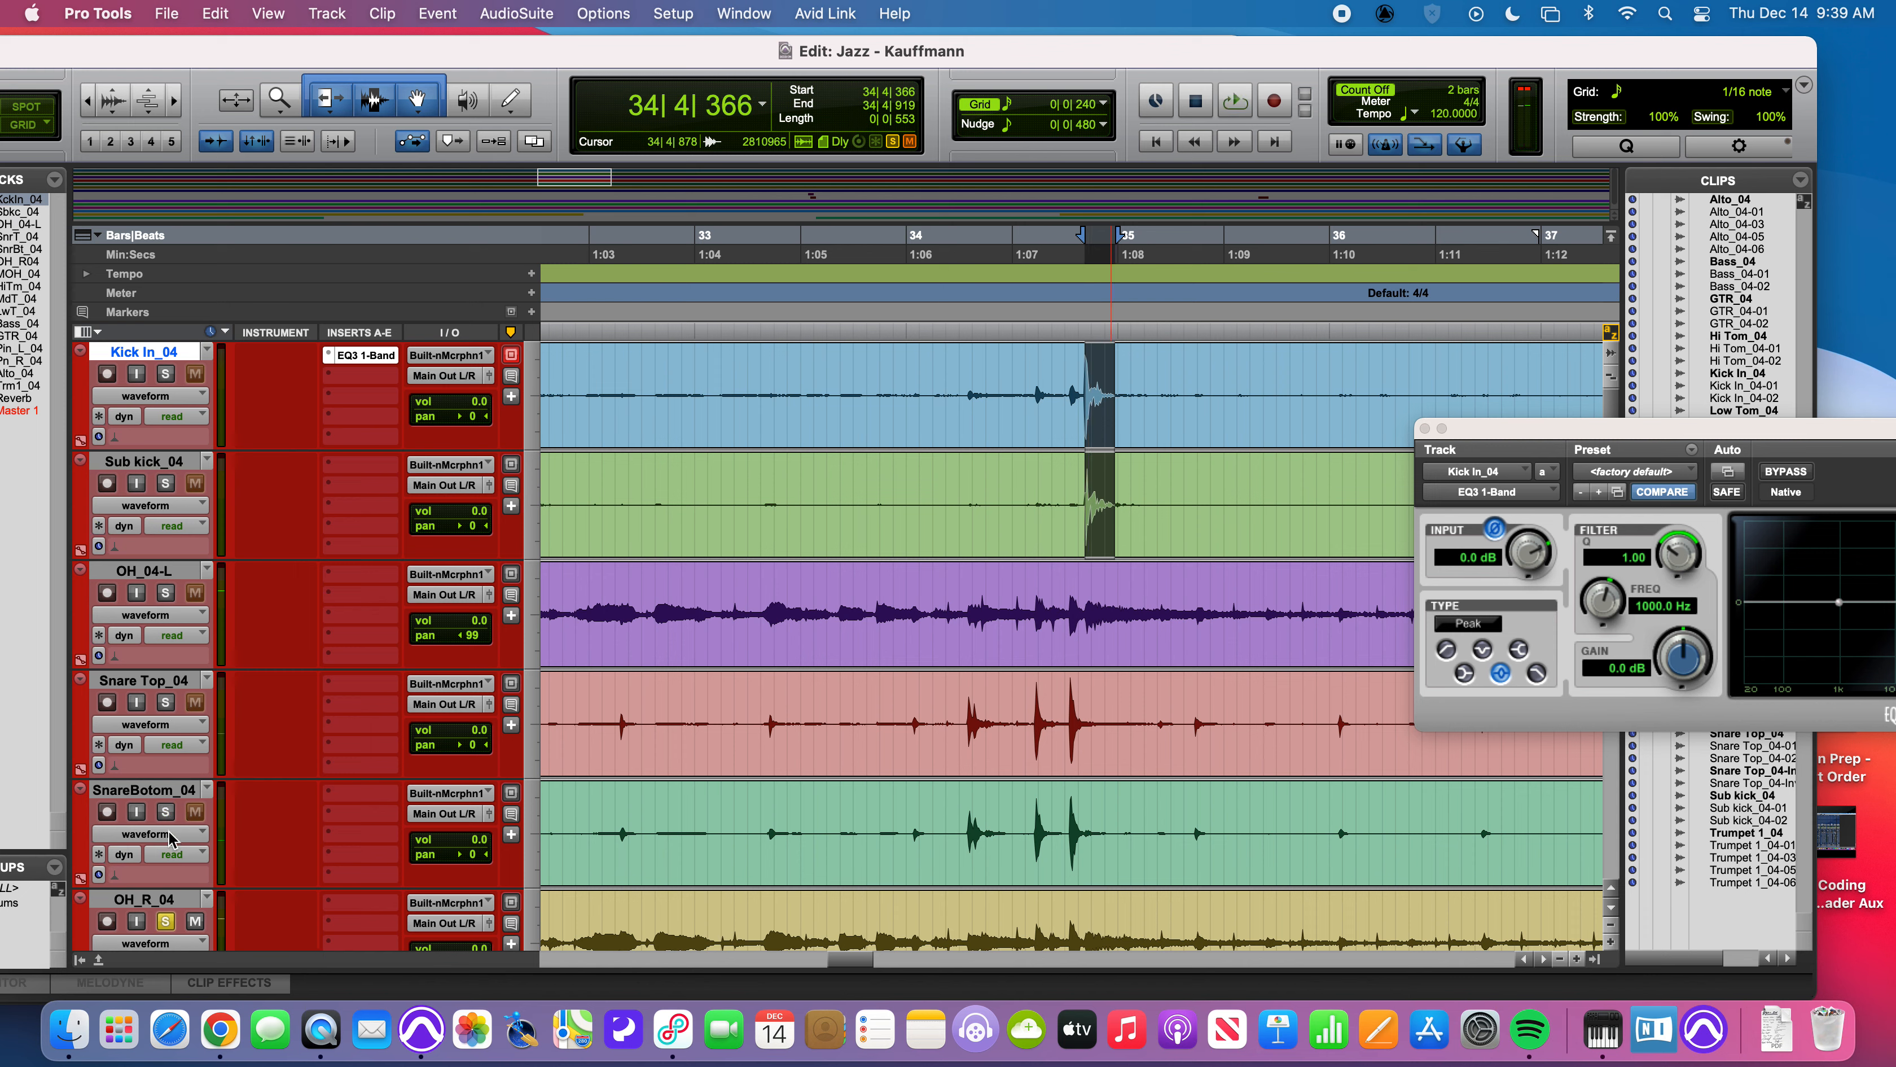
click(165, 921)
drag(153, 573, 164, 863)
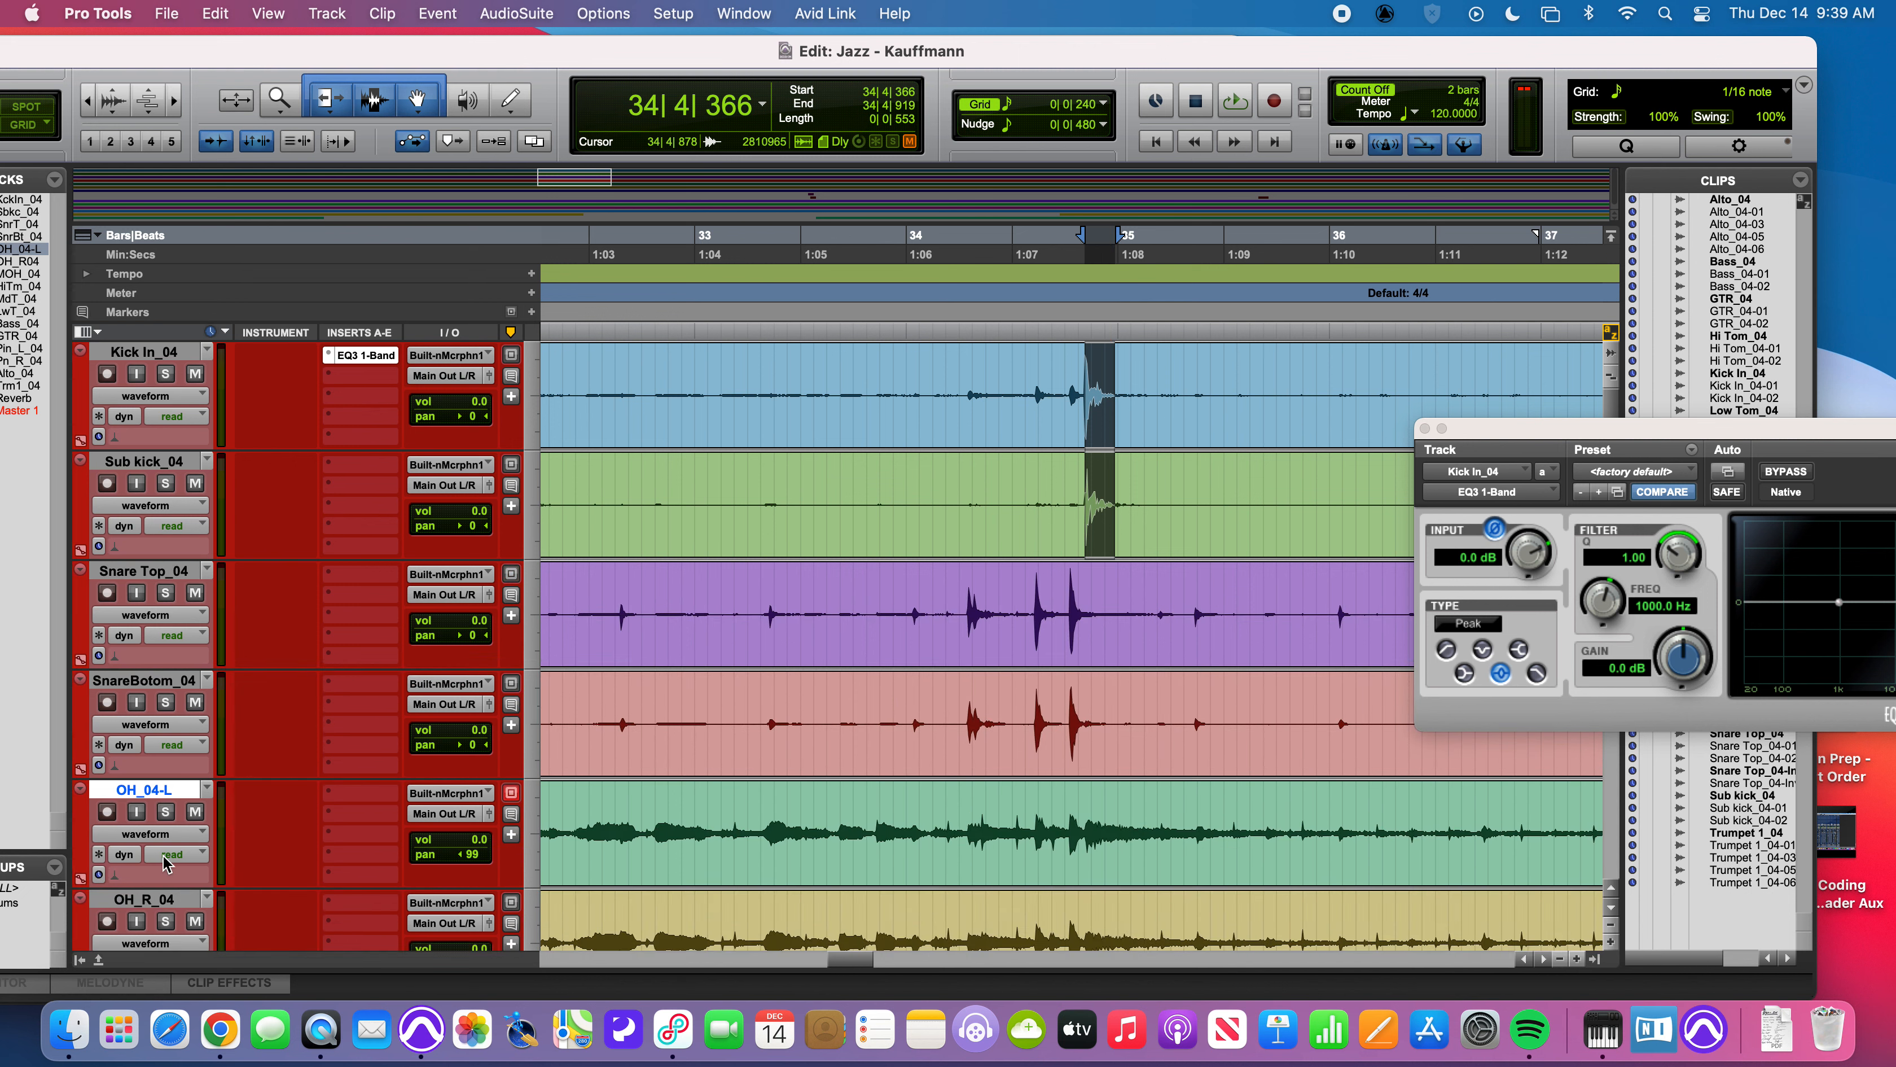
click(166, 375)
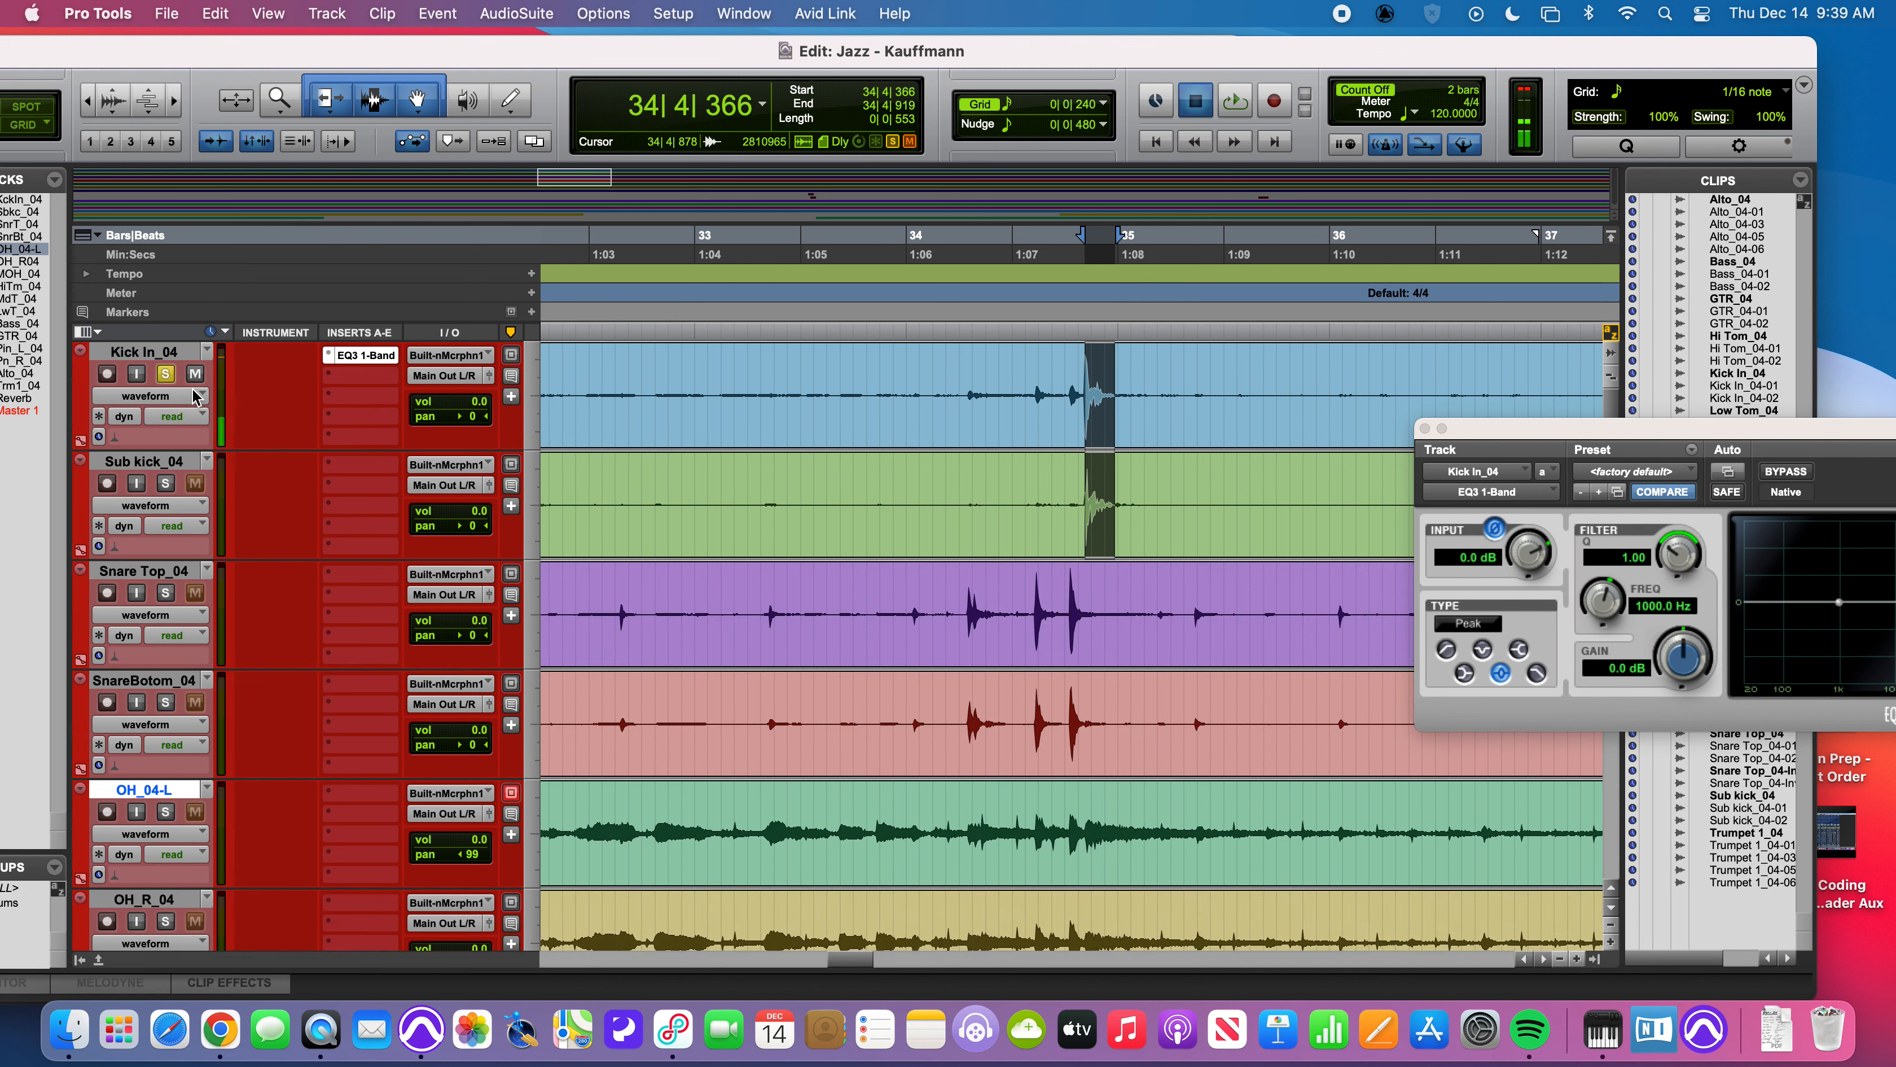
- Solo Sub kick_04 along with Kick In_04 and audition the kick hit while toggling bypass on the Kick In_04 EQ3 1-Band
click(167, 484)
key(space)
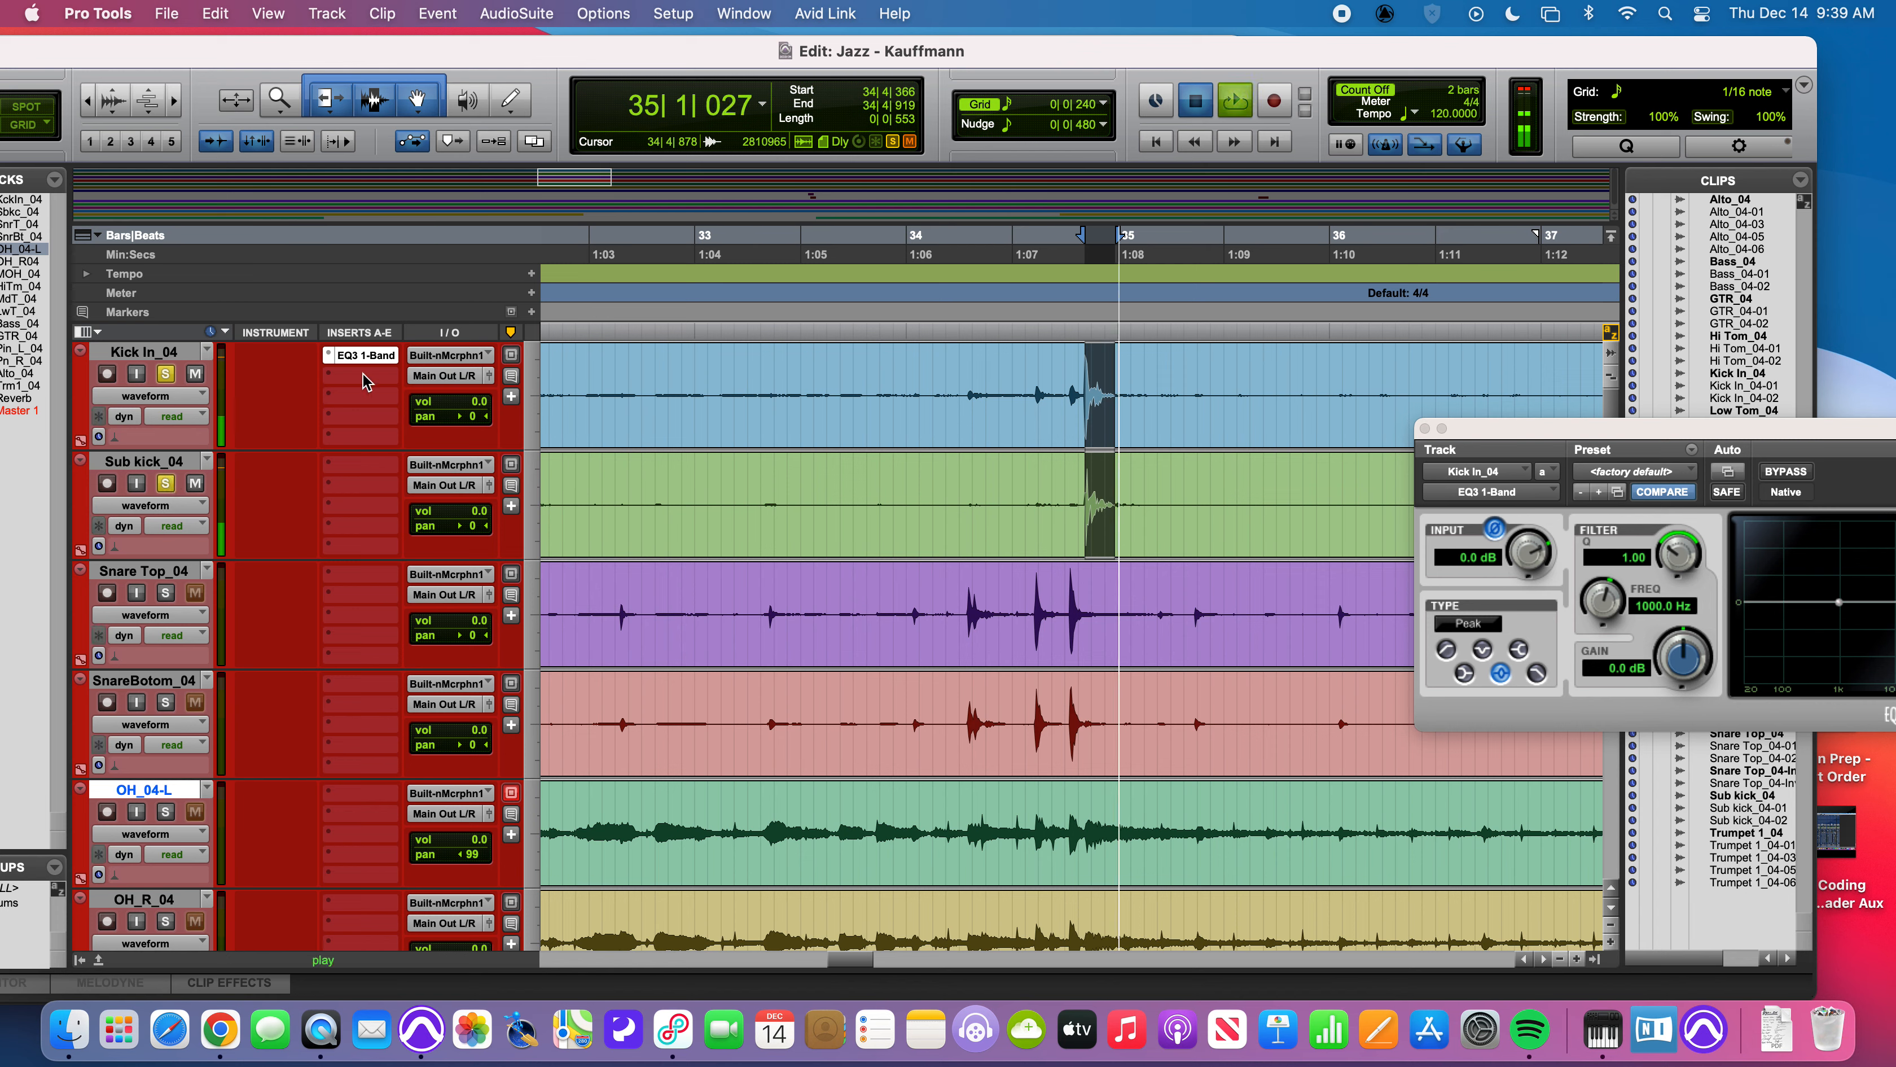
click(1852, 448)
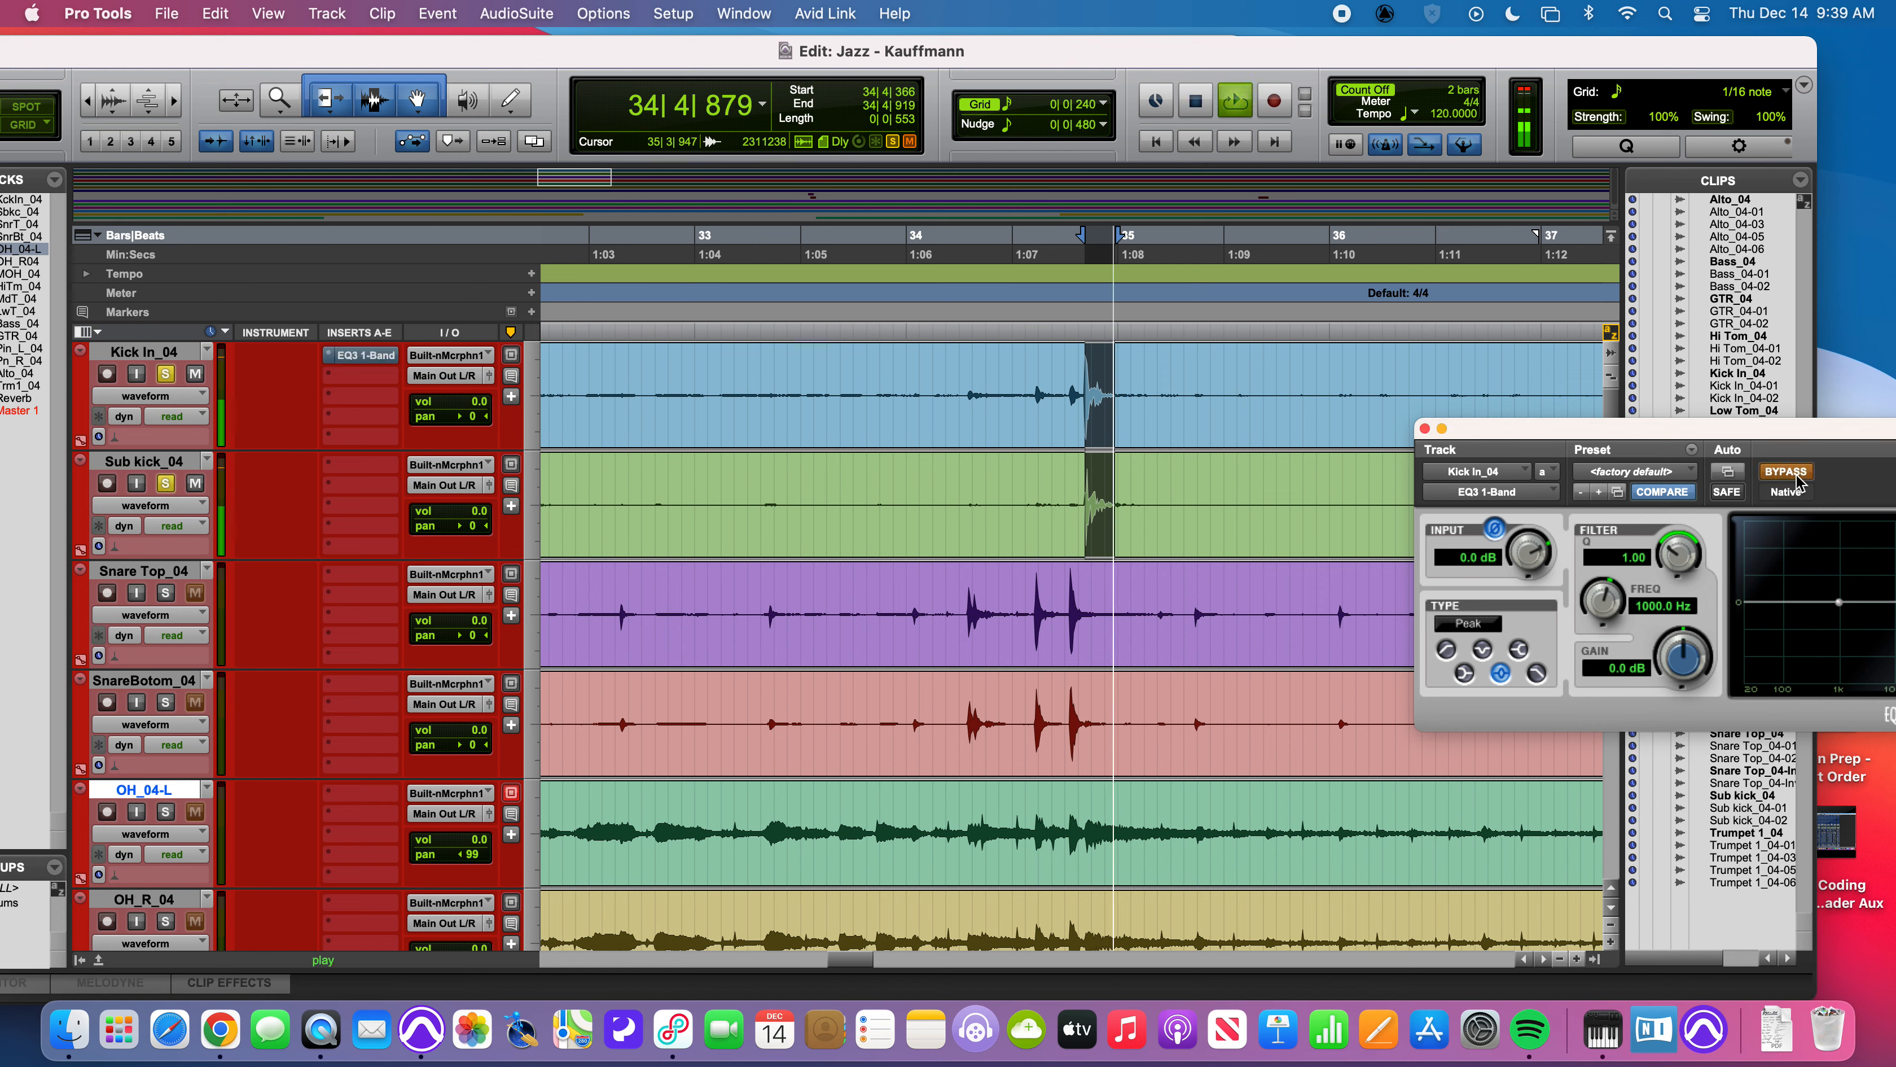
click(1786, 471)
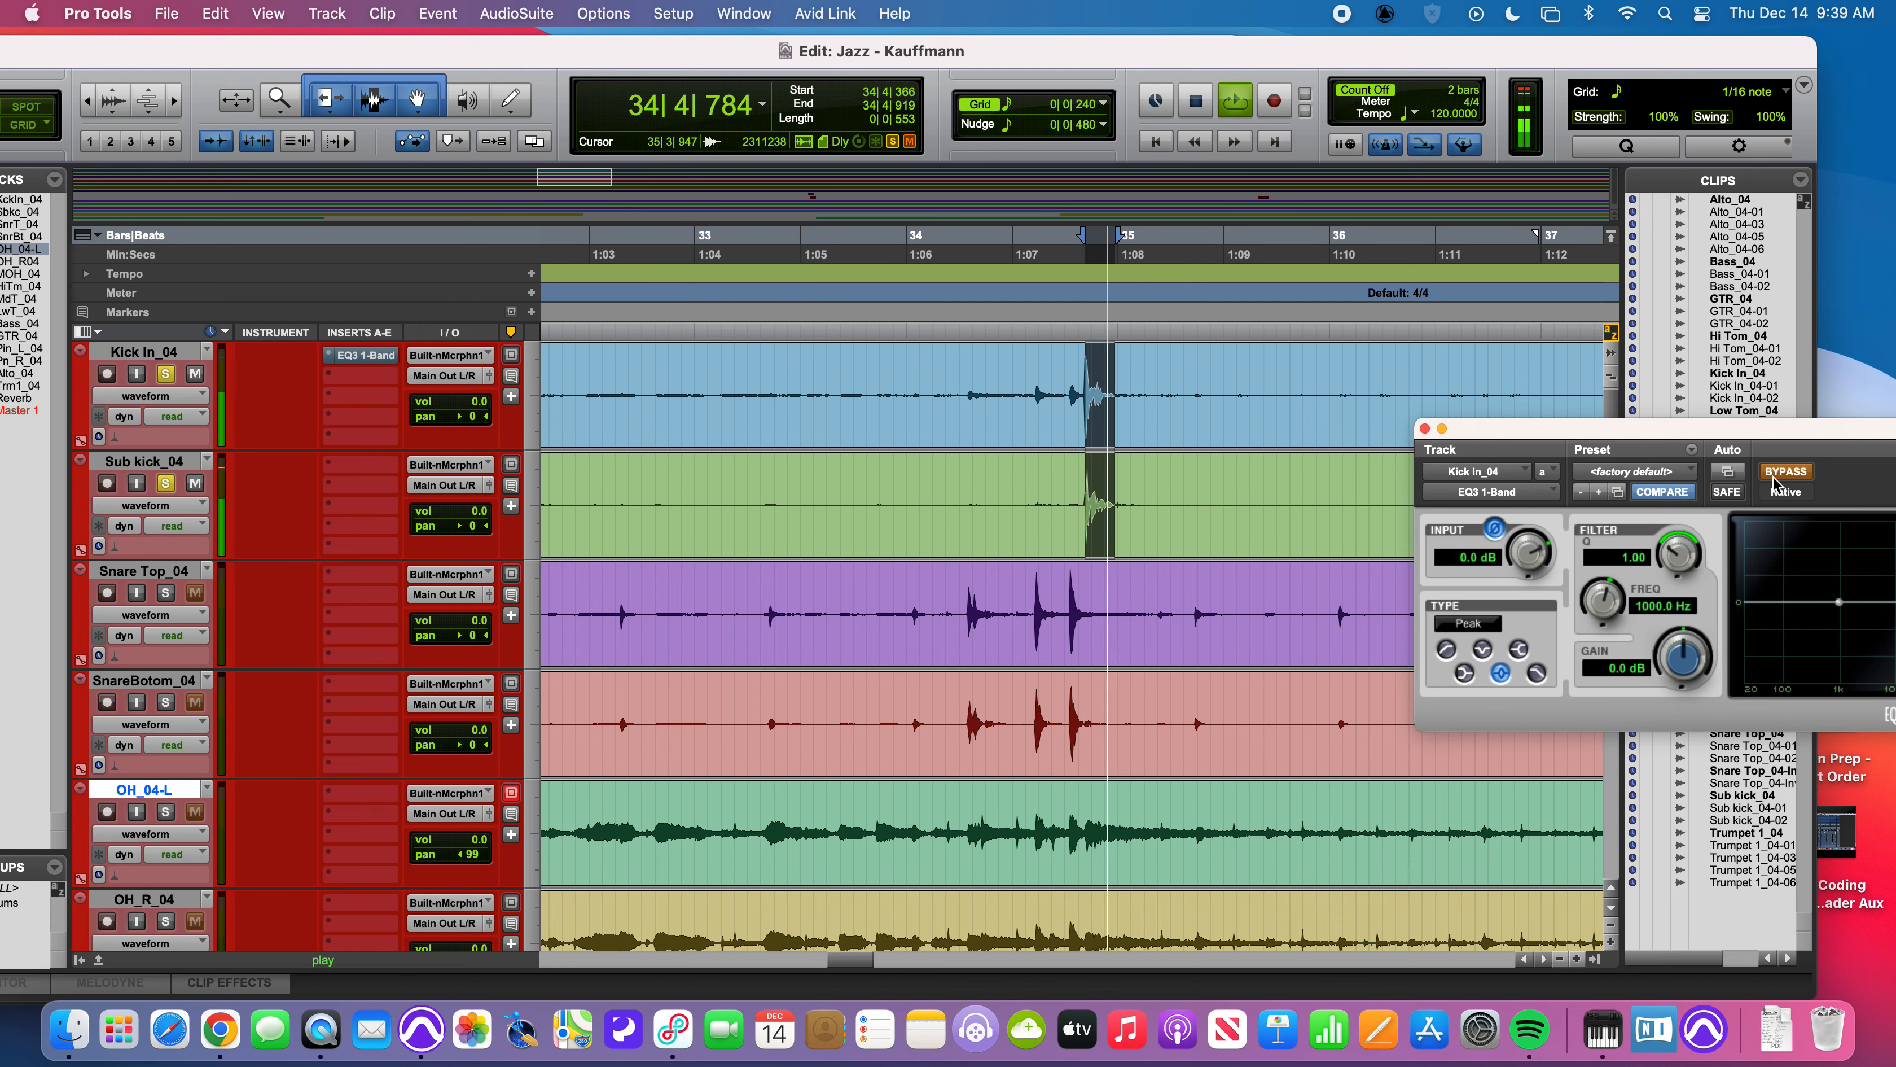
key(space)
- Audition the kick hit from 34|4|366 again up close and take the Kick In_04 EQ3 1-Band out of bypass
key(super+bracketright)
key(super+bracketright)
key(super+bracketright)
key(super+bracketright)
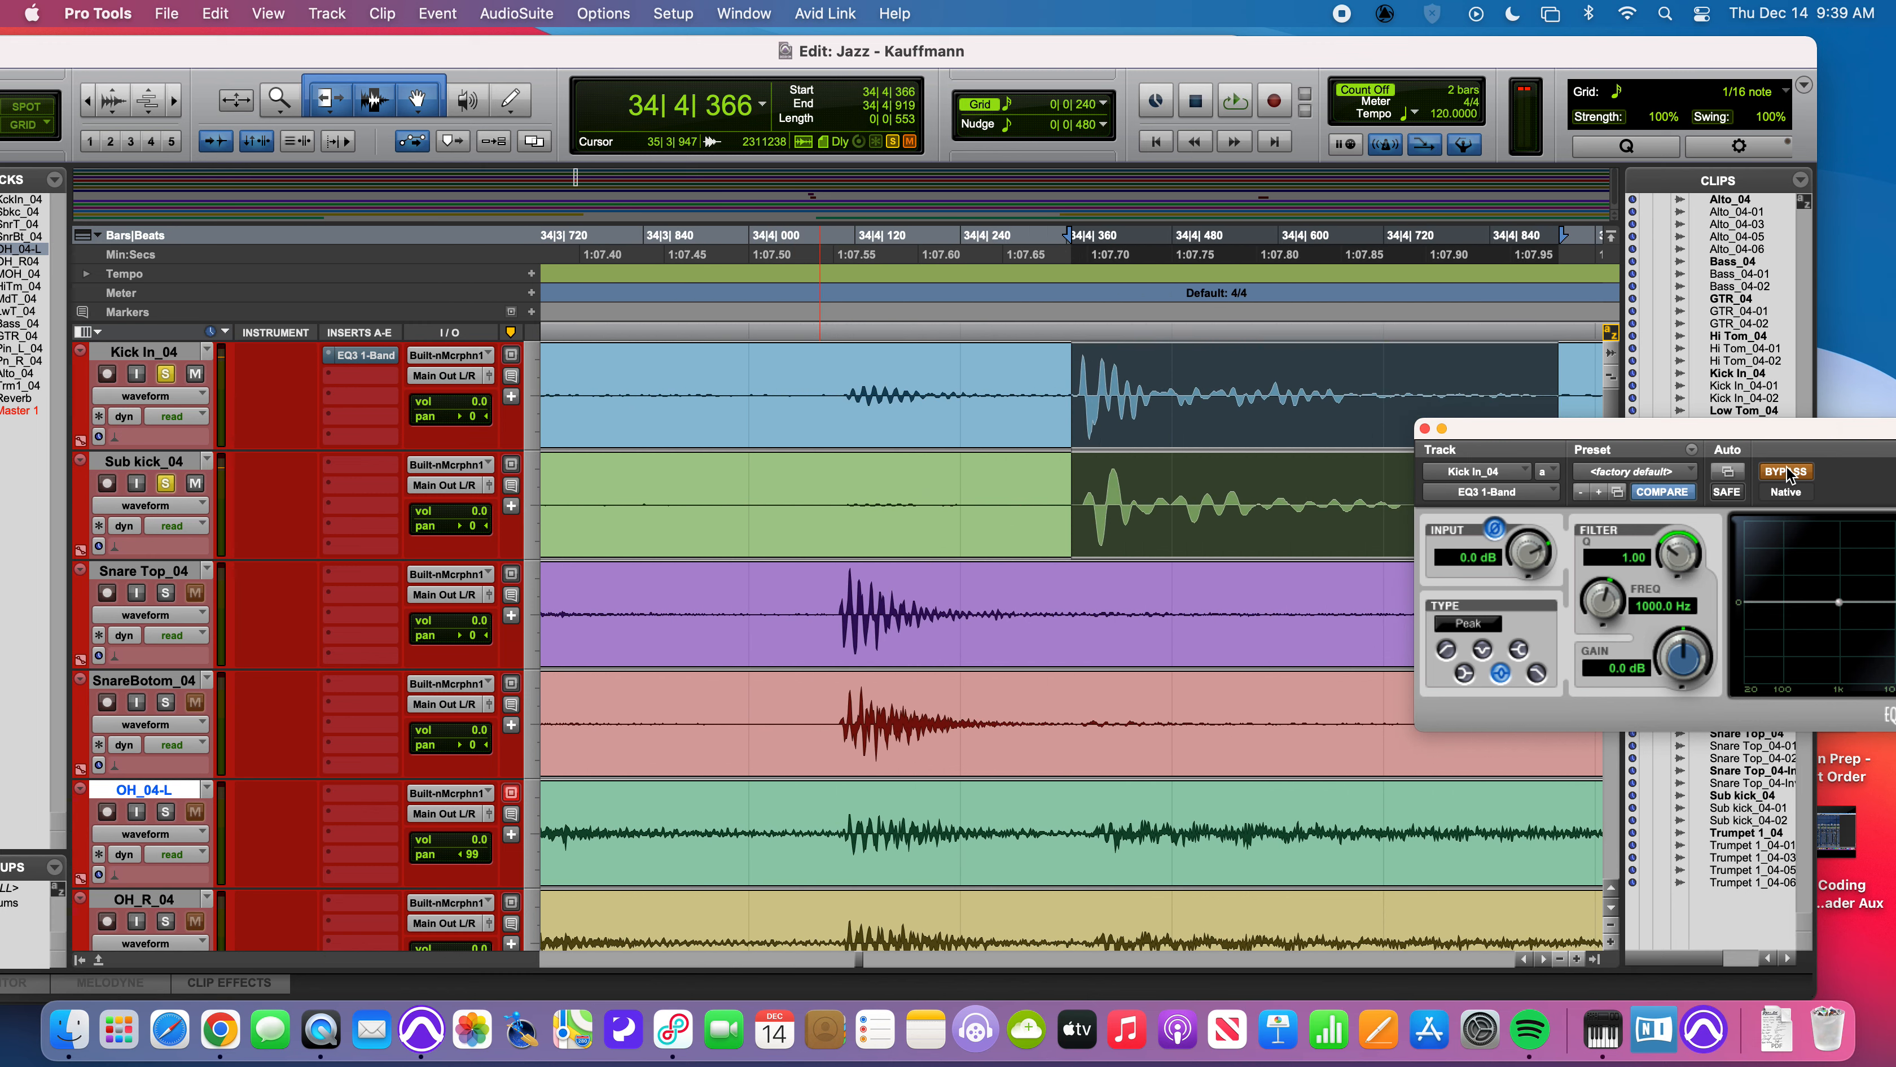
key(space)
click(1790, 473)
key(space)
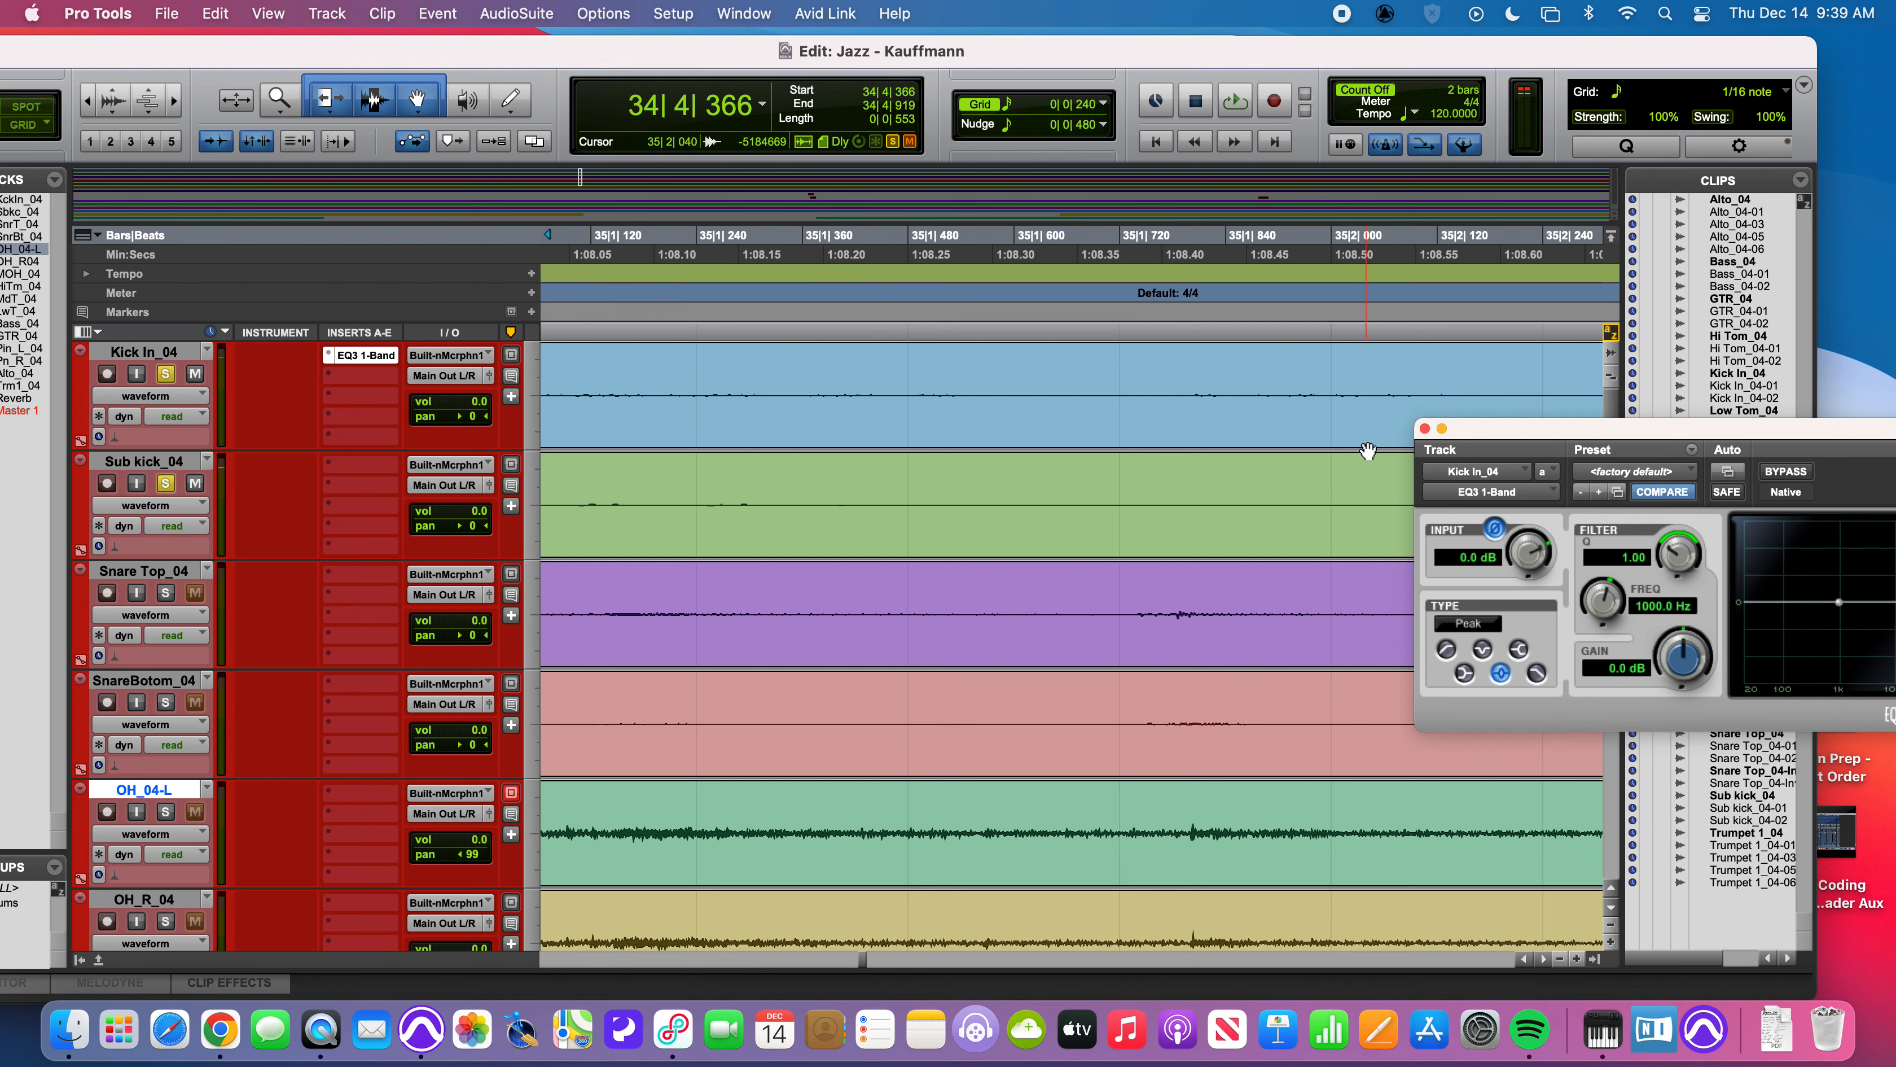
- Add OH_04-L and OH_R_04 to the solo and compare the kick hit with the Kick In_04 EQ3 bypassed and active
scroll(1368, 451, left, 10)
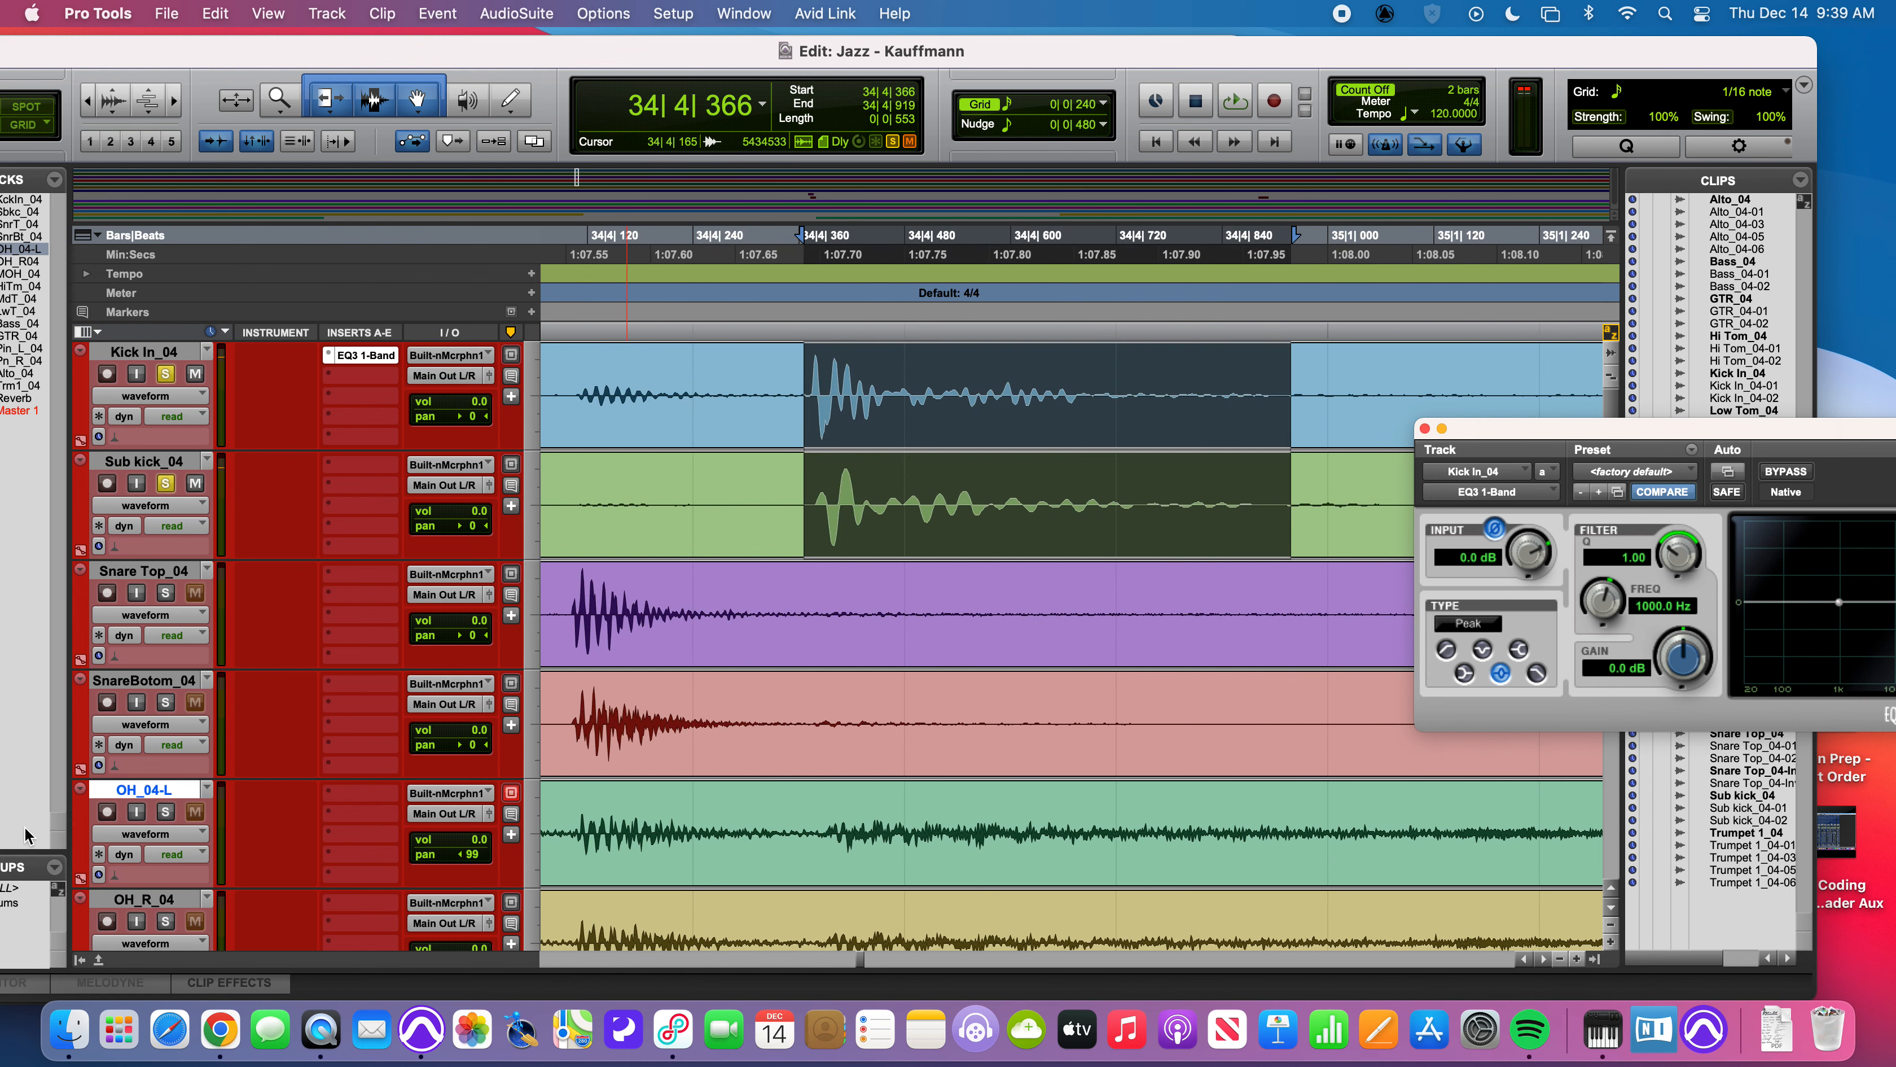
click(165, 812)
click(165, 924)
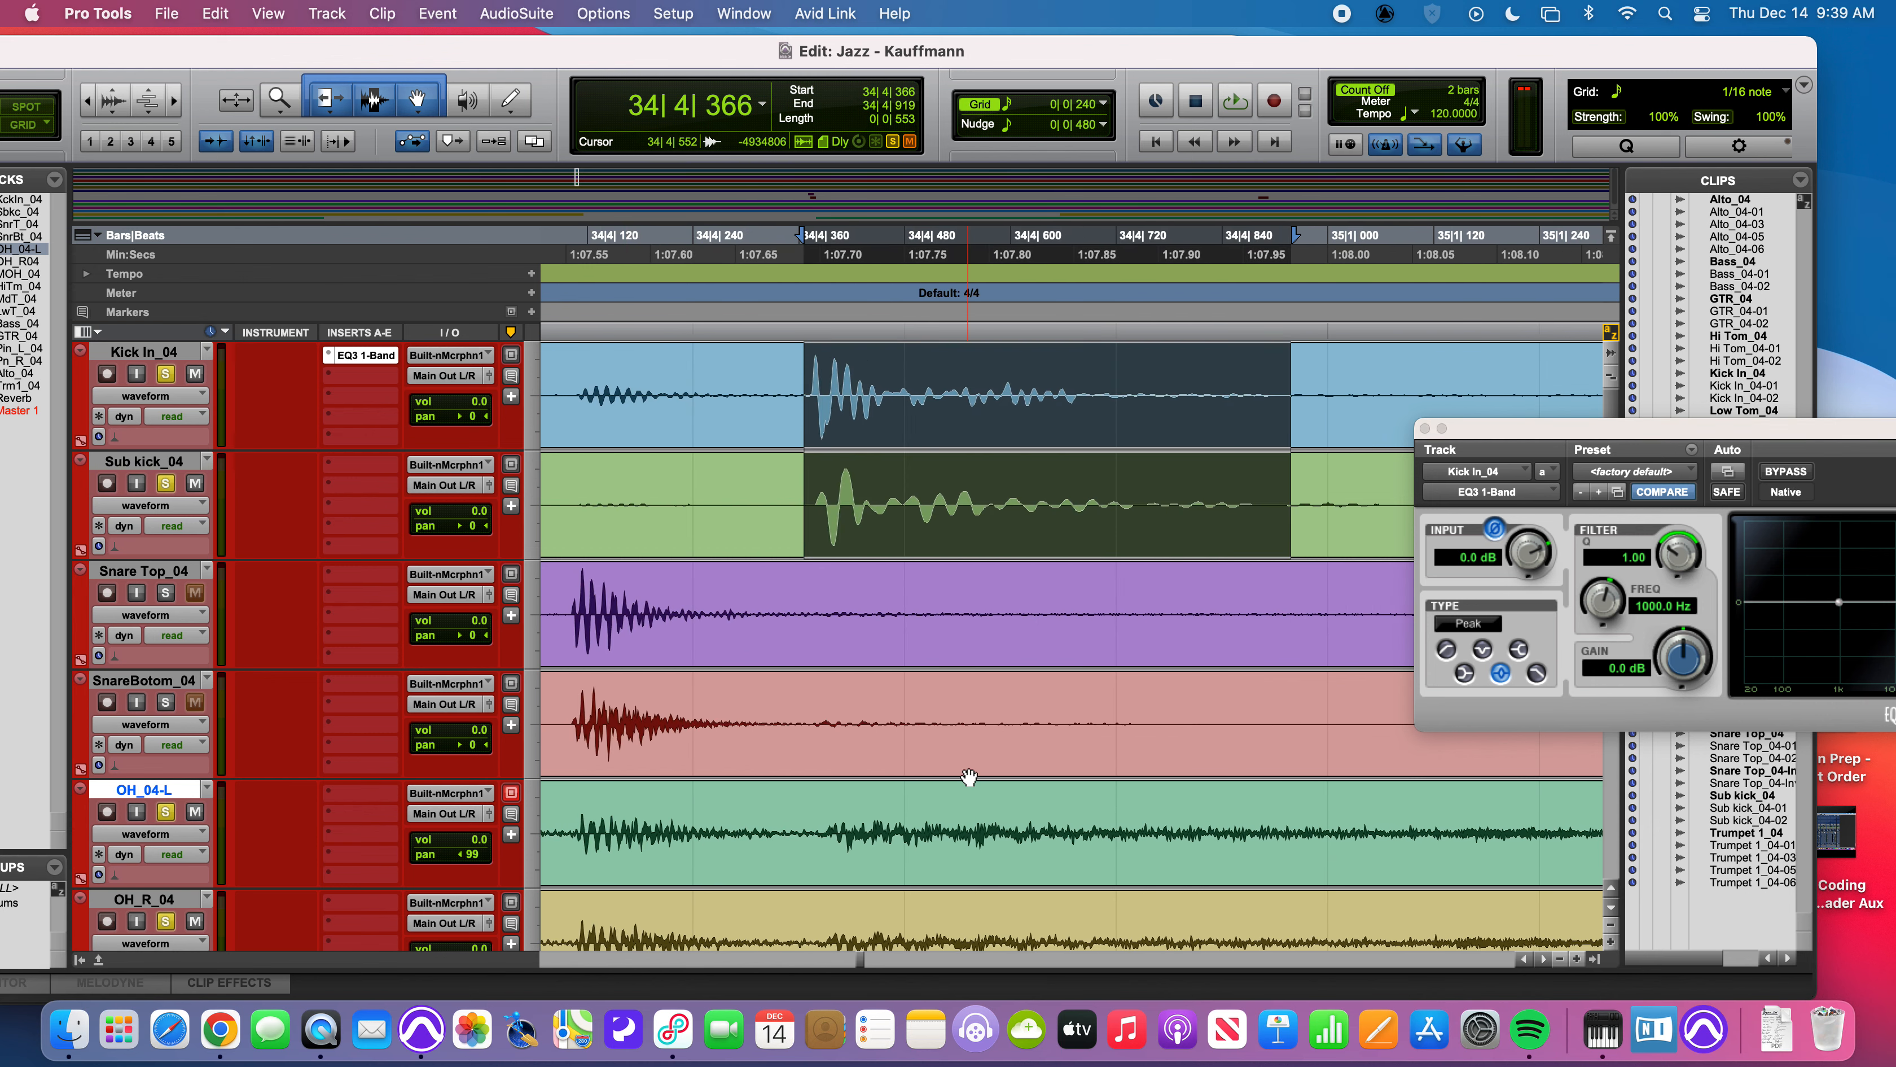
key(space)
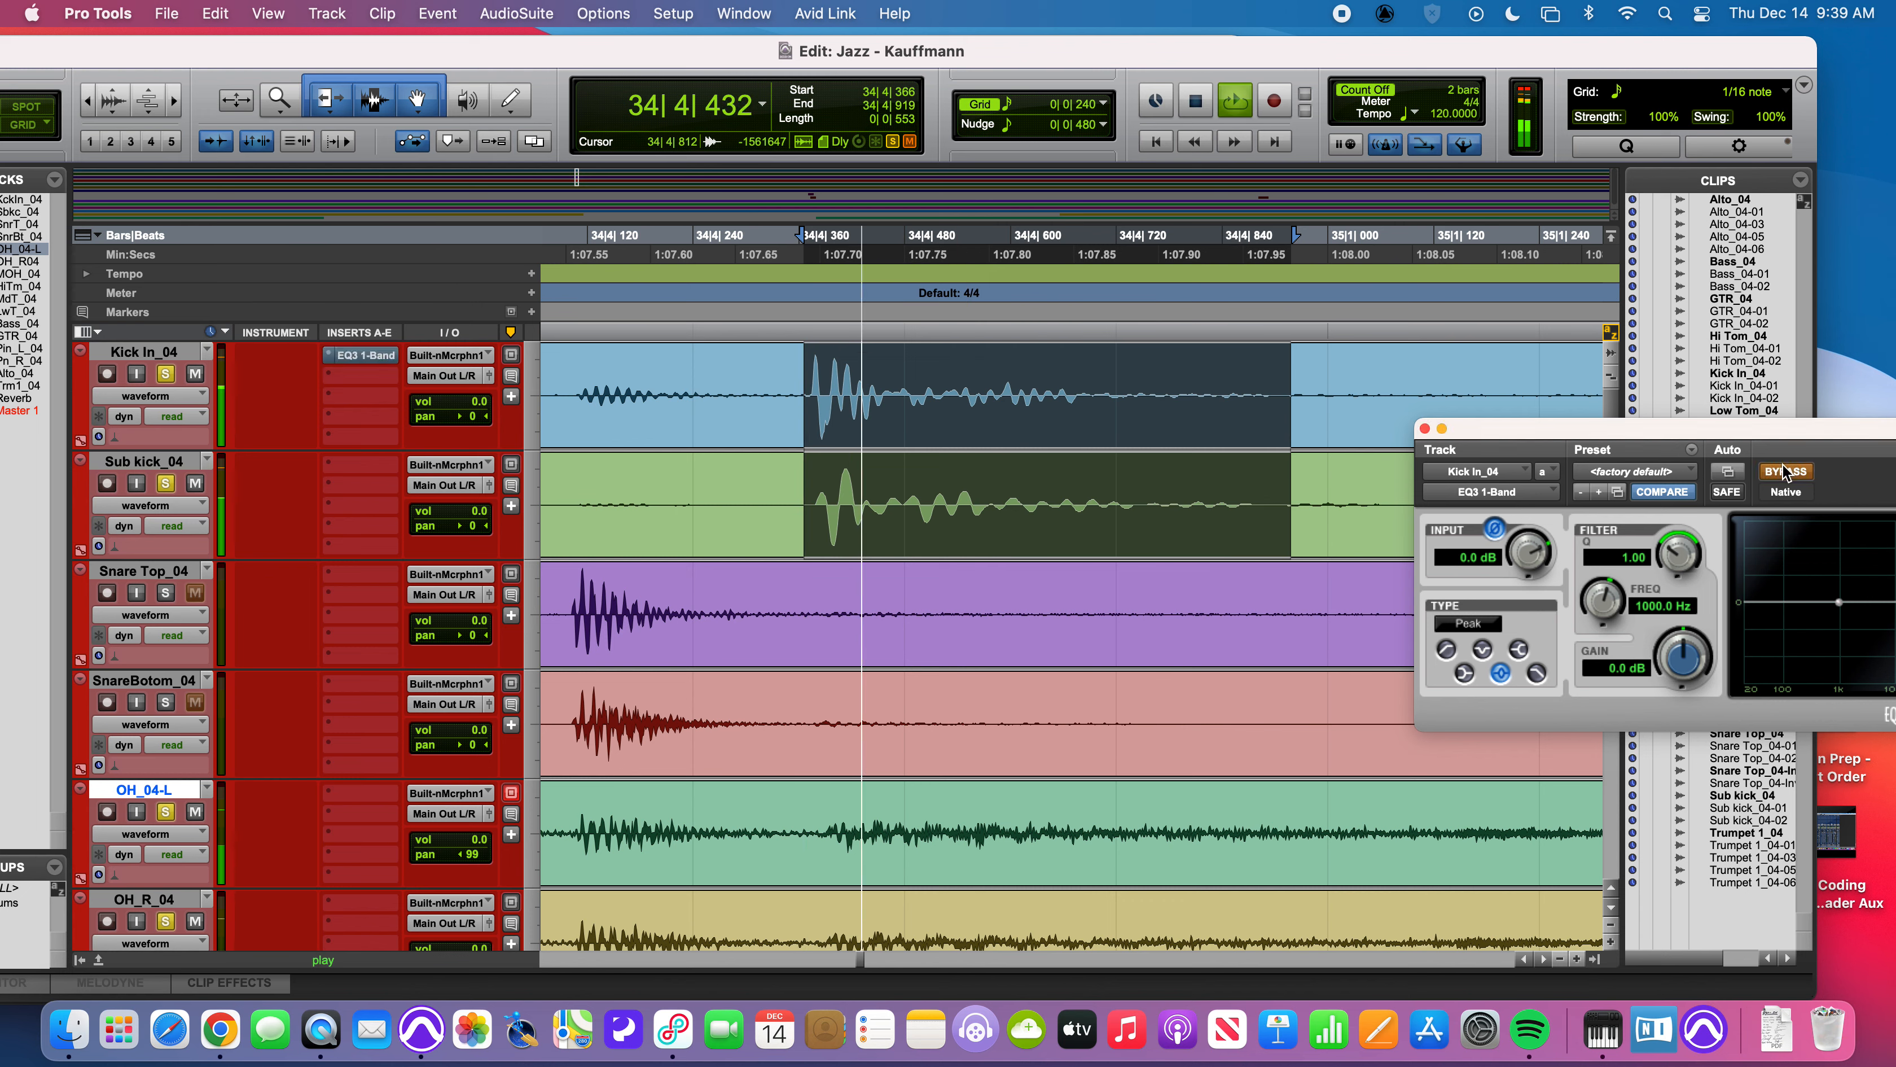
click(1767, 441)
key(space)
key(space)
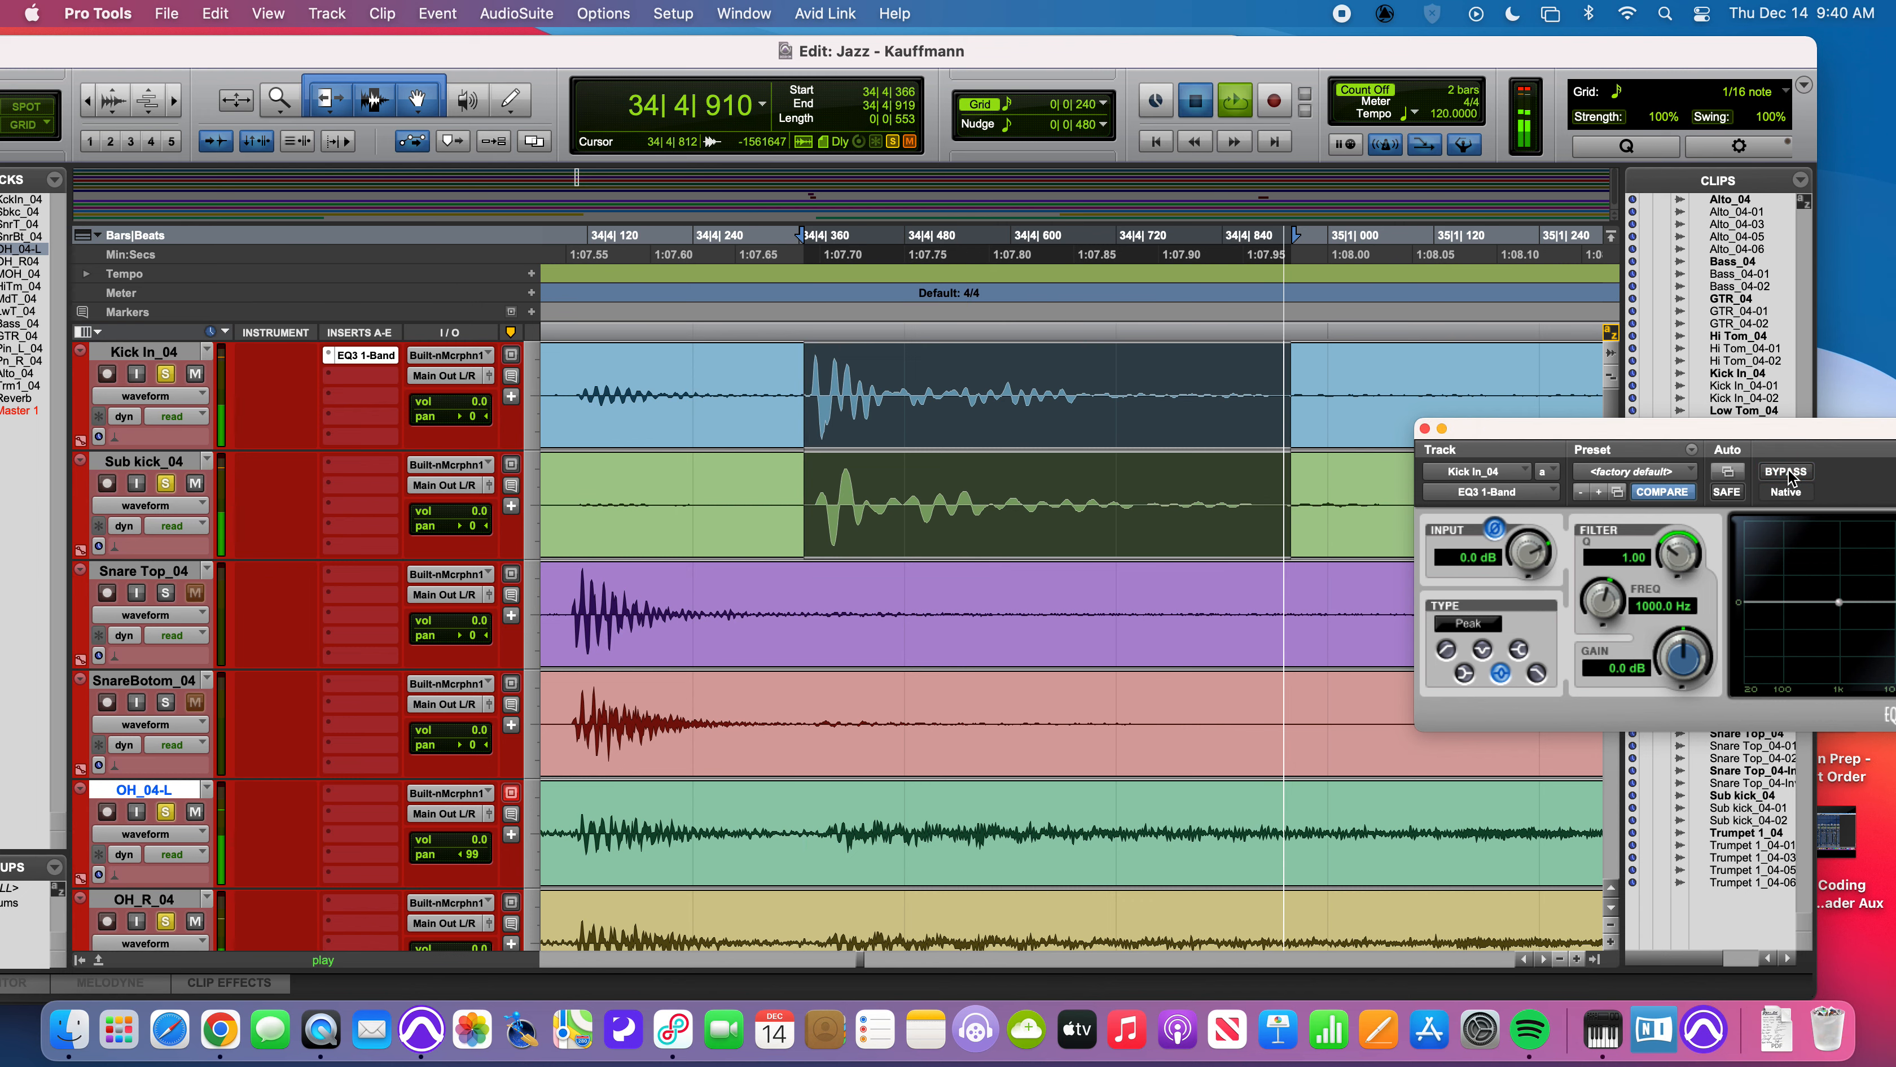
key(space)
- Clear the solo on Kick In_04, Sub kick_04, OH_04-L and OH_R_04
click(164, 374)
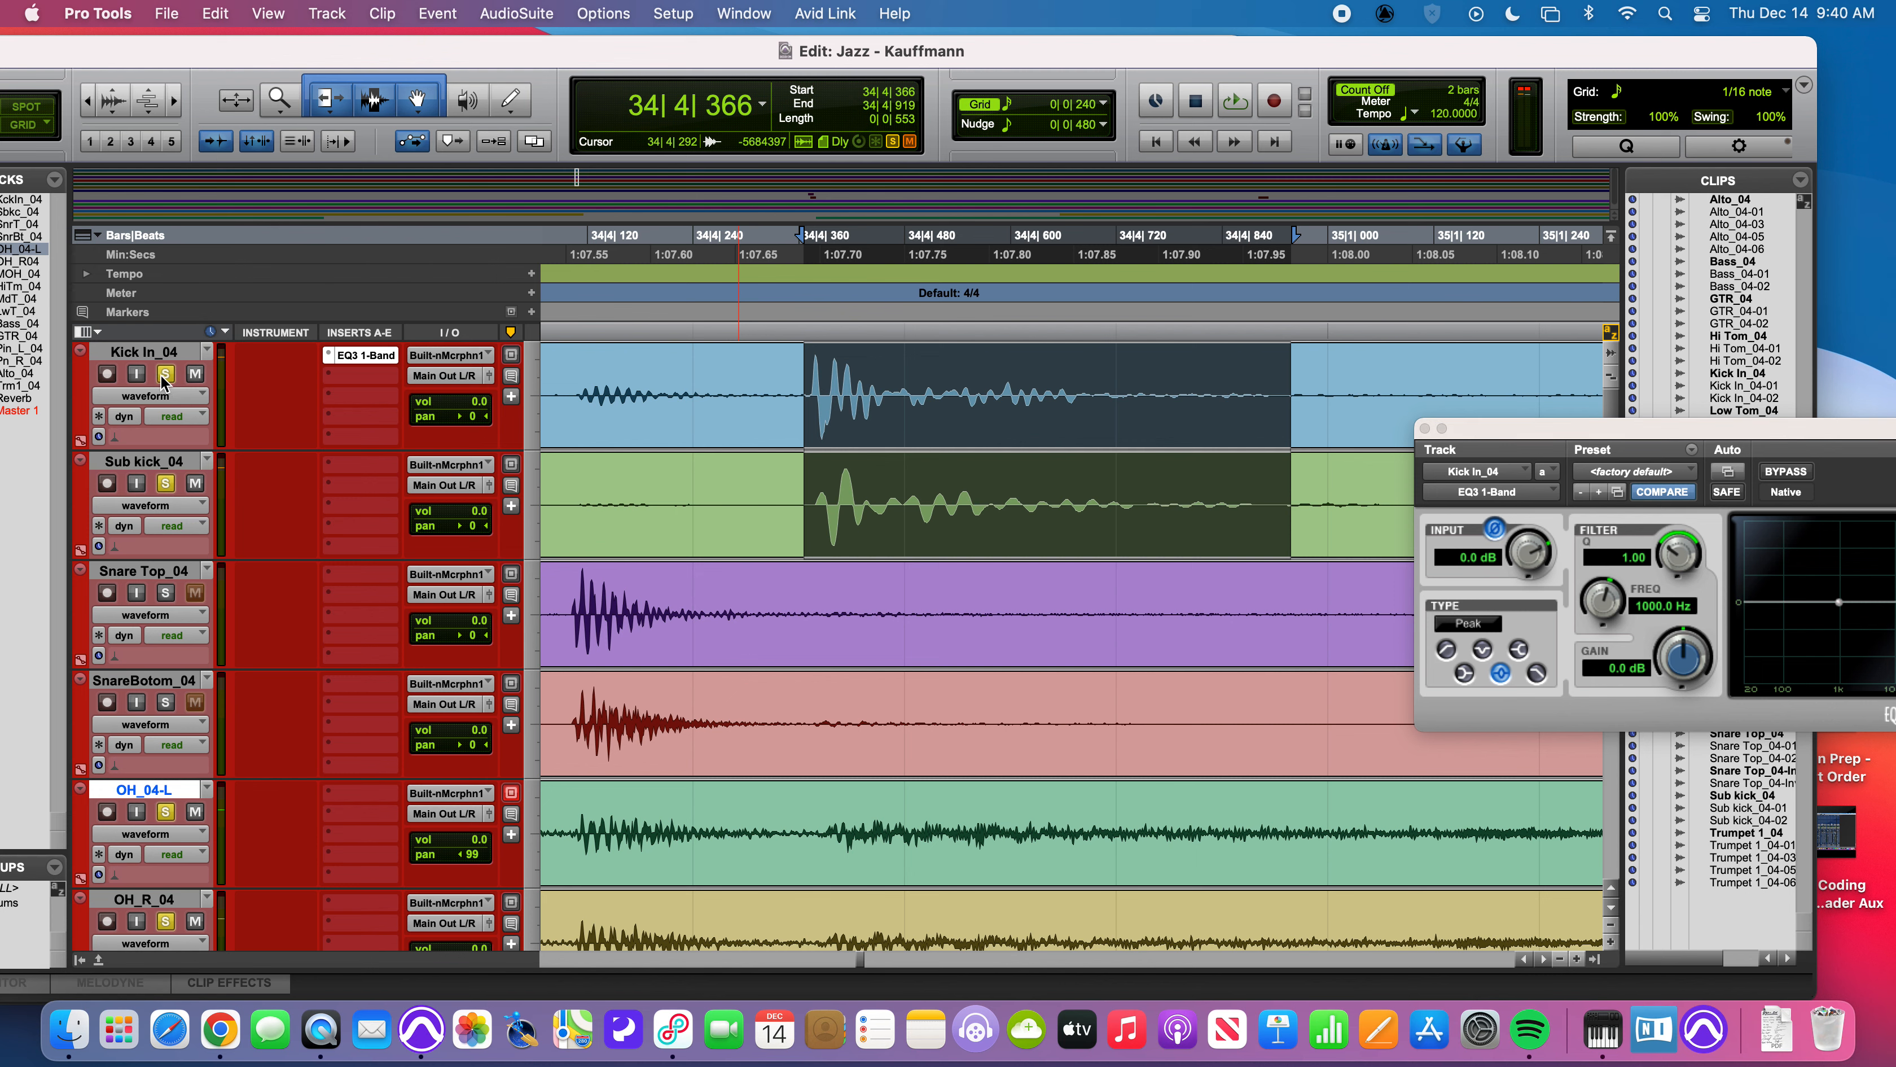
click(166, 485)
click(162, 816)
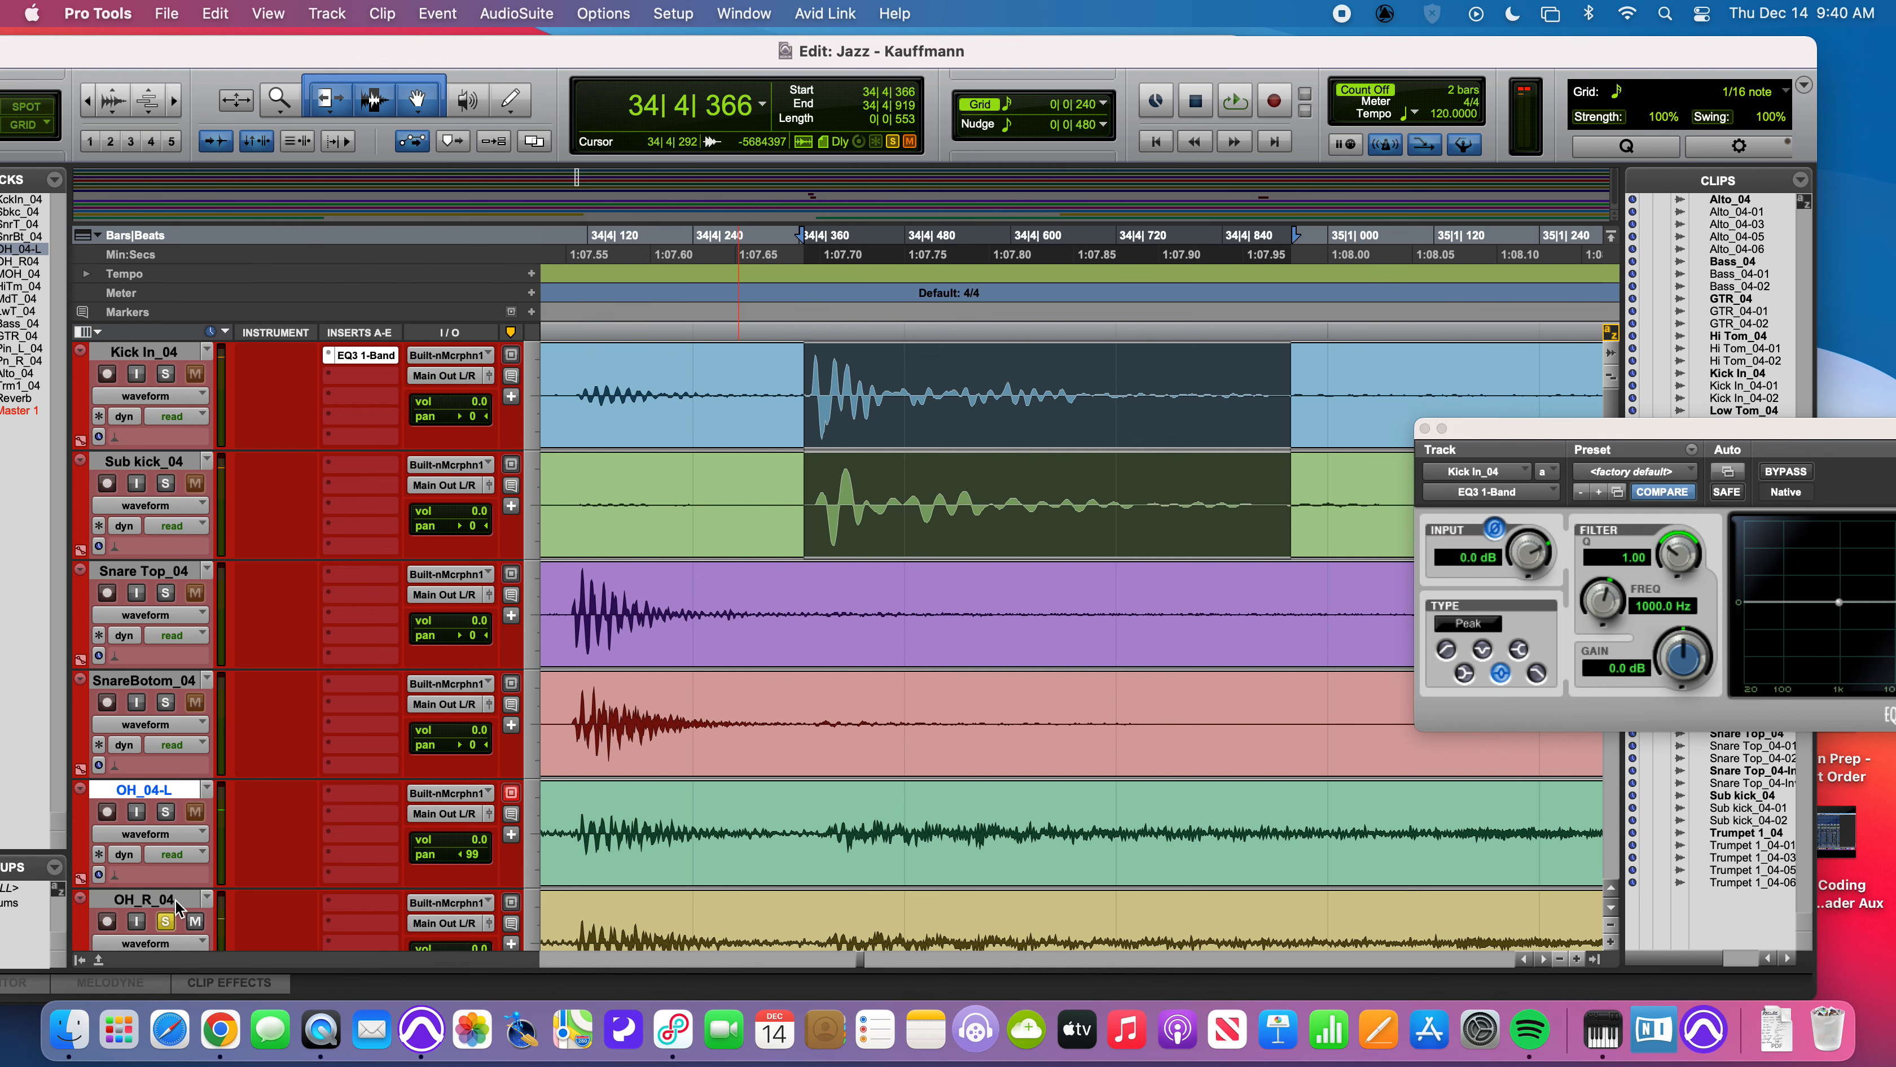
click(166, 923)
- Play the full unsoloed mix from 34|1|420 with the whole song in view
key(r)
key(r)
key(r)
key(r)
key(r)
key(r)
key(r)
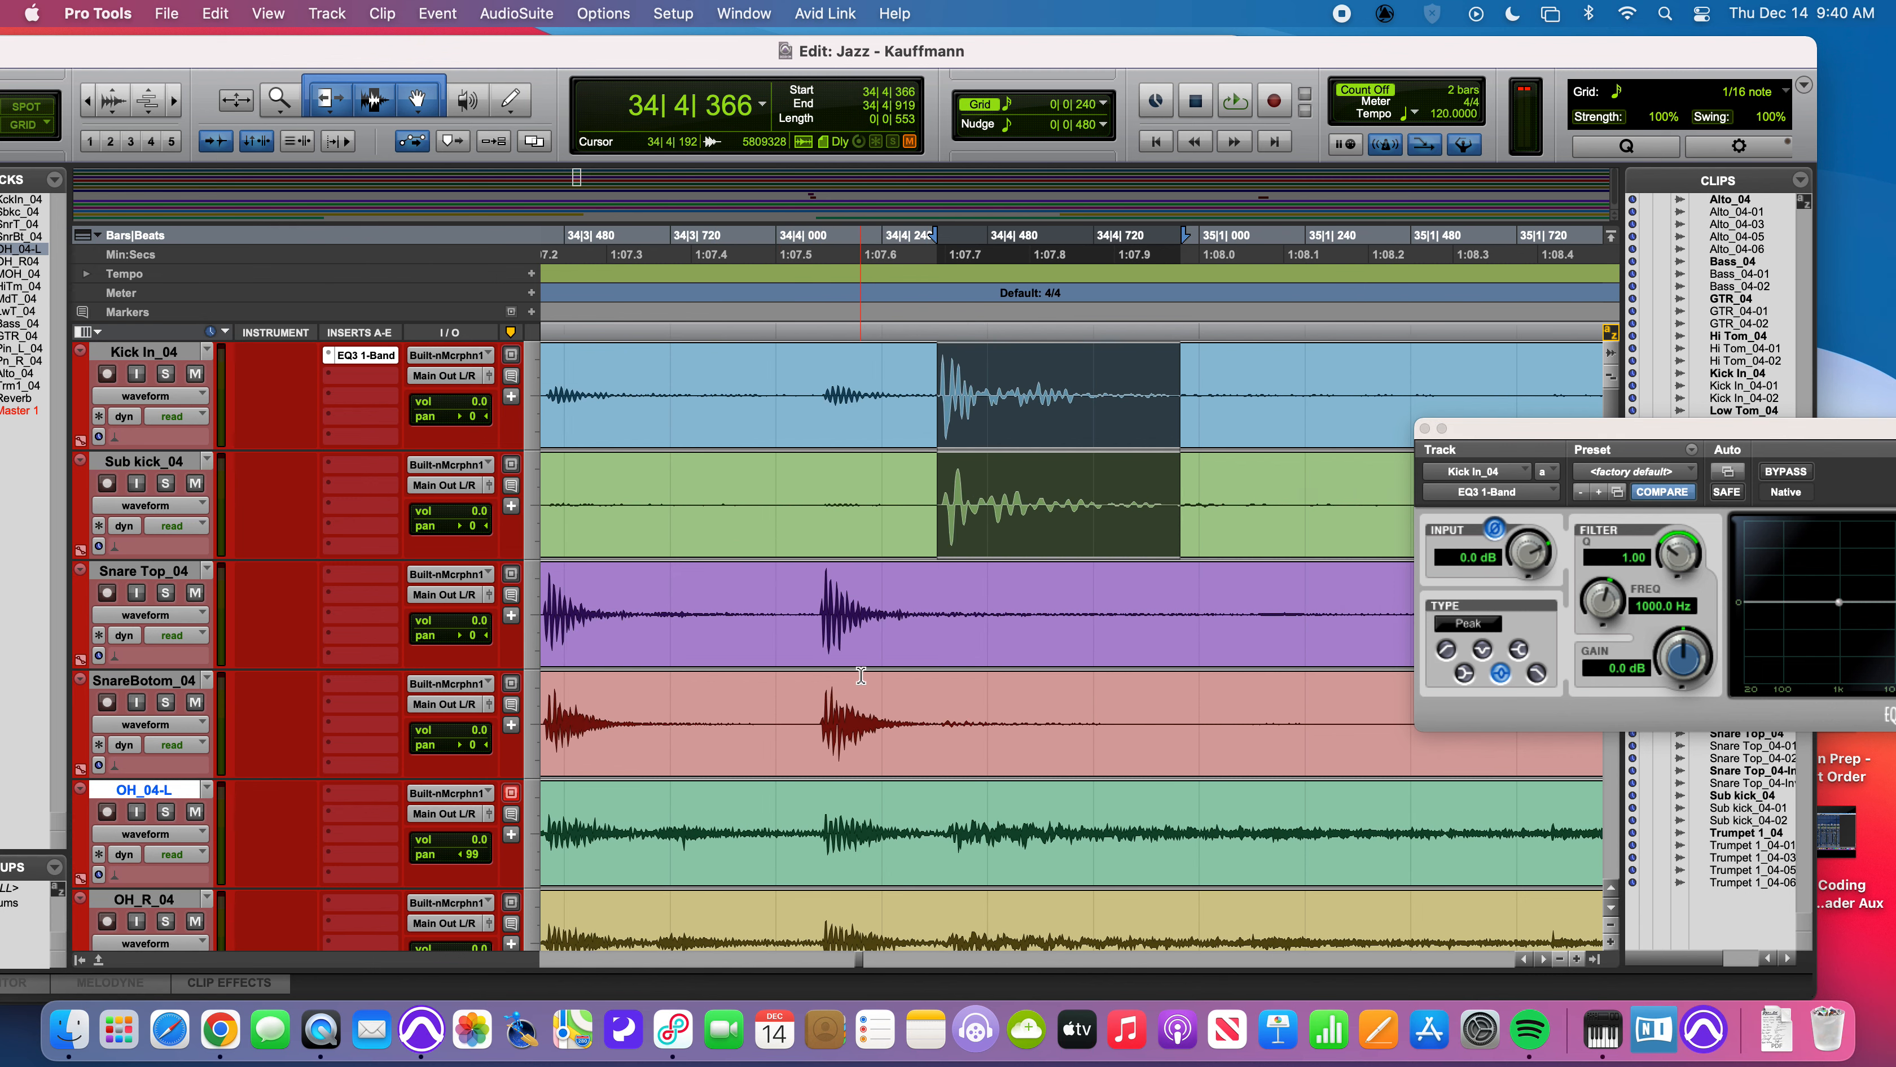
key(r)
key(r)
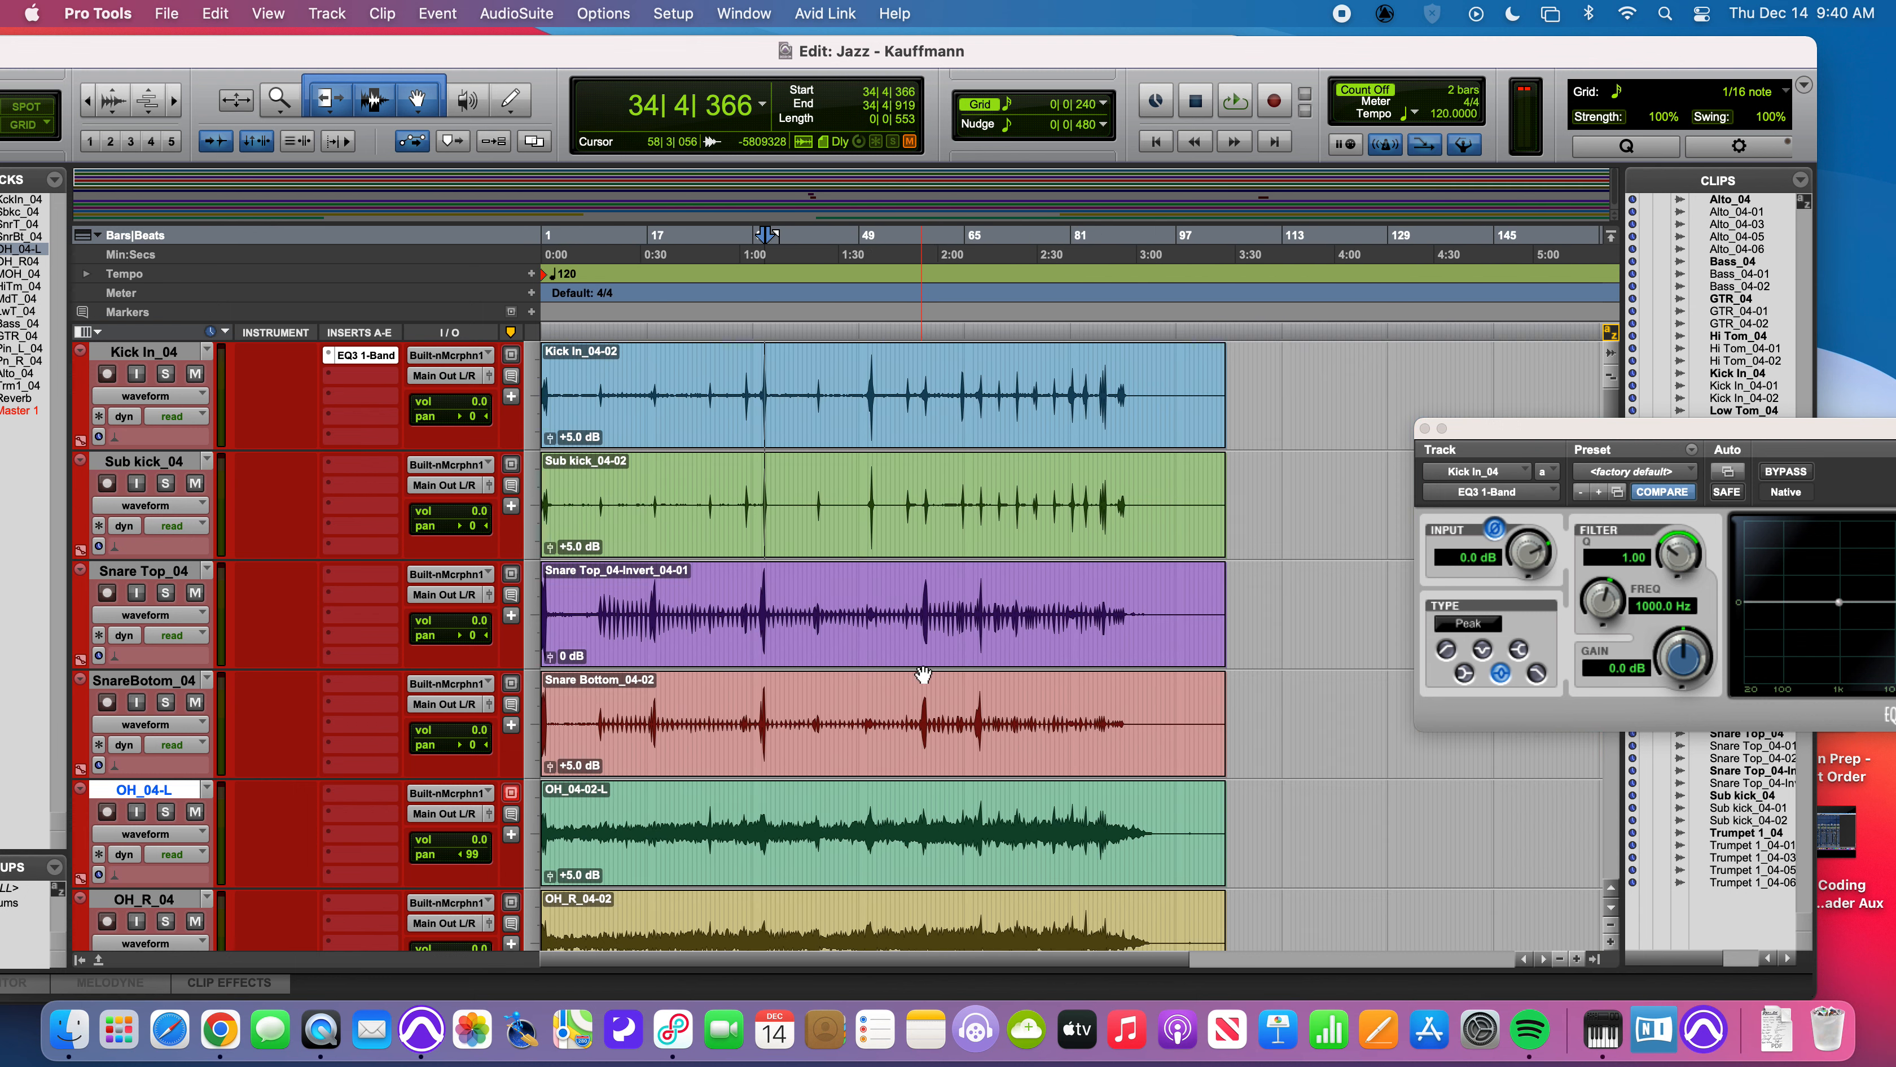
click(760, 601)
key(space)
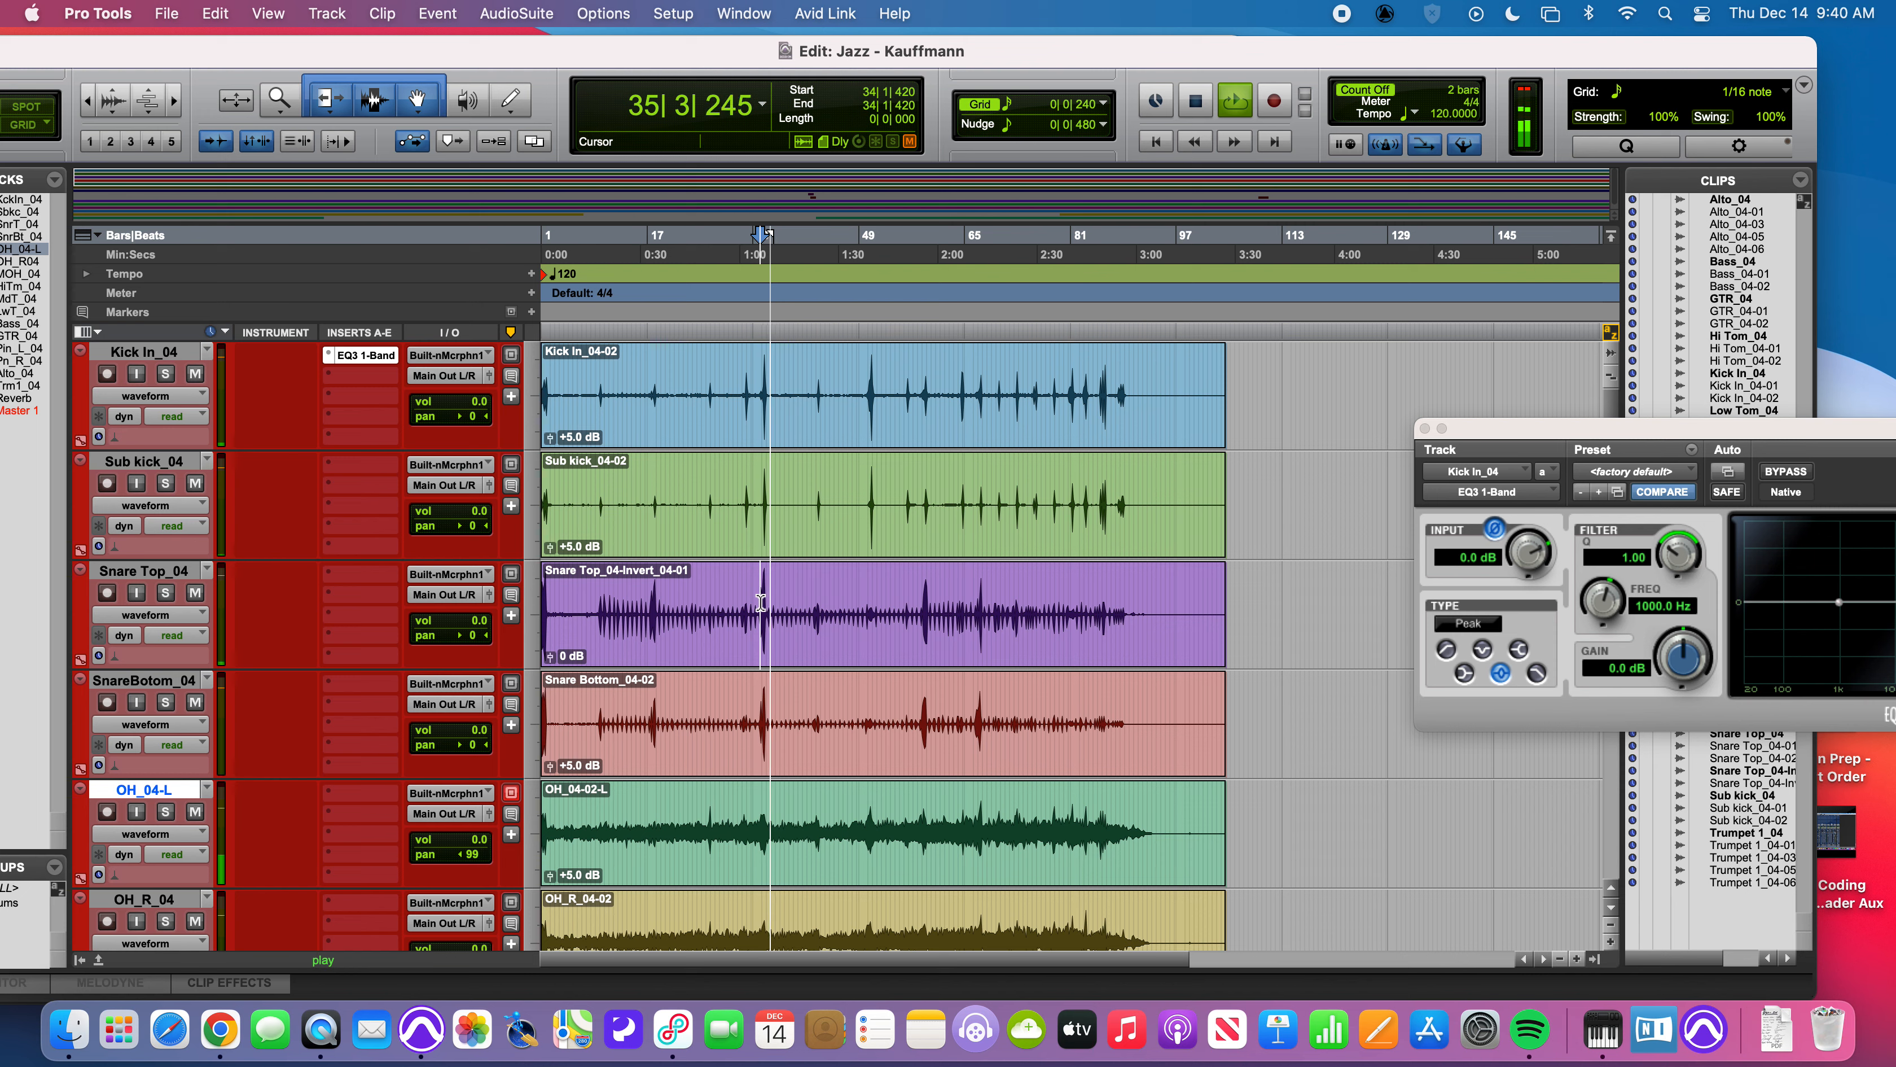
key(space)
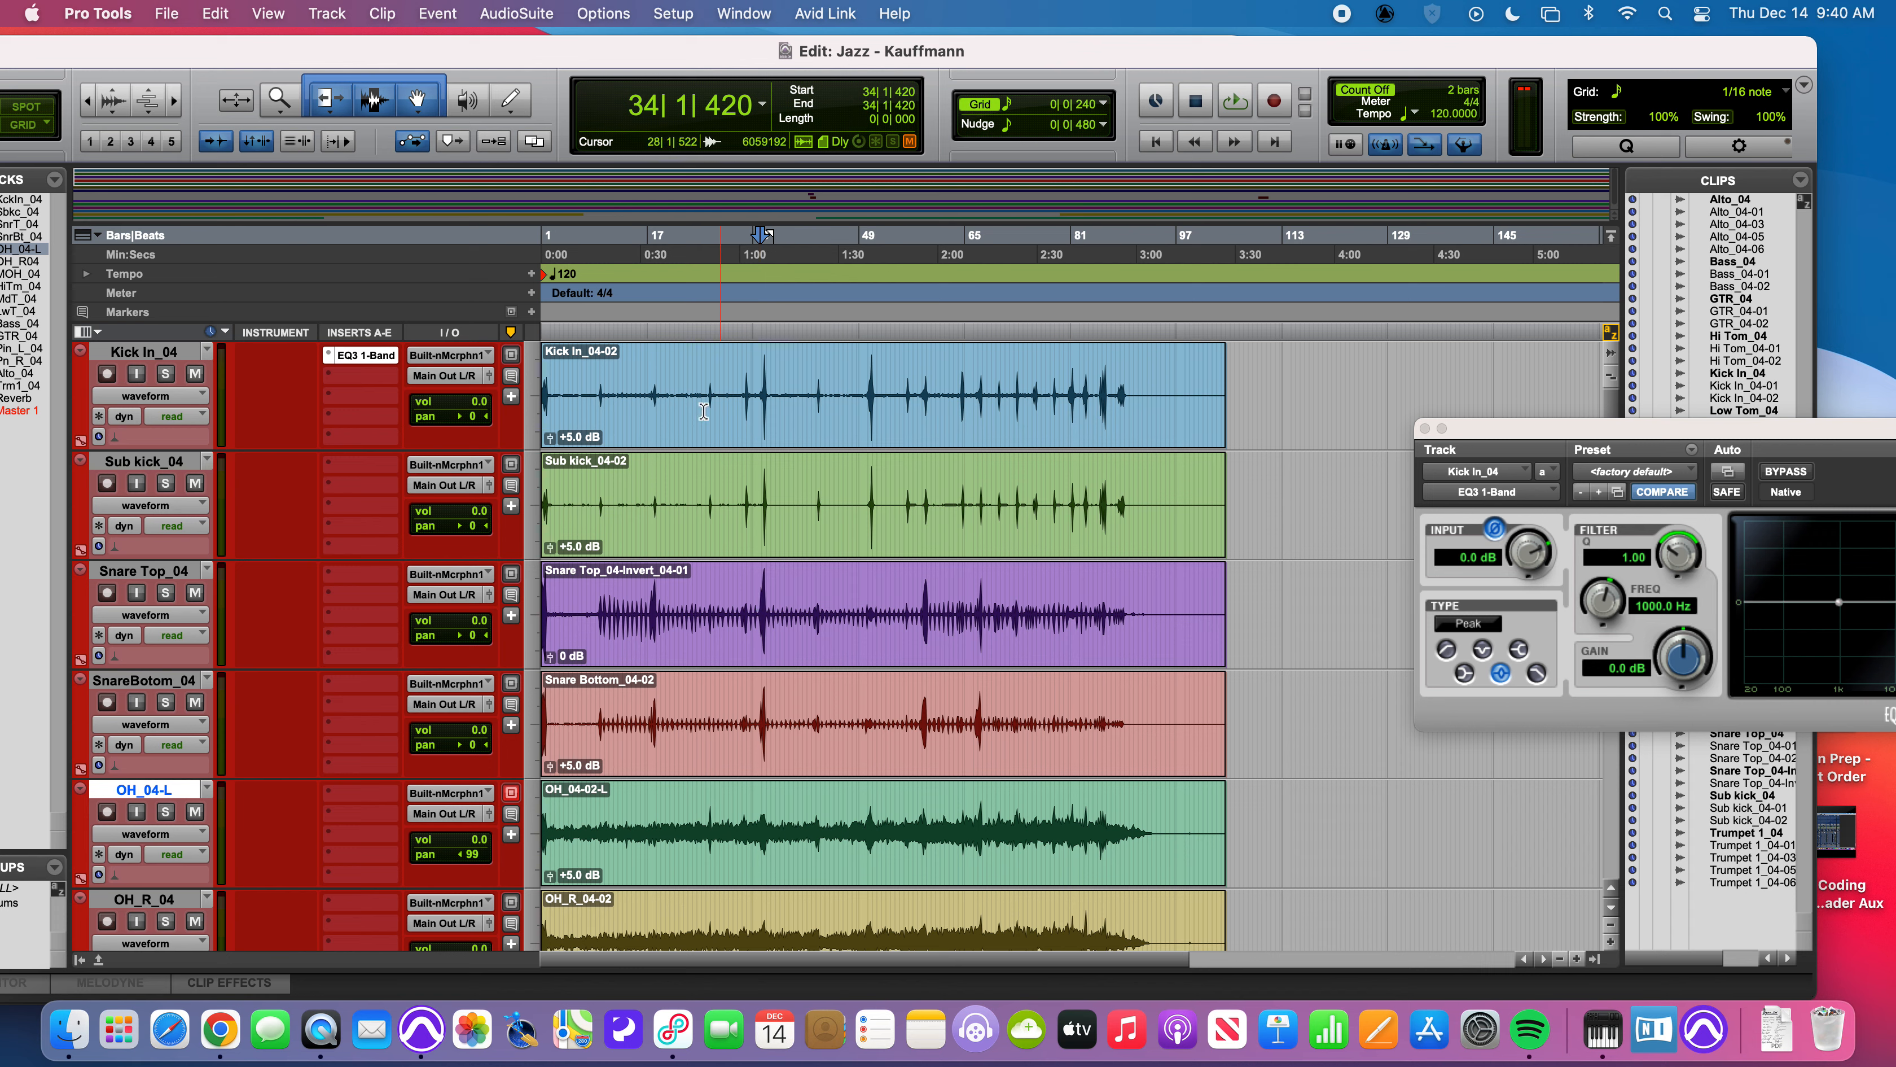
- Select the entire Snare Top_04-Invert_04-01 clip and look over the tom, bass, guitar and piano tracks
click(684, 635)
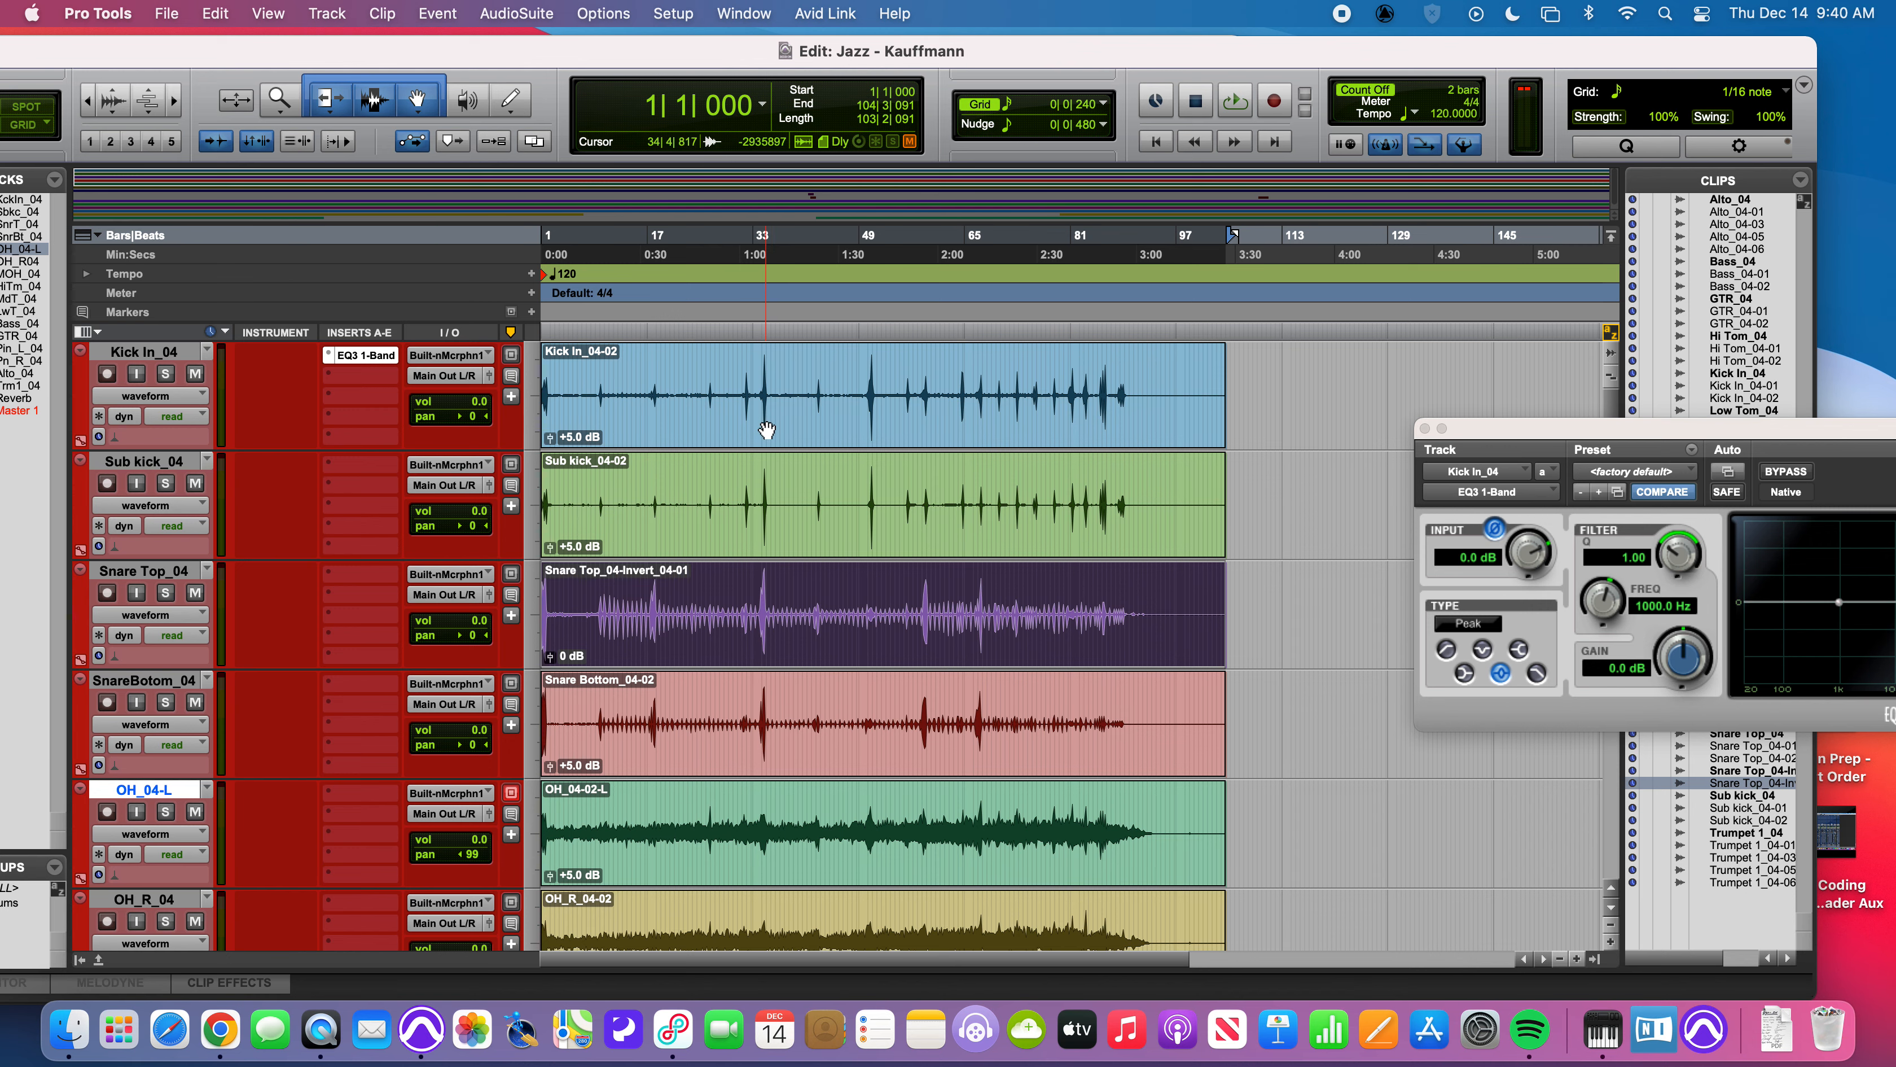
scroll(767, 429, down, 7)
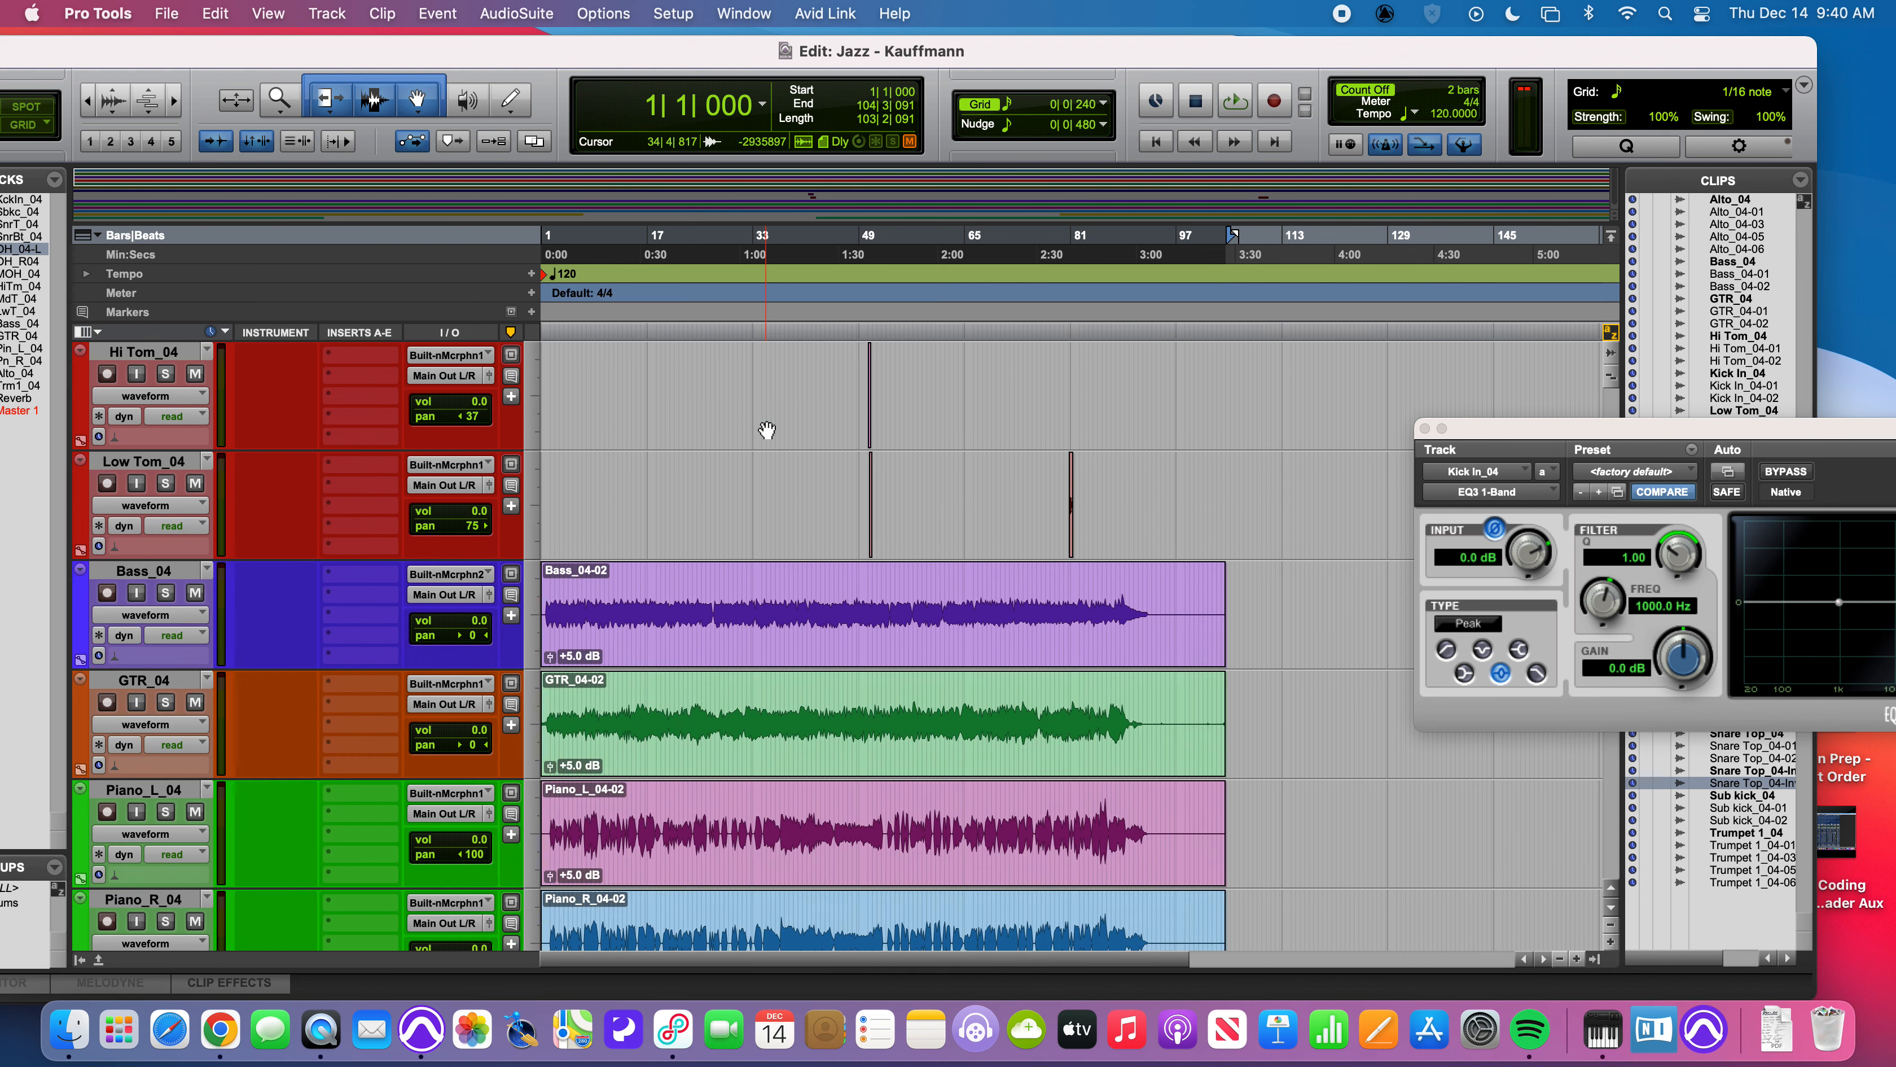